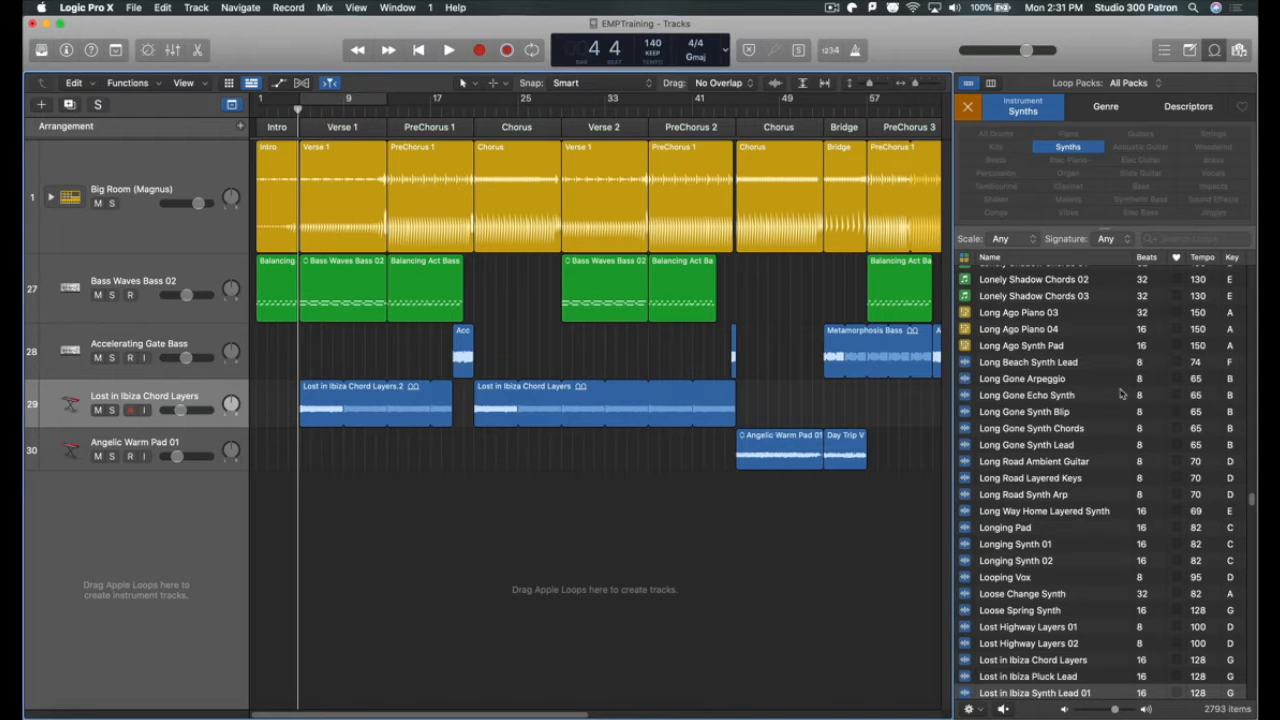
# Step: Fill Verse 1 on the Accelerating Gate Bass track with the Lost in Ibiza Synth Lead 01 loop from bar 5 and copy it to Verse 2
pyautogui.scroll(-3, 1121, 394)
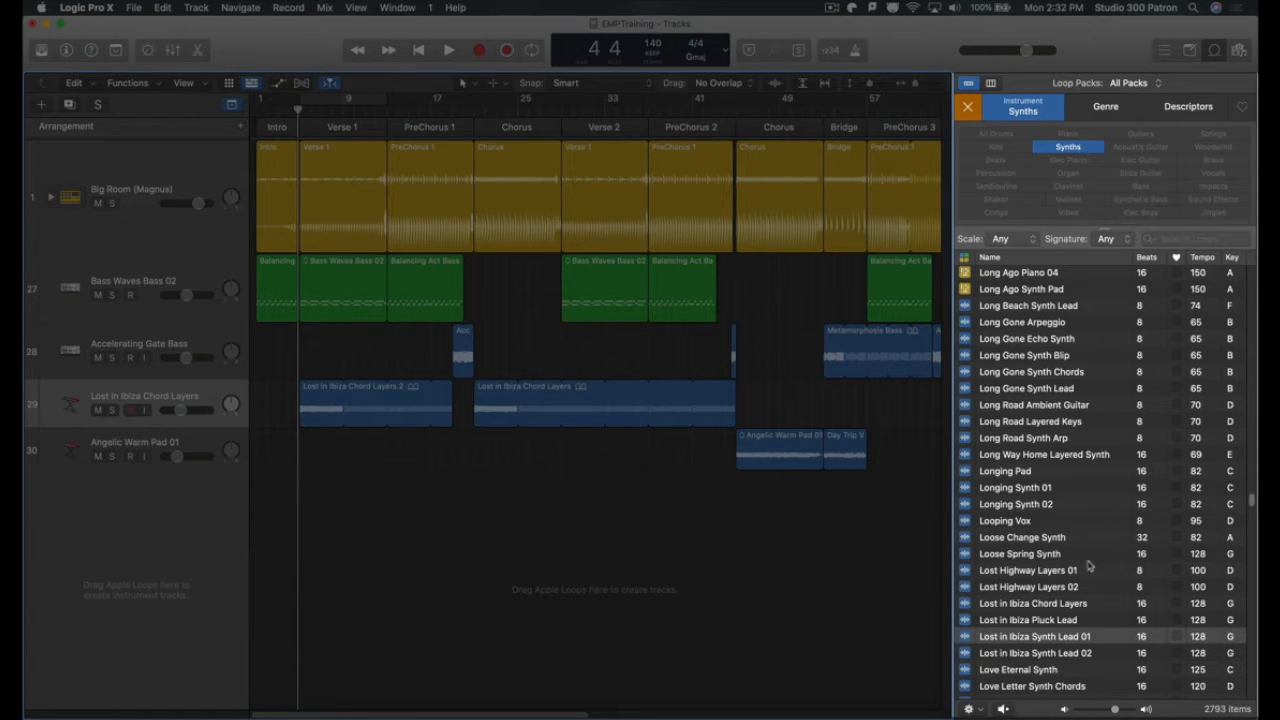
pyautogui.click(1097, 637)
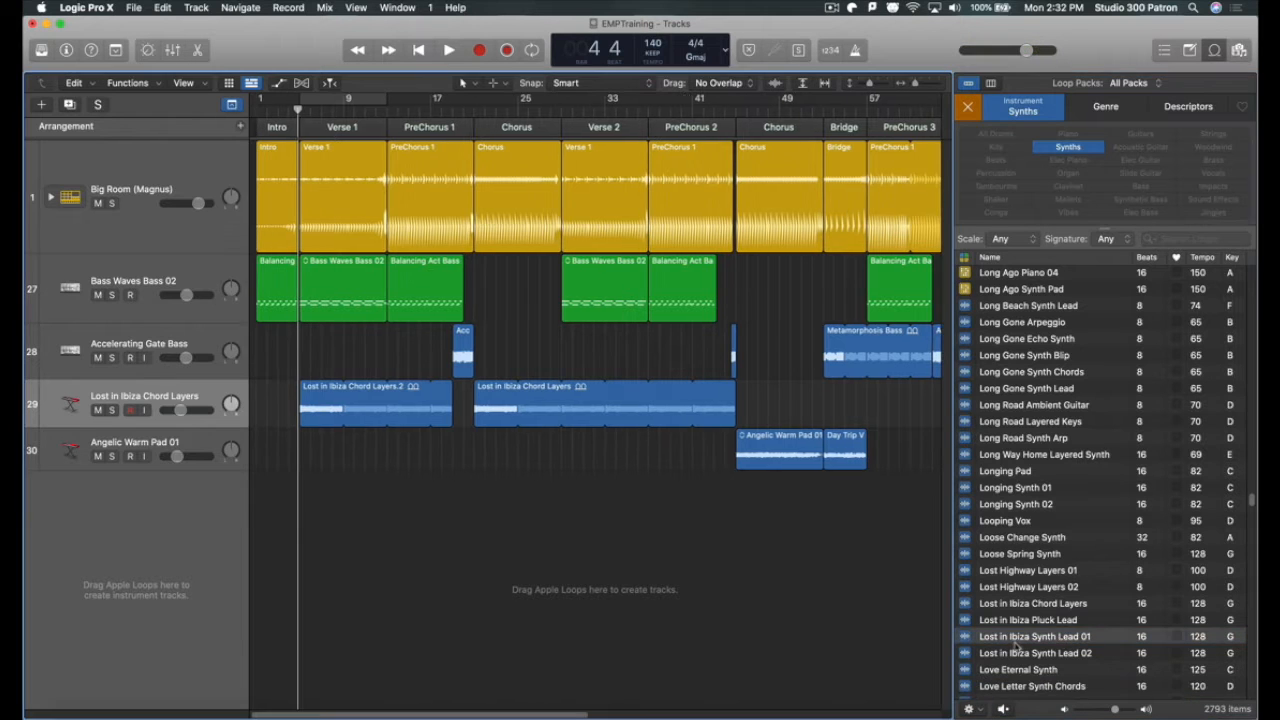
pyautogui.moveTo(1022, 645); pyautogui.dragTo(304, 357)
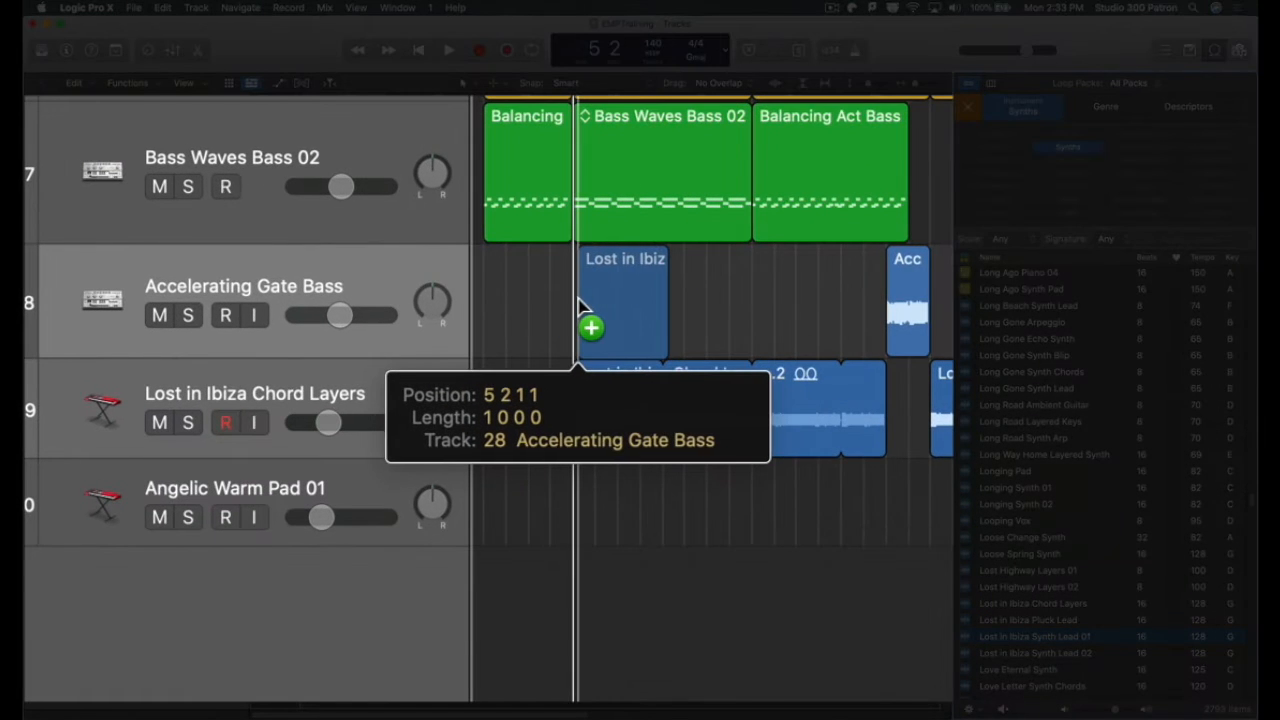
pyautogui.moveTo(579, 300); pyautogui.dragTo(574, 304)
pyautogui.moveTo(678, 263); pyautogui.dragTo(754, 269)
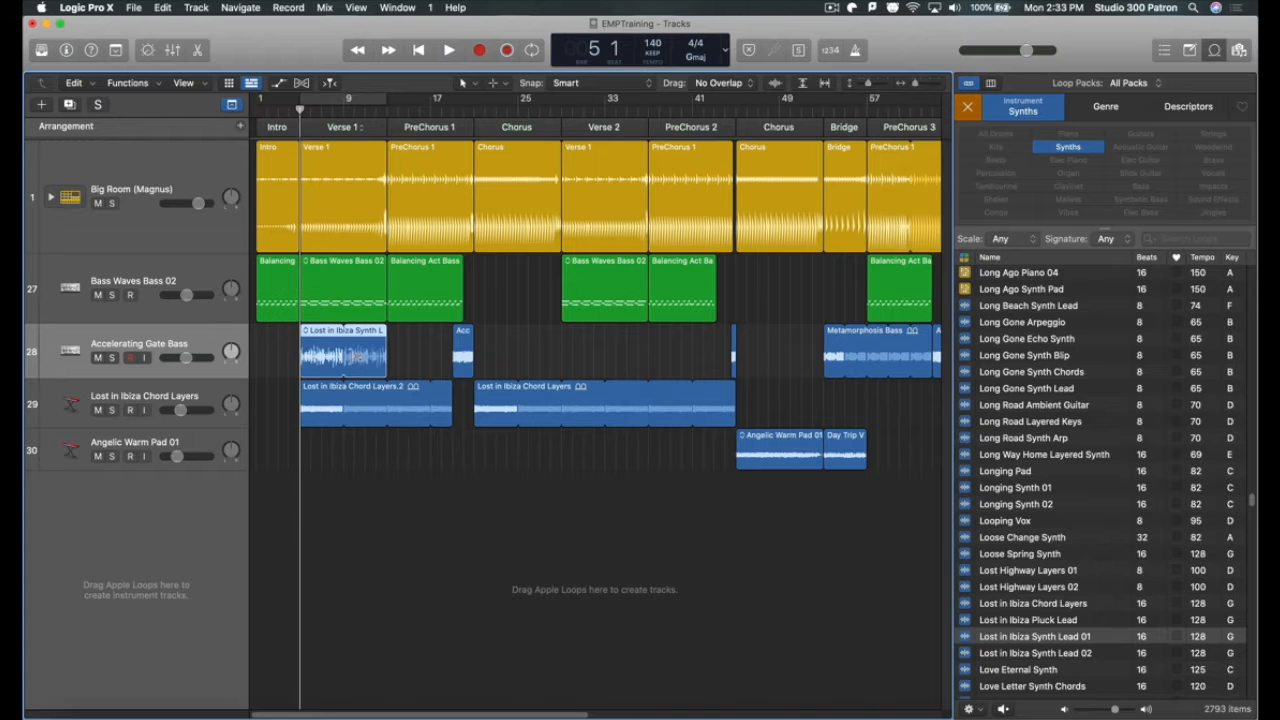
pyautogui.moveTo(318, 352); pyautogui.dragTo(585, 330)
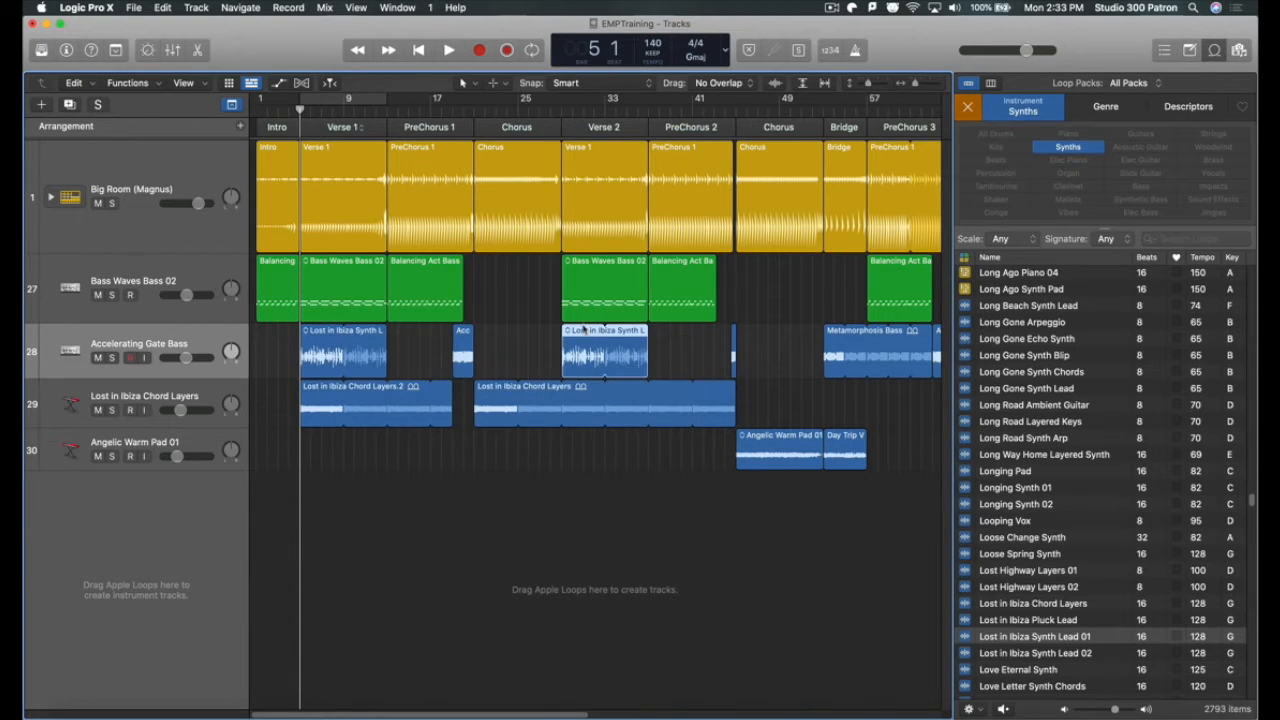
# Step: Add the Machined Gated Synth loop on a new track at PreChorus 1 and copy the region to PreChorus 2
pyautogui.scroll(-3, 1104, 528)
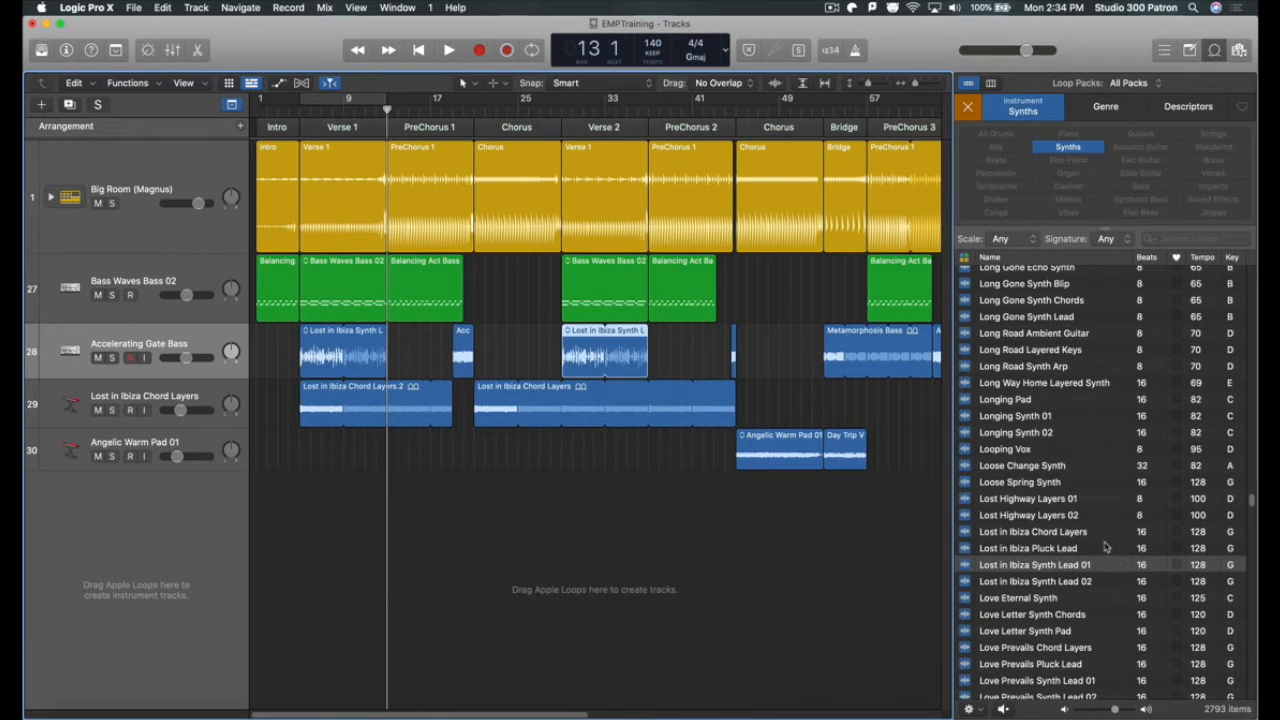
pyautogui.scroll(-10, 1100, 550)
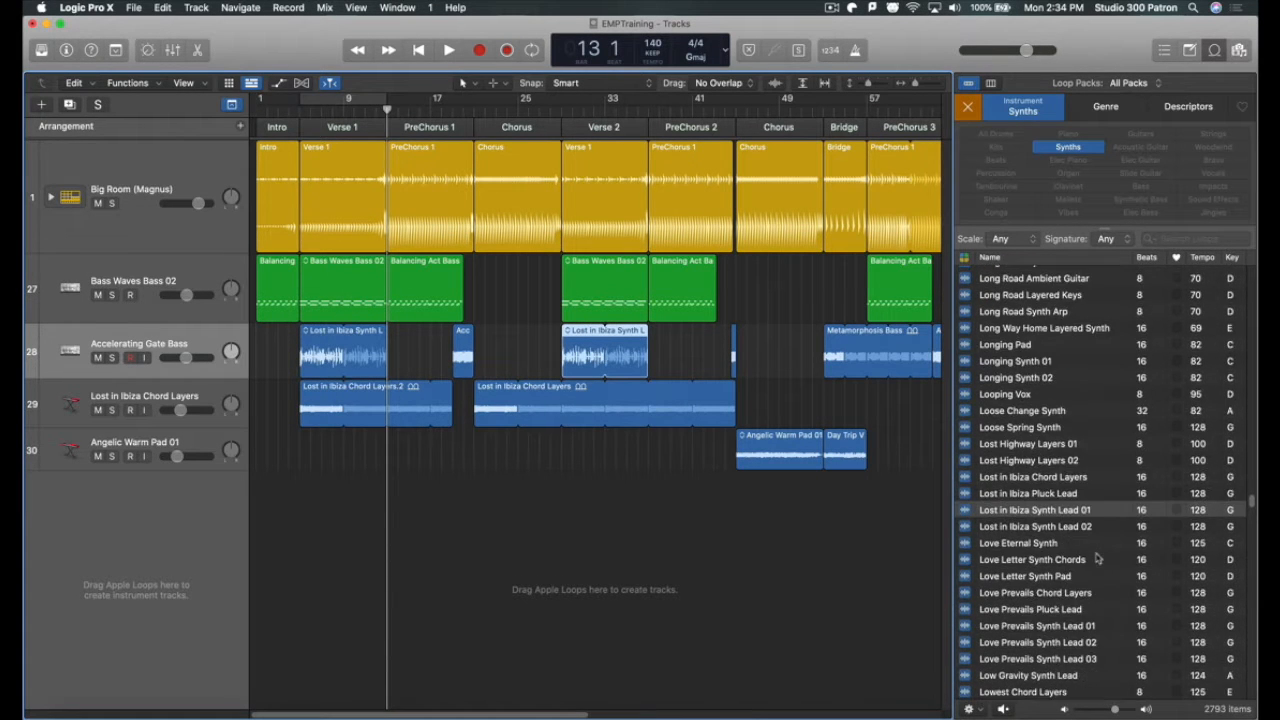
pyautogui.scroll(-5, 1097, 556)
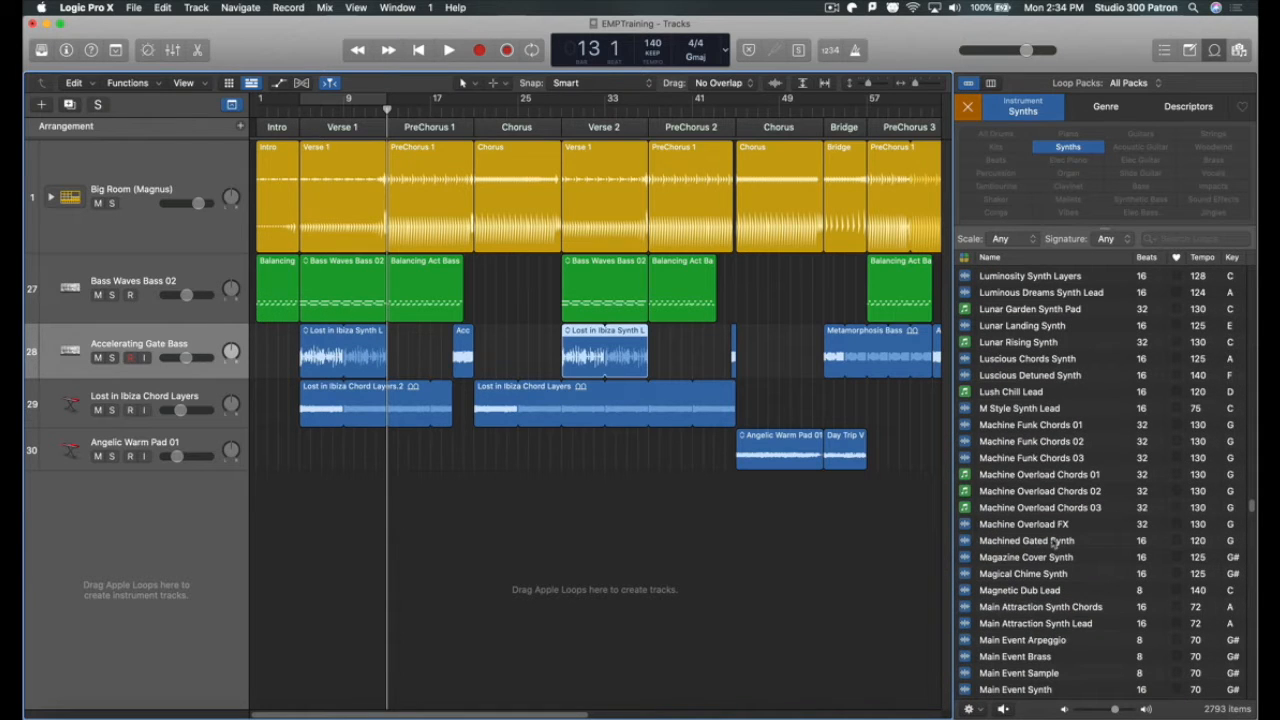
pyautogui.moveTo(1055, 541); pyautogui.dragTo(475, 482)
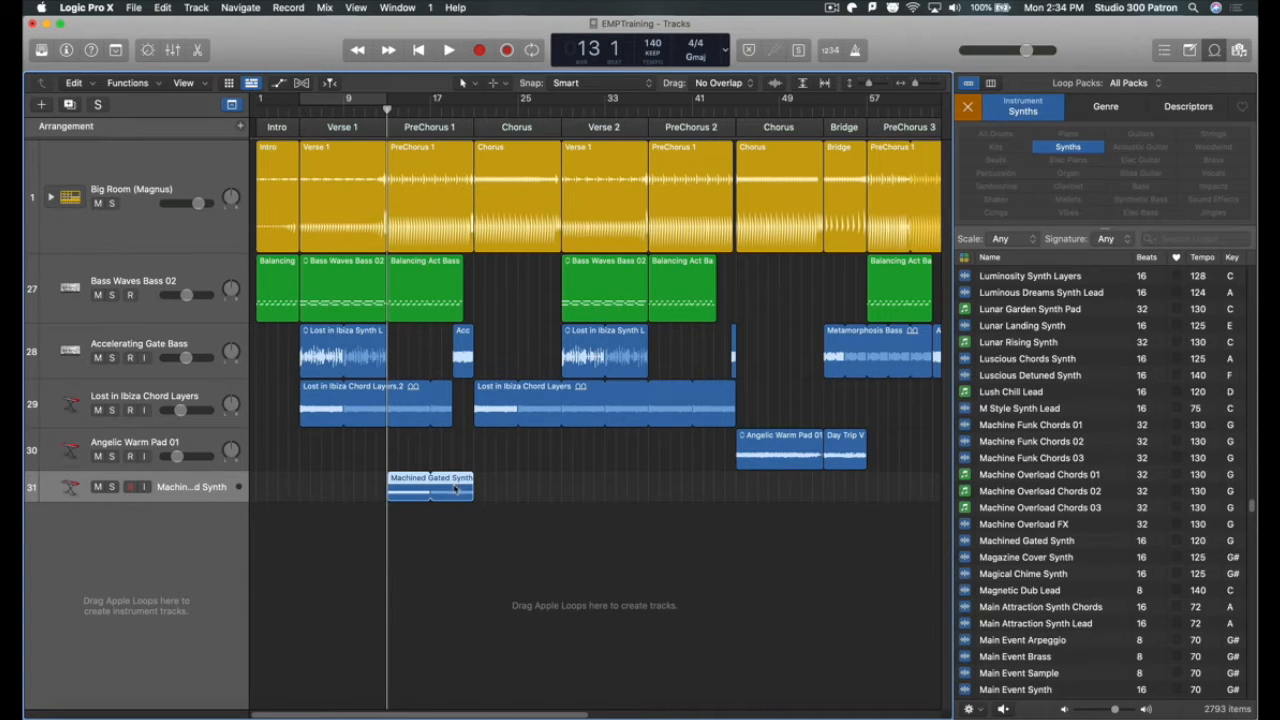
pyautogui.moveTo(418, 495); pyautogui.dragTo(675, 492)
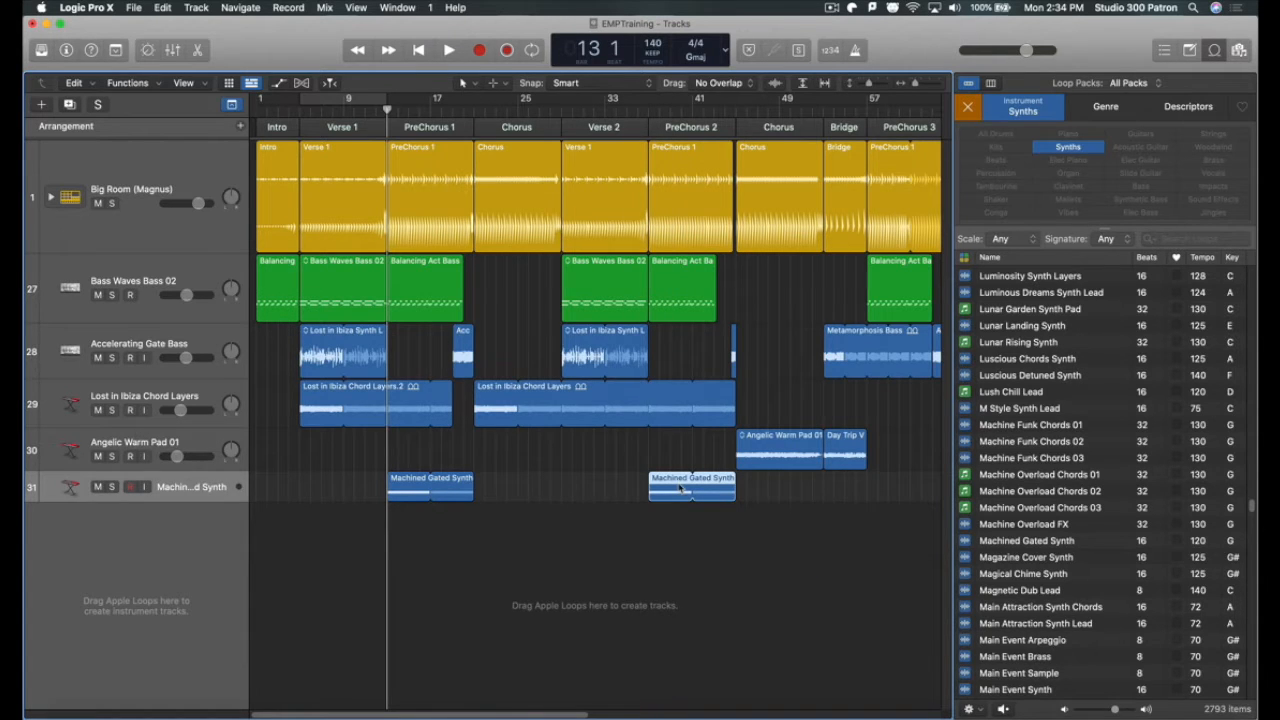
# Step: Preview the Fantasy Synth 03 loop and add it on a new track at the first Chorus, bar 21
pyautogui.hotkey('shift', '.')
pyautogui.scroll(20, 1103, 405)
pyautogui.scroll(20, 1103, 405)
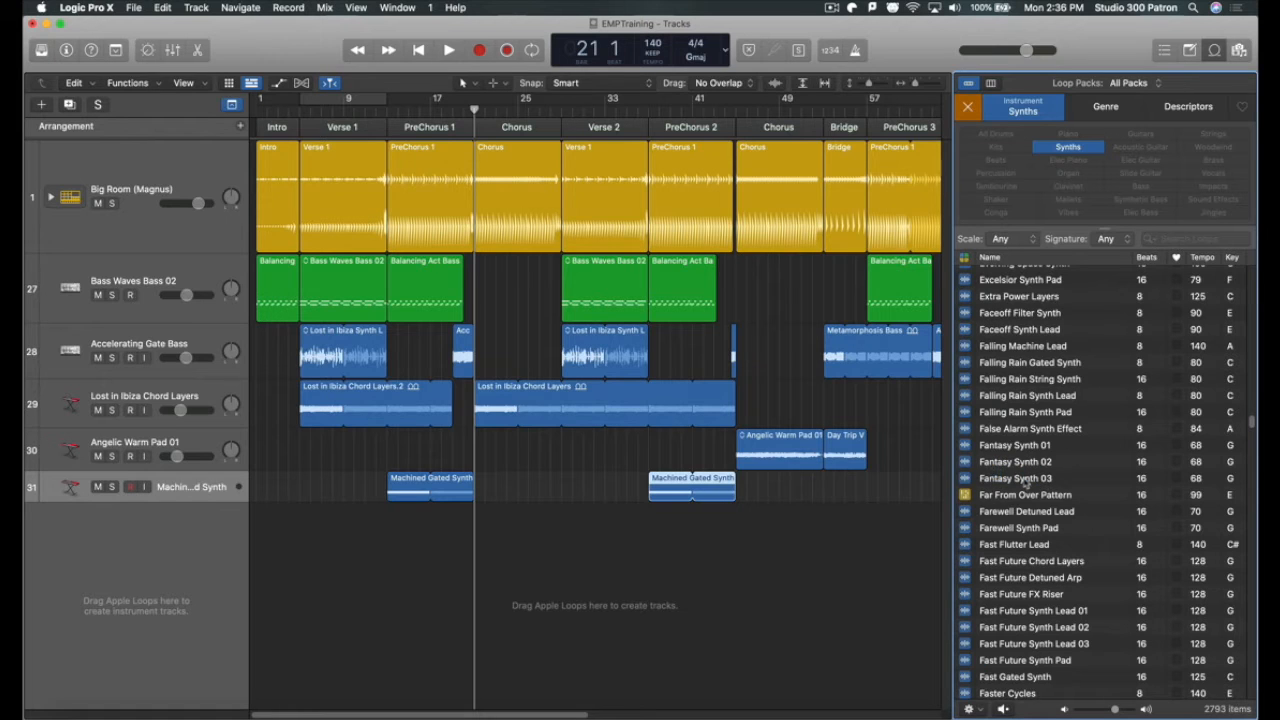
pyautogui.click(1026, 480)
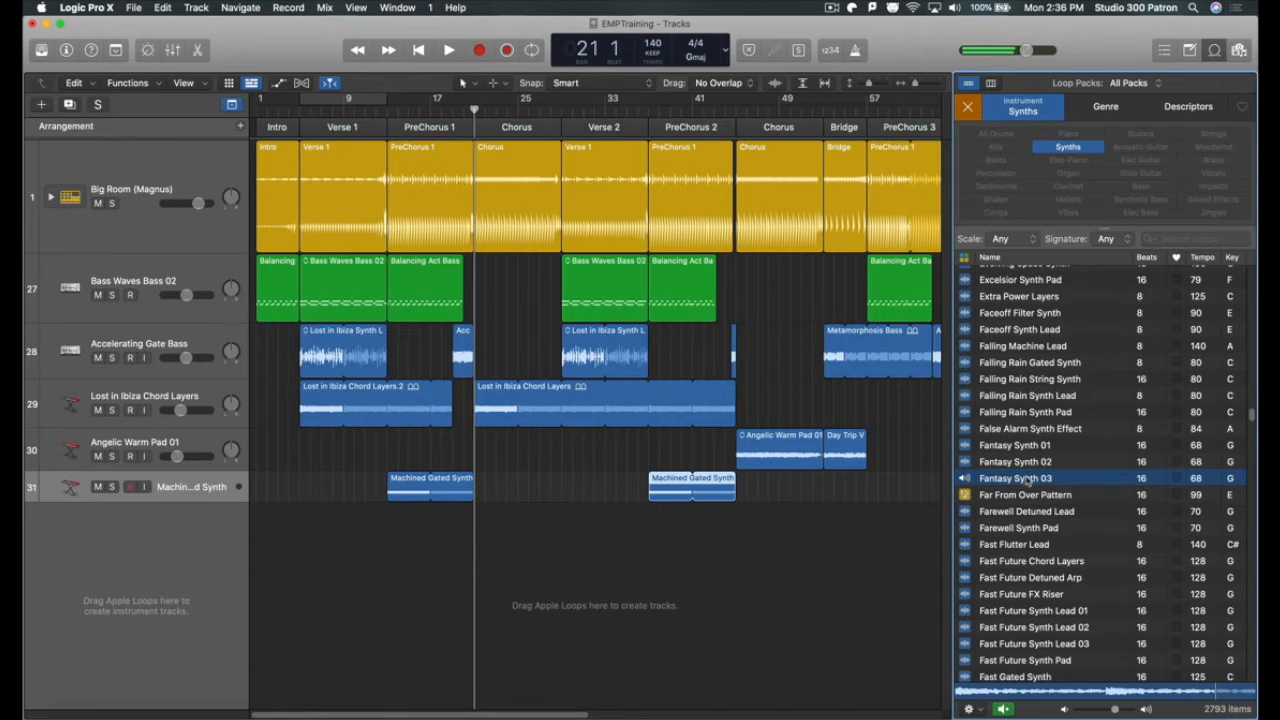
pyautogui.moveTo(1030, 481); pyautogui.dragTo(478, 535)
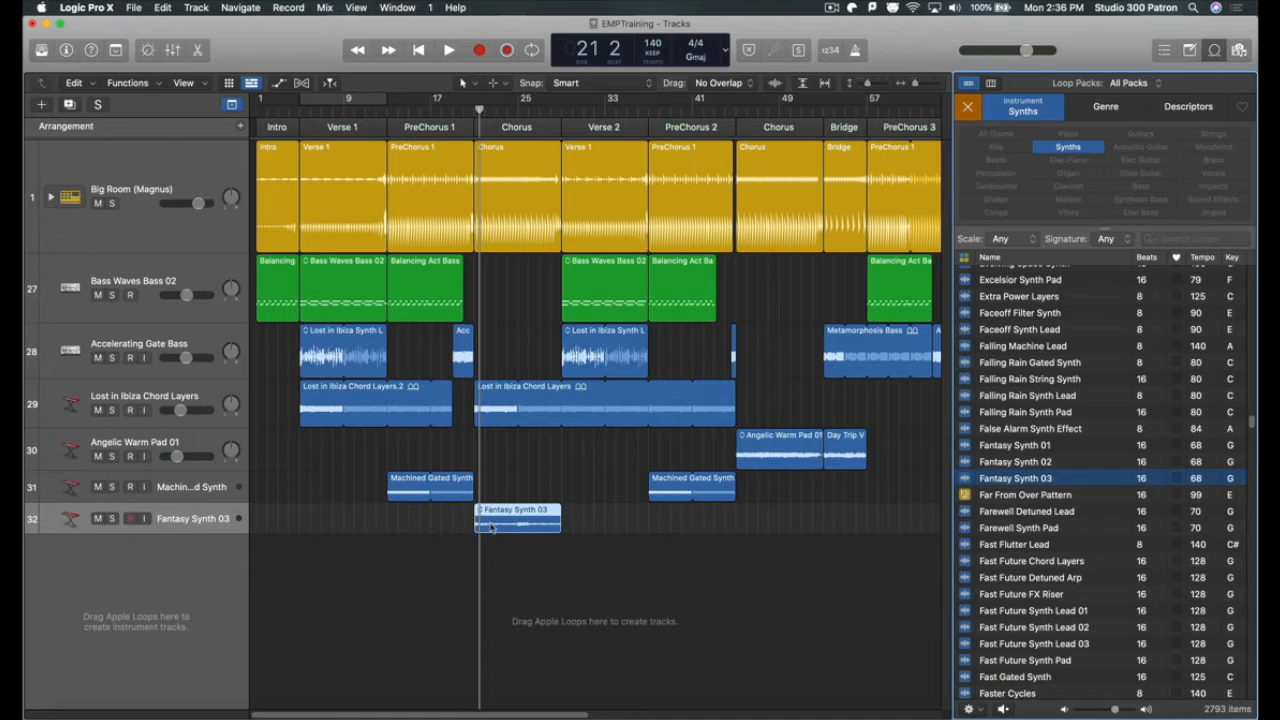
# Step: Insert a Dual Mono Distortion II effect on the Fantasy Synth 03 track's channel strip
pyautogui.moveTo(185, 532)
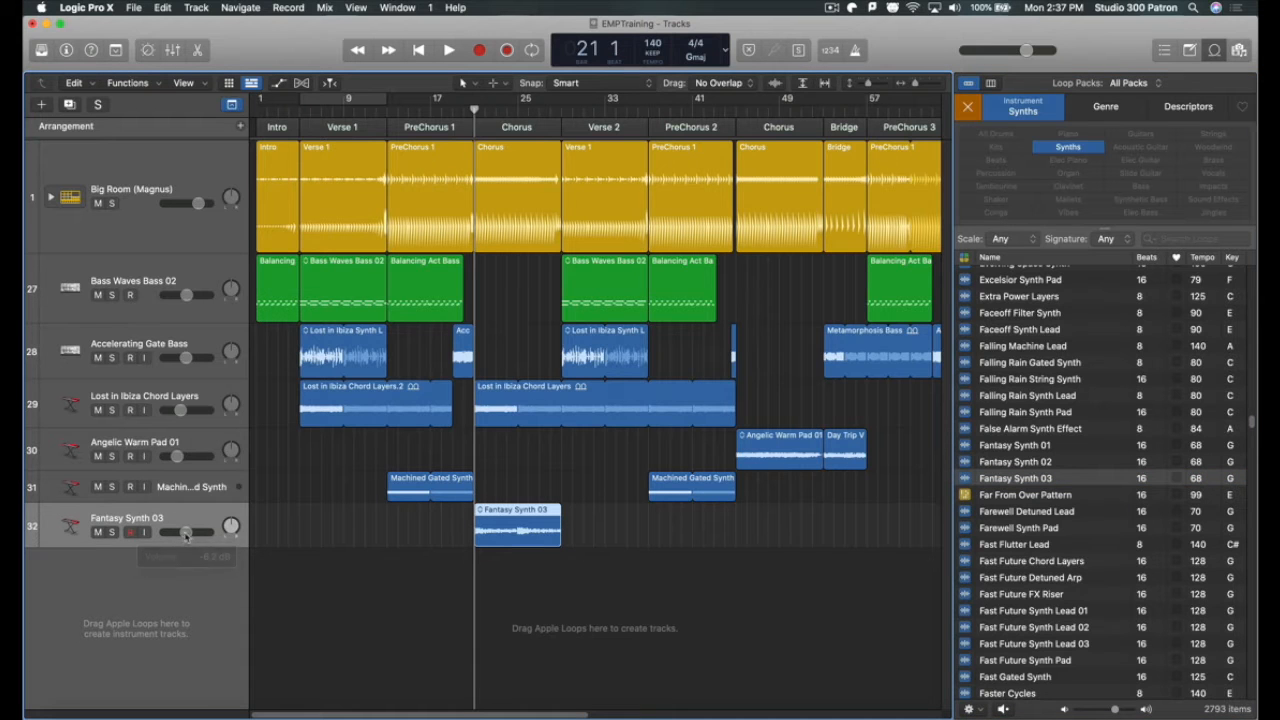
pyautogui.press('i')
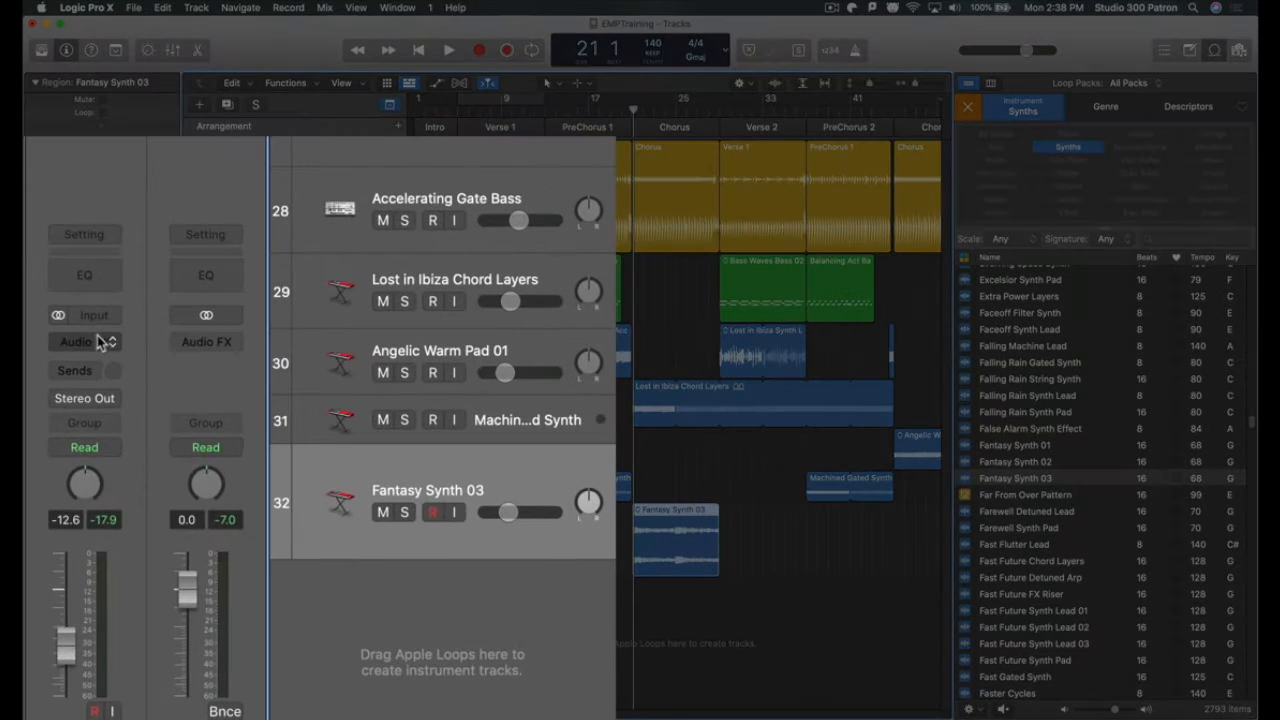
pyautogui.click(75, 437)
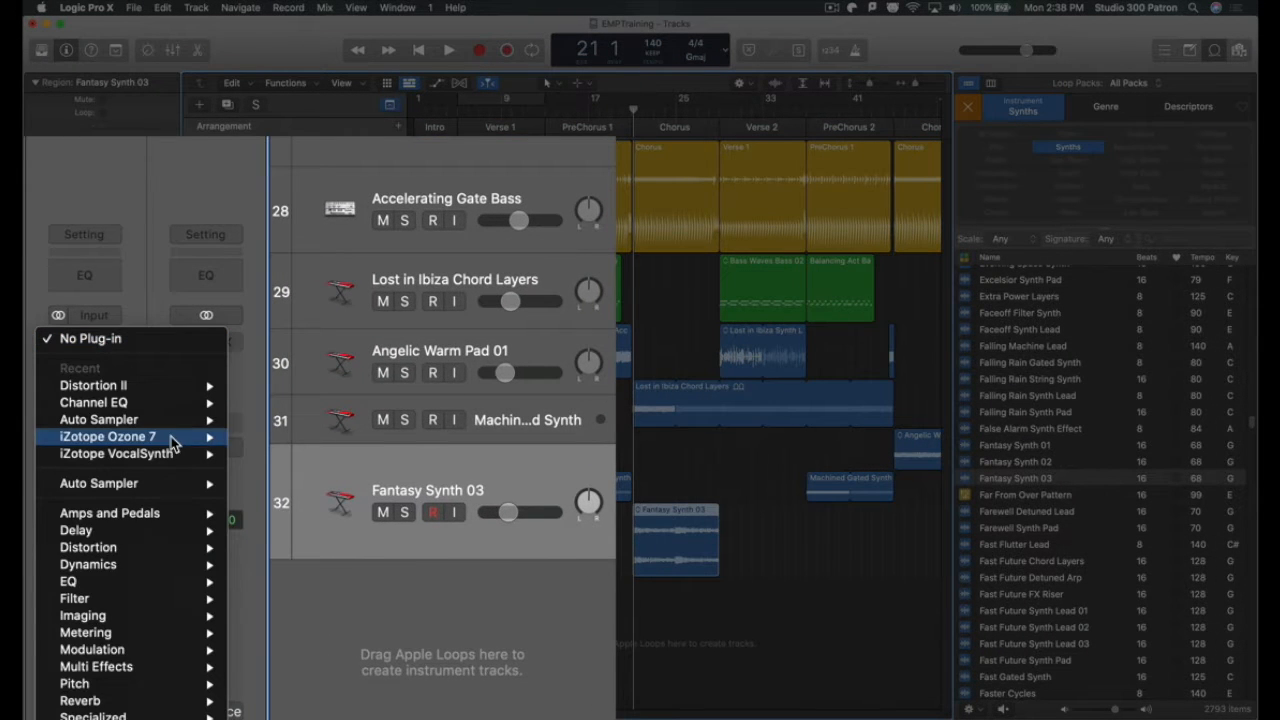
pyautogui.moveTo(140, 556)
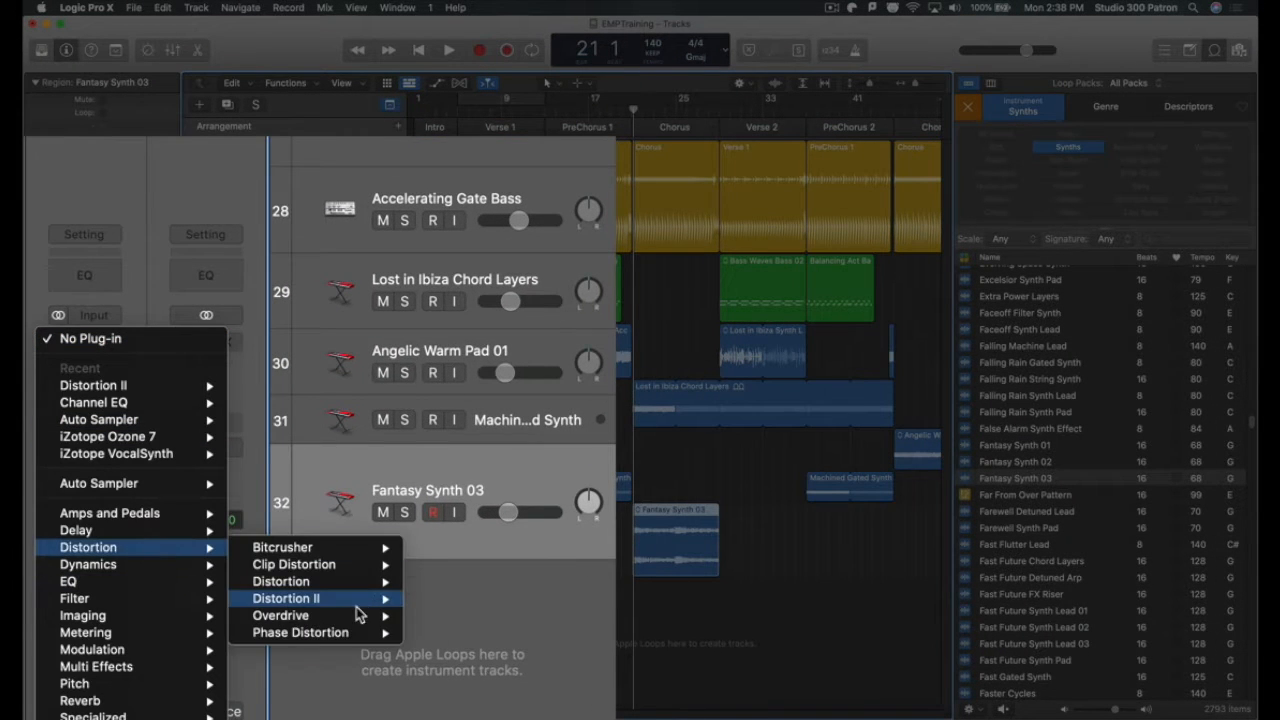
pyautogui.moveTo(362, 600)
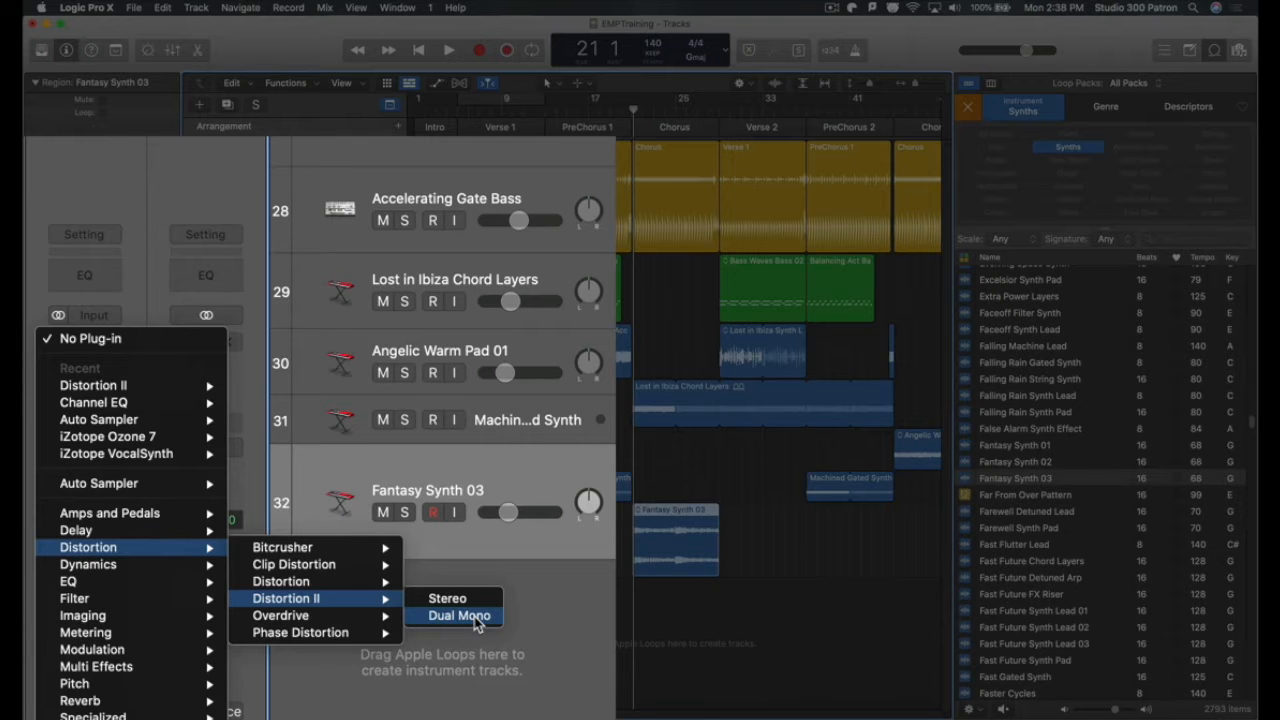
pyautogui.click(476, 617)
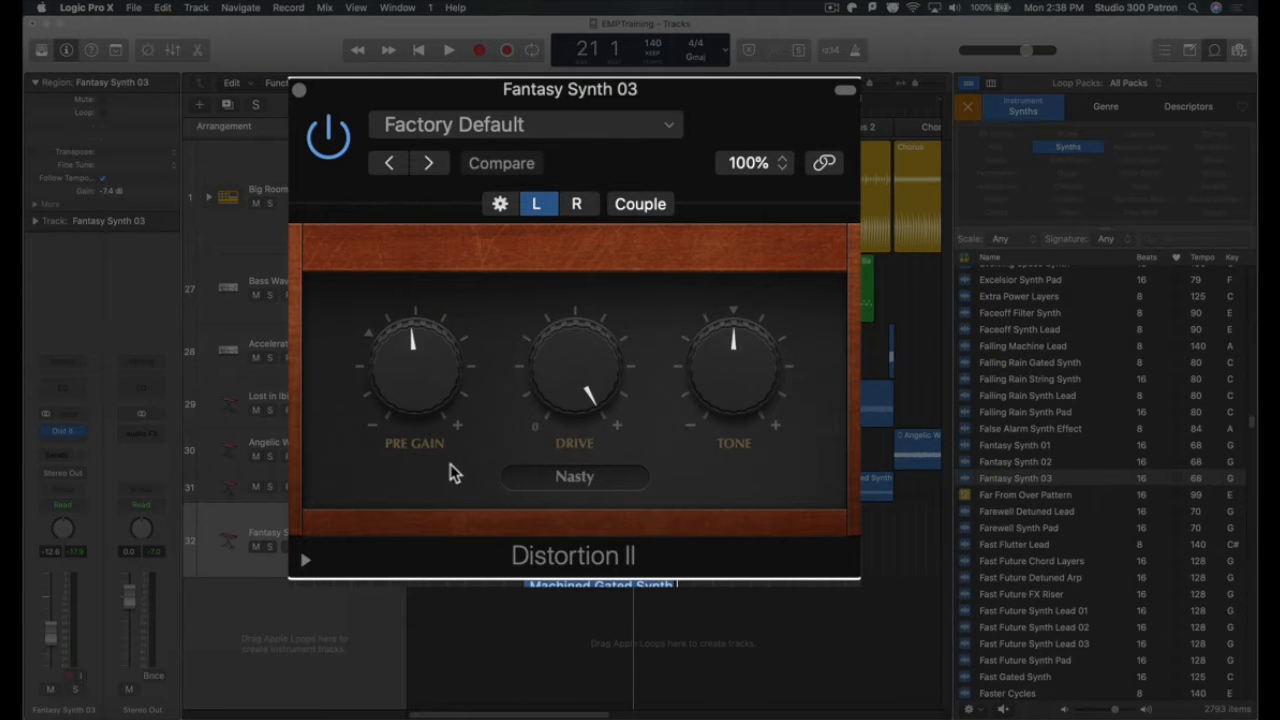
# Step: Set the distortion type of the Distortion II left channel to Bity and raise its pre gain
pyautogui.click(578, 474)
pyautogui.click(584, 470)
pyautogui.moveTo(420, 397); pyautogui.dragTo(431, 356)
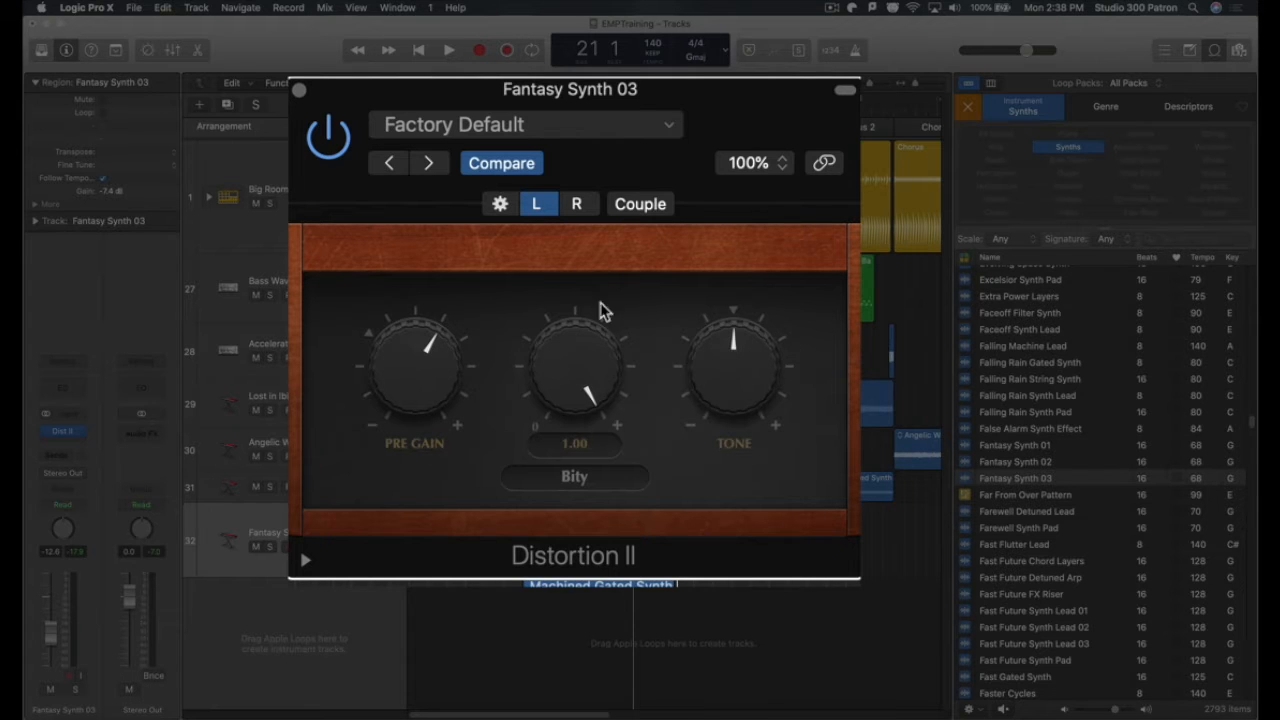
# Step: On the Distortion II right channel, set pre gain to 9.5 dB and tone to 5.25 dB, and change the distortion type
pyautogui.click(578, 205)
pyautogui.moveTo(433, 372)
pyautogui.moveTo(410, 380); pyautogui.dragTo(412, 325)
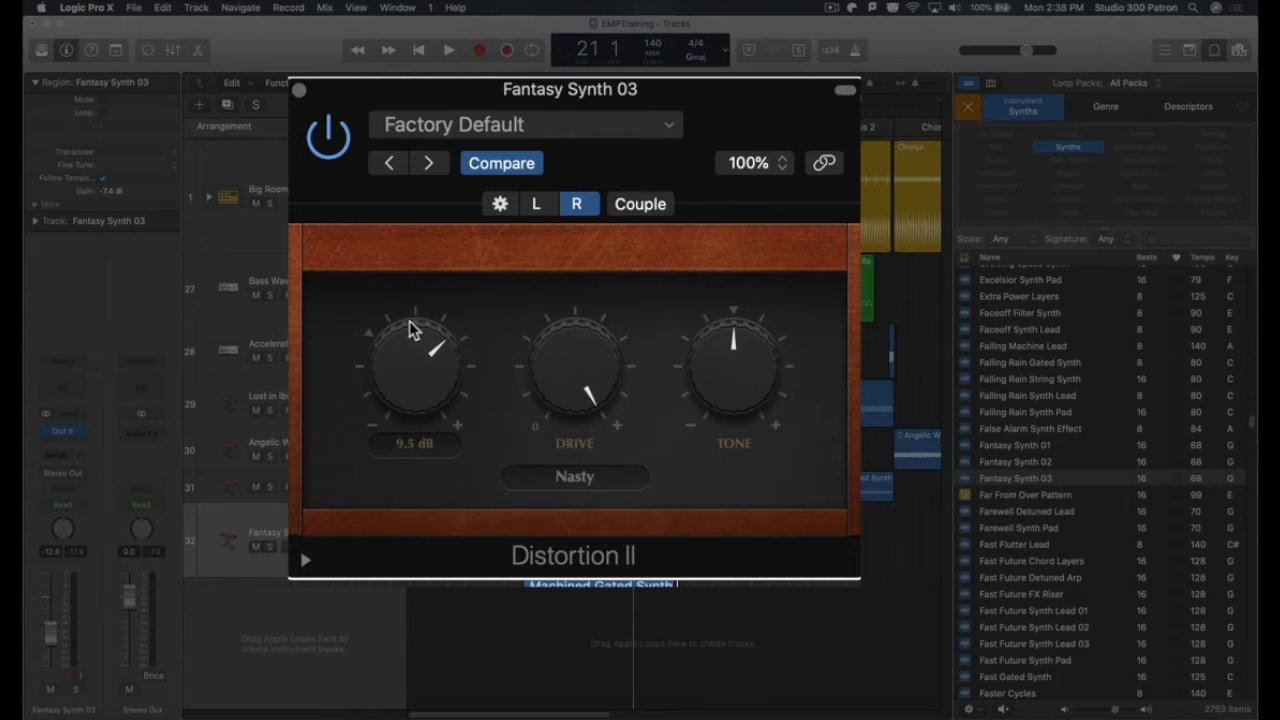
pyautogui.moveTo(730, 385); pyautogui.dragTo(724, 318)
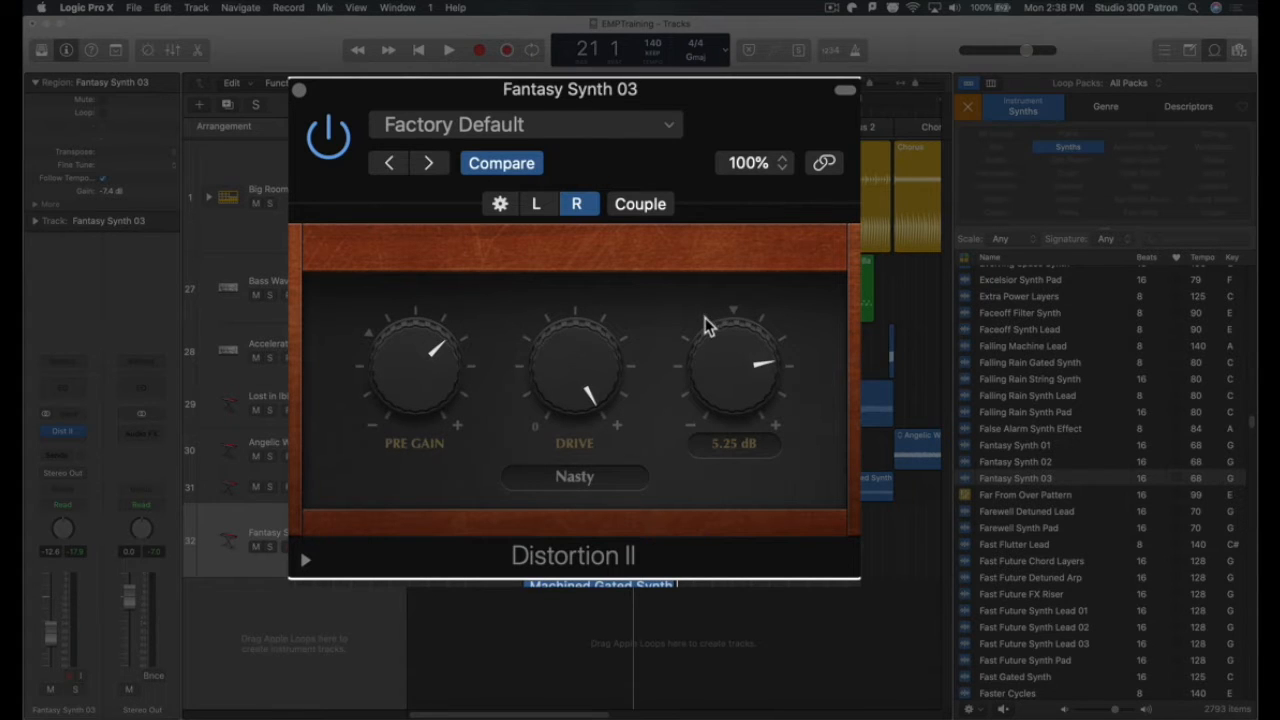
pyautogui.click(583, 482)
pyautogui.click(602, 431)
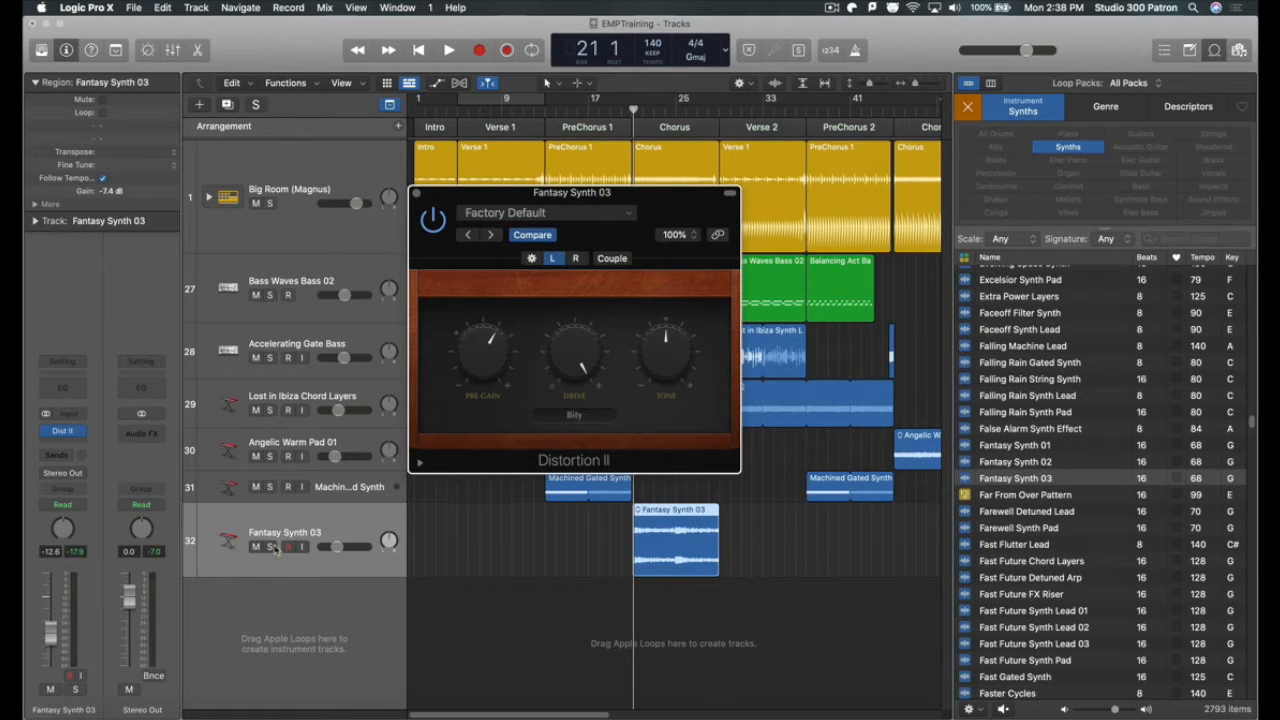
# Step: Solo the Fantasy Synth 03 track and play the Chorus, comparing the sound with Distortion II on and bypassed
pyautogui.click(270, 547)
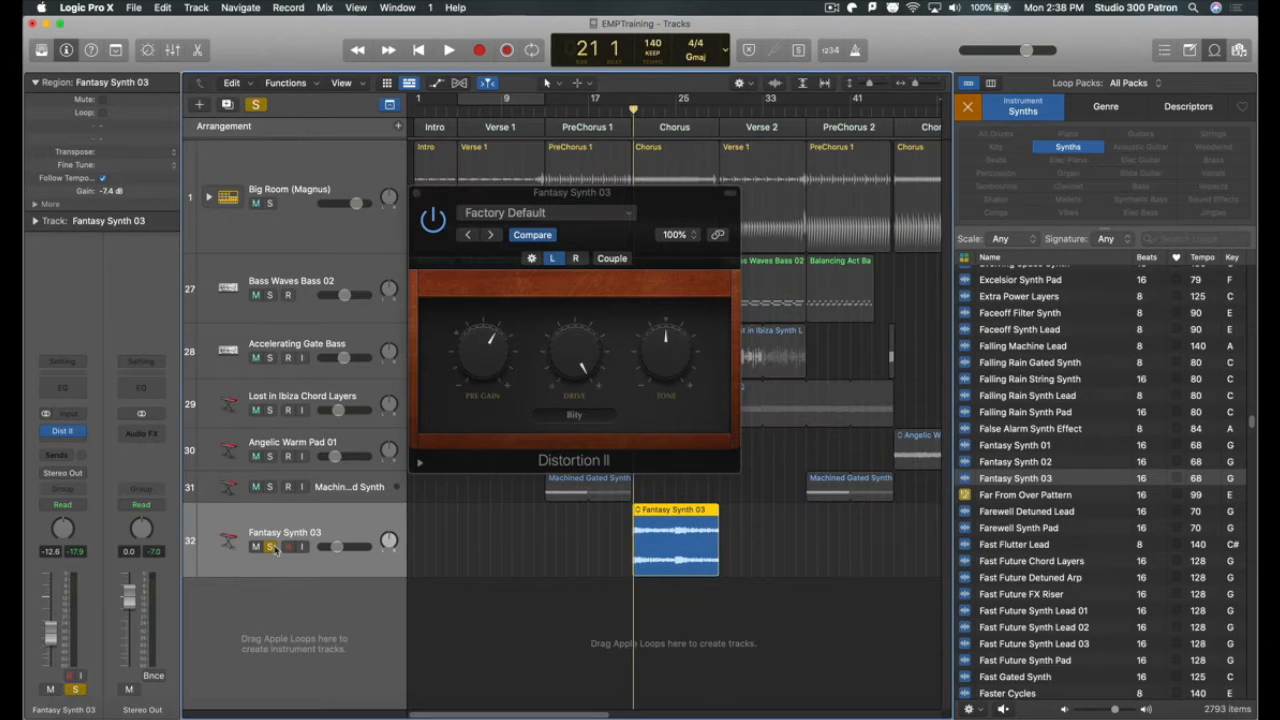
pyautogui.press('space')
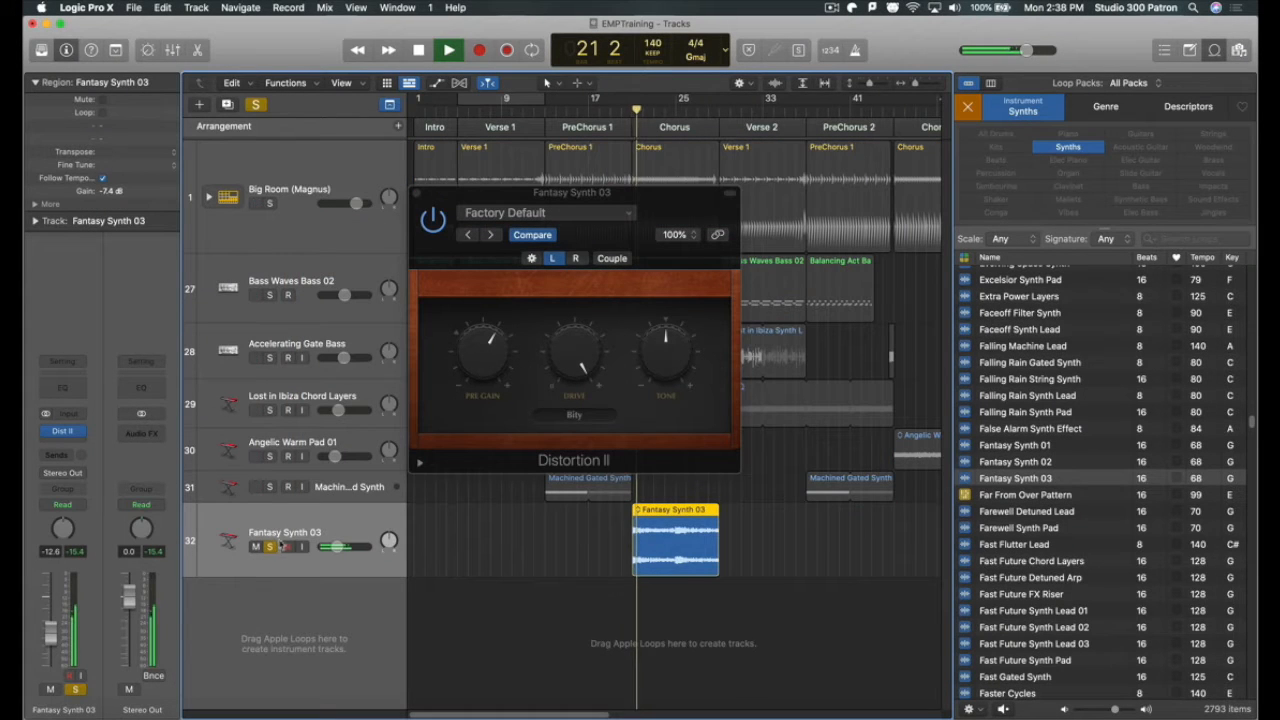
pyautogui.click(433, 221)
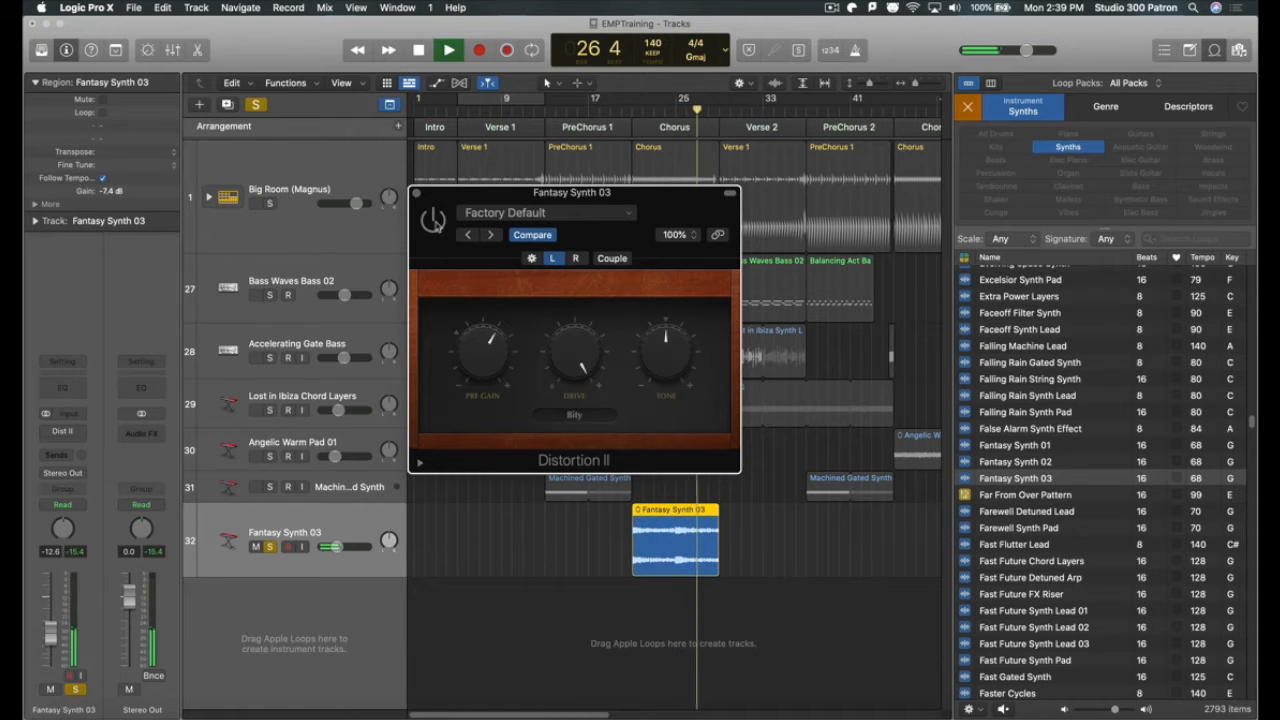
pyautogui.click(435, 224)
pyautogui.click(435, 224)
pyautogui.press('space')
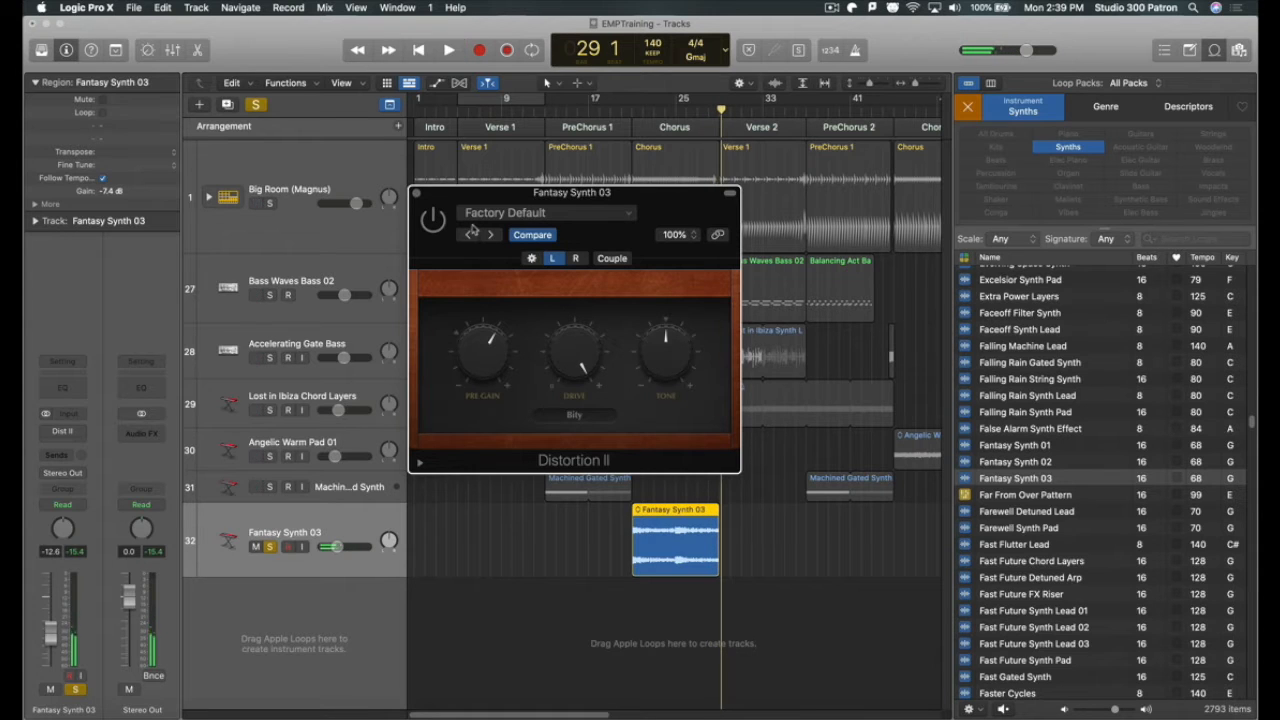
pyautogui.click(417, 192)
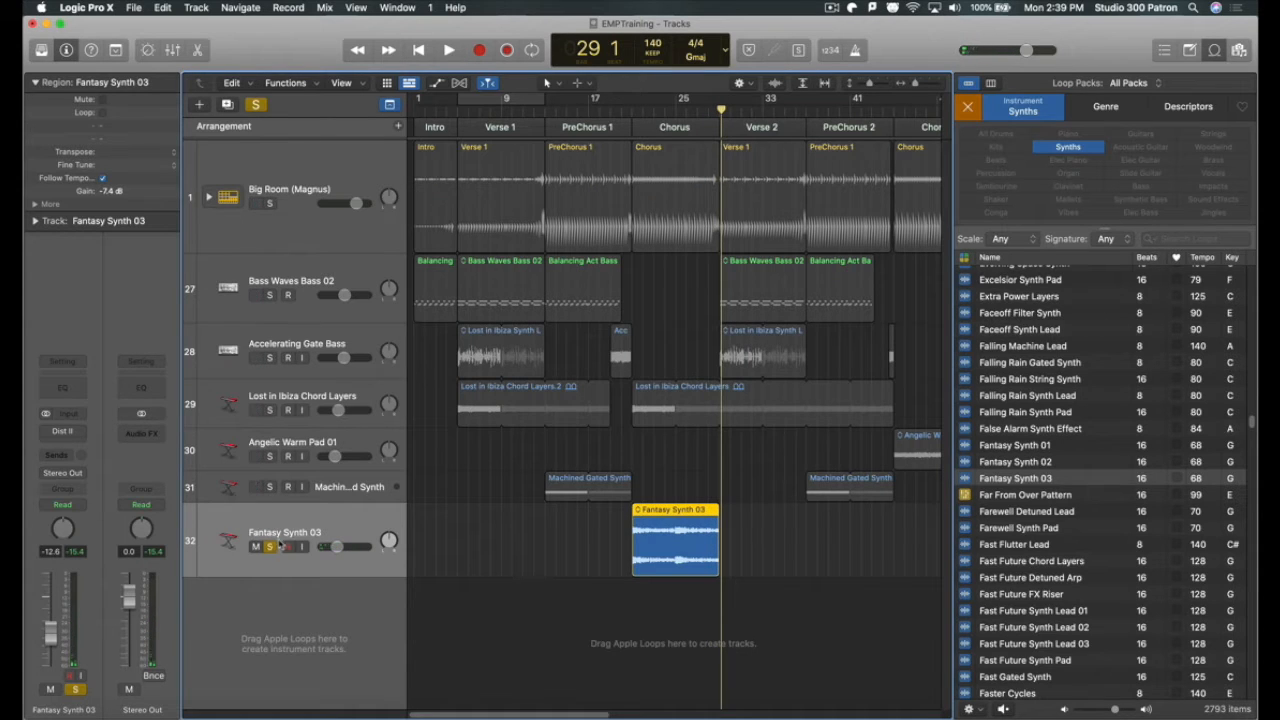
# Step: Play the full mix from the Chorus at bar 21 and lower the Fantasy Synth 03 track's volume to -14.4 dB
pyautogui.click(634, 112)
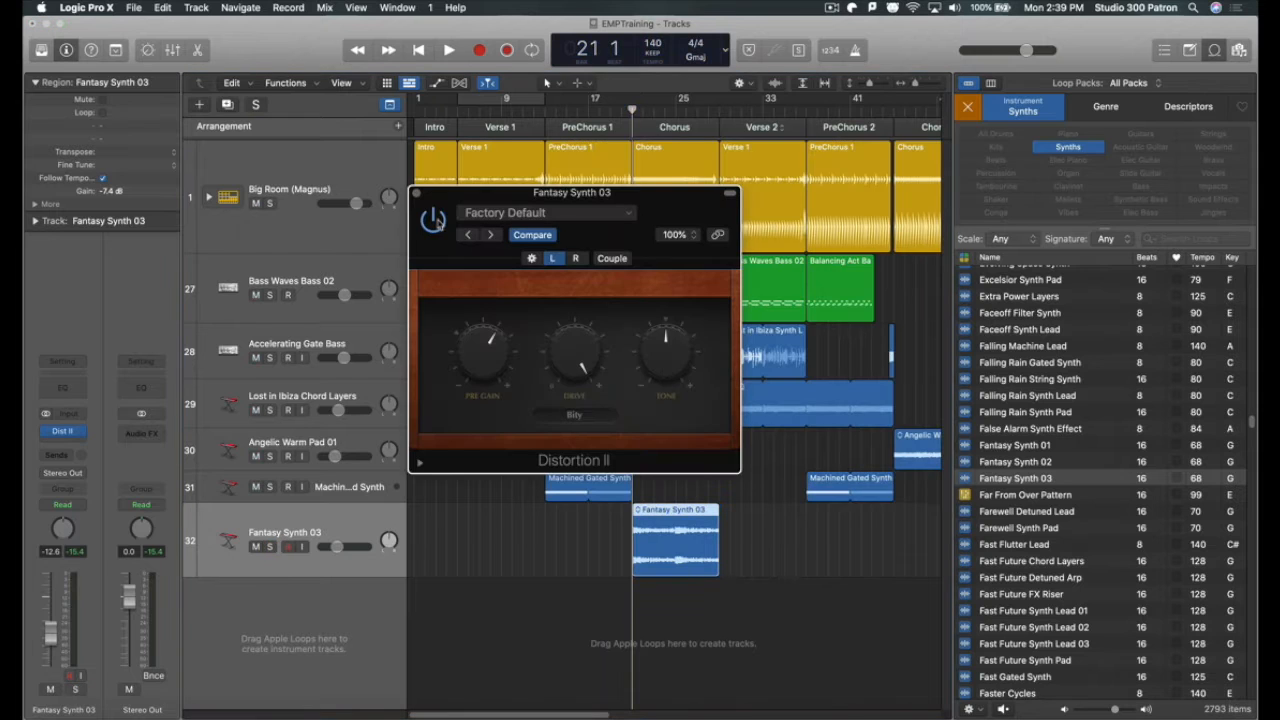
pyautogui.press('space')
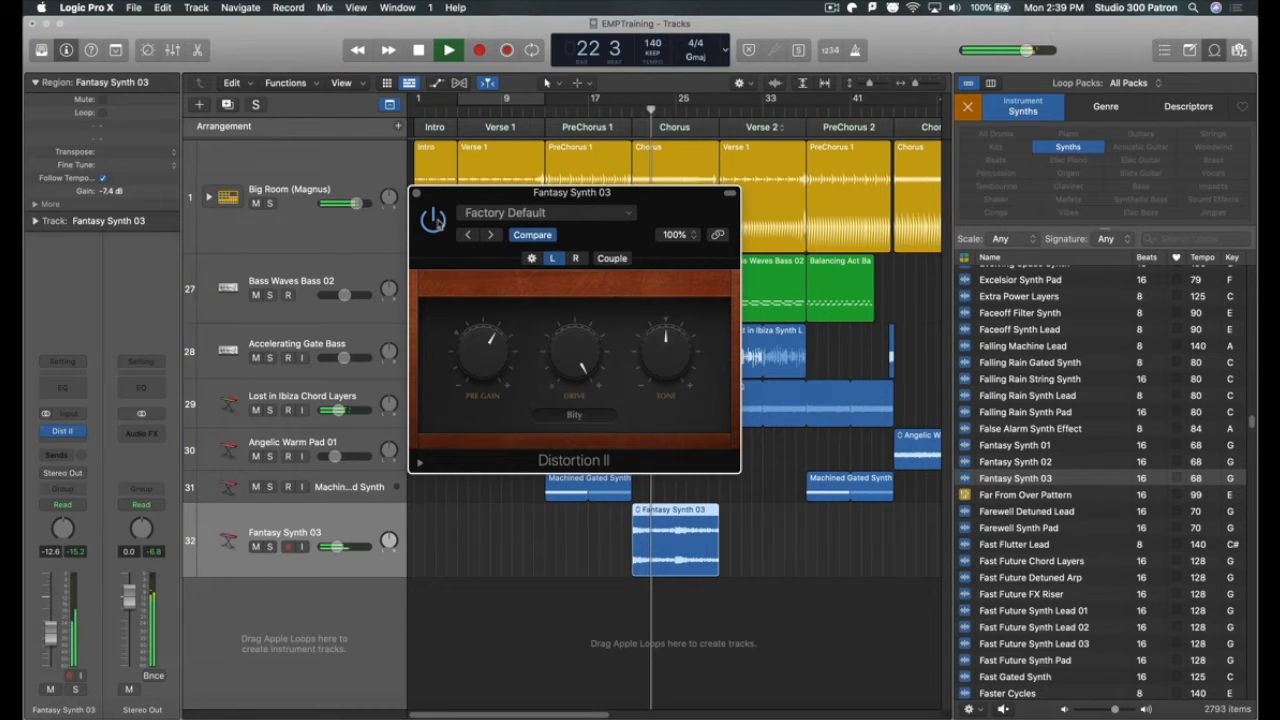
pyautogui.moveTo(340, 548); pyautogui.dragTo(334, 548)
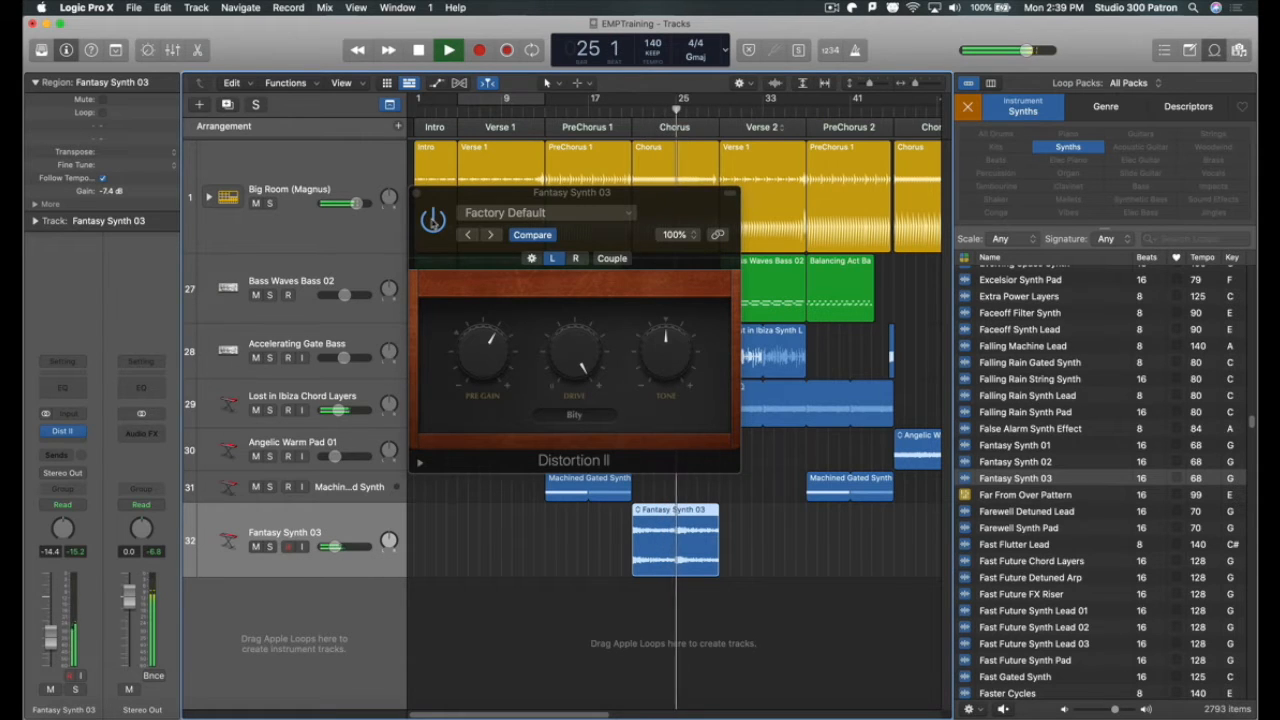
# Step: Compare the Chorus mix with Distortion II bypassed and enabled, leave the effect on, close its window and stop playback
pyautogui.click(433, 222)
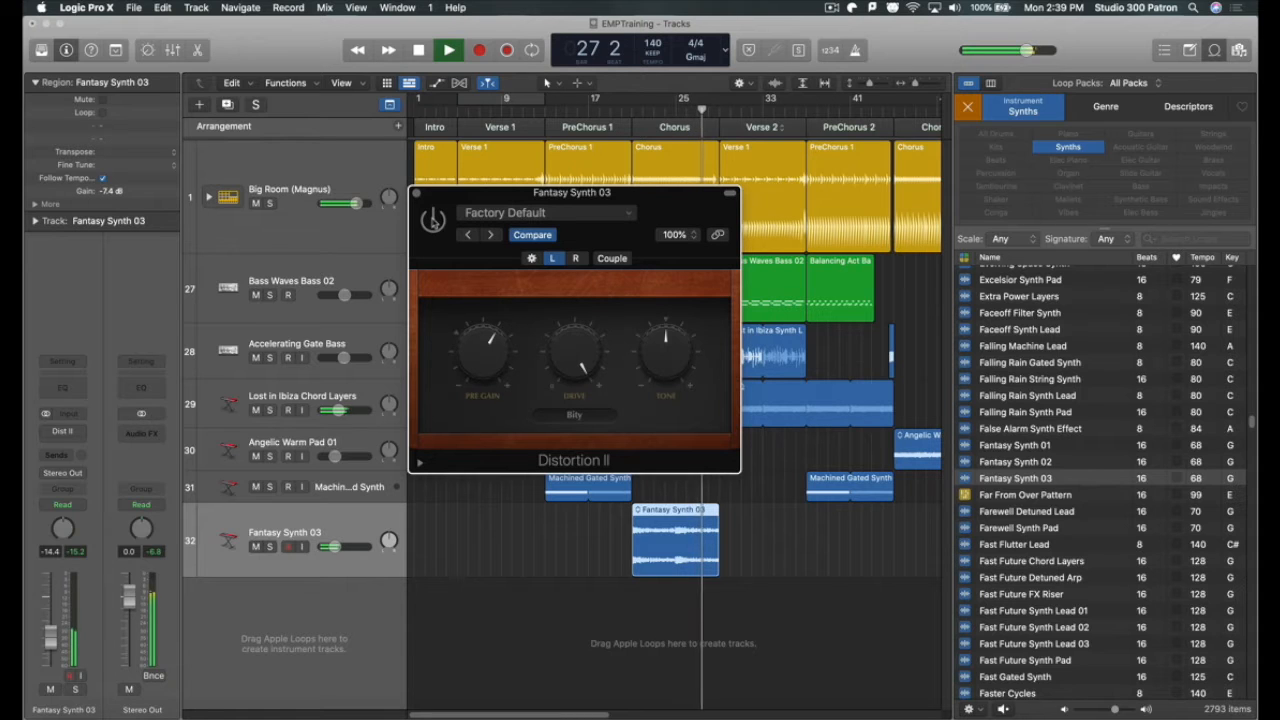
pyautogui.click(433, 221)
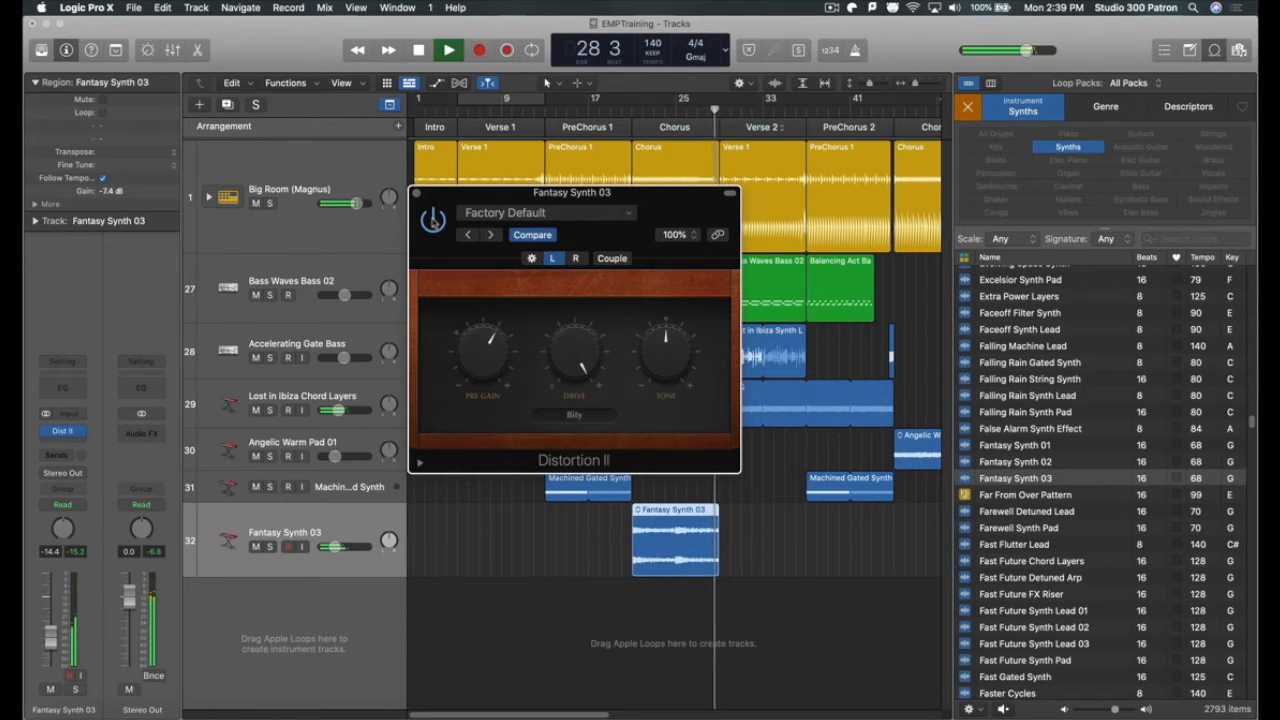
pyautogui.click(417, 193)
pyautogui.press('space')
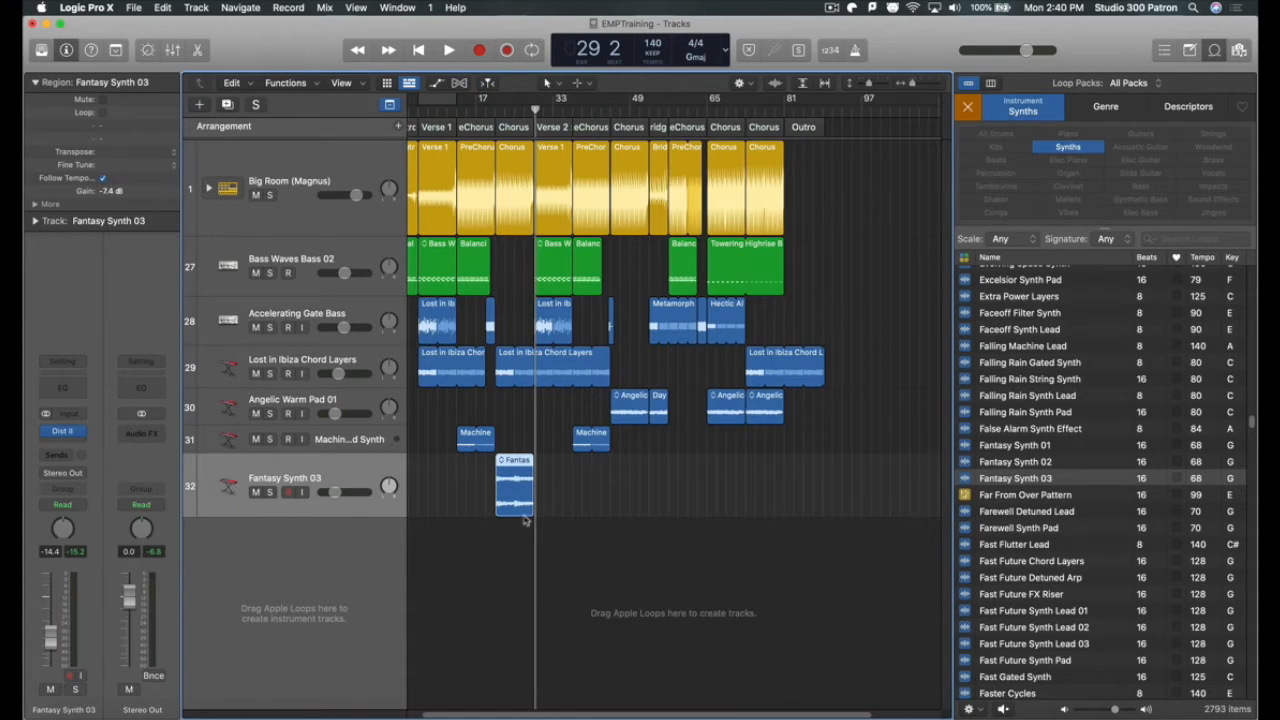
# Step: Copy the Fantasy Synth 03 region to the second Chorus and the final Choruses, looping the last copy through the Outro
pyautogui.moveTo(512, 490); pyautogui.dragTo(822, 466)
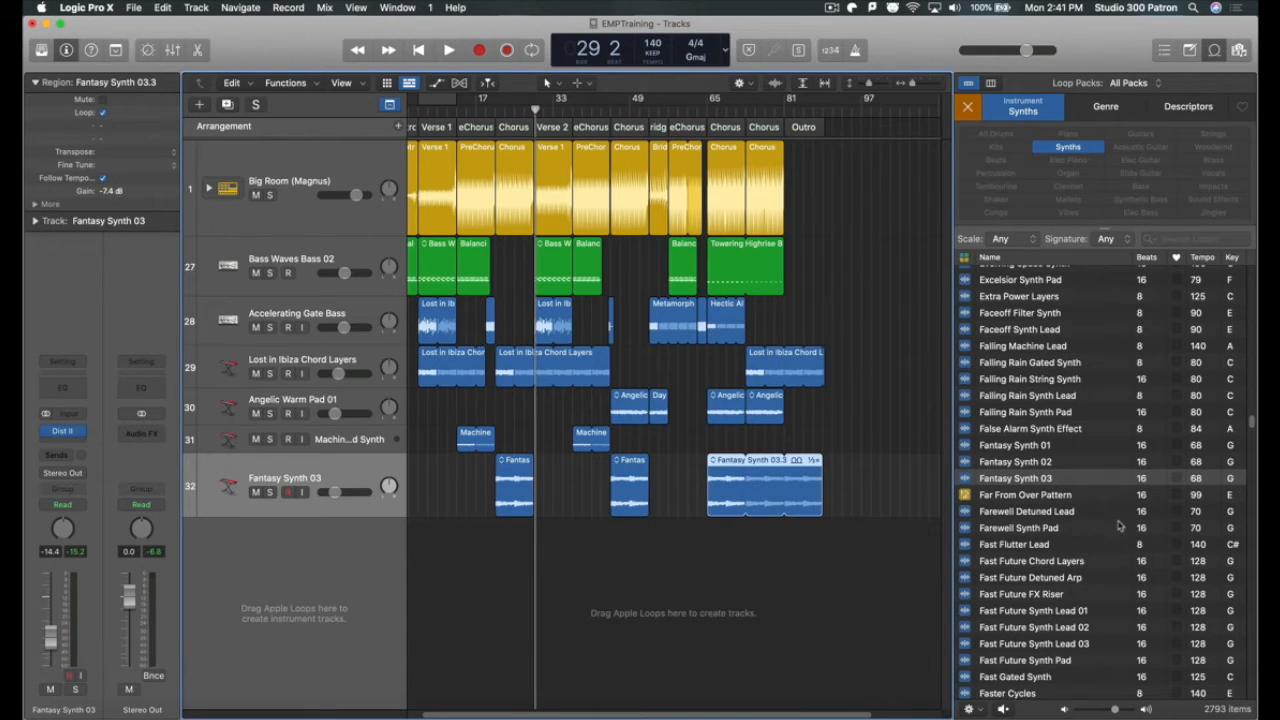
# Step: Place the Gentle Waves Synth Lead 01 loop at bar 53 on the Fantasy Synth 03 track and copy it to bars 57 and 55
pyautogui.scroll(-20, 1113, 518)
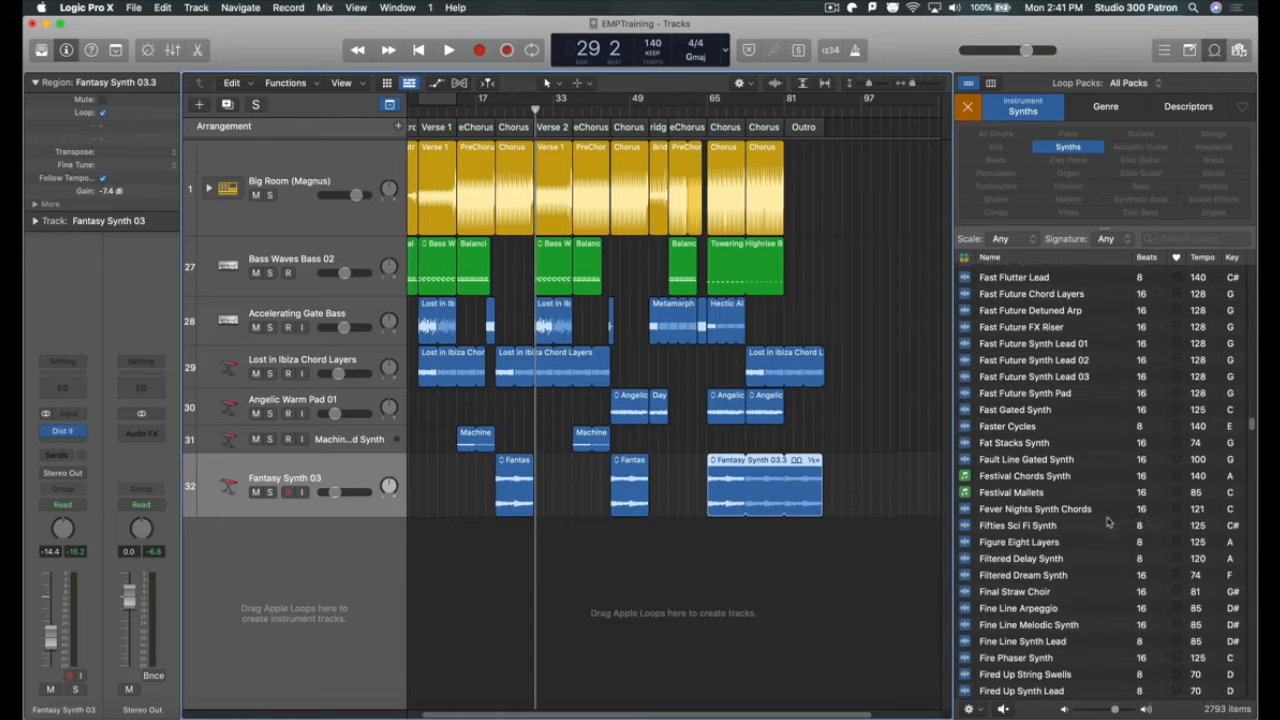
pyautogui.scroll(-5, 1083, 519)
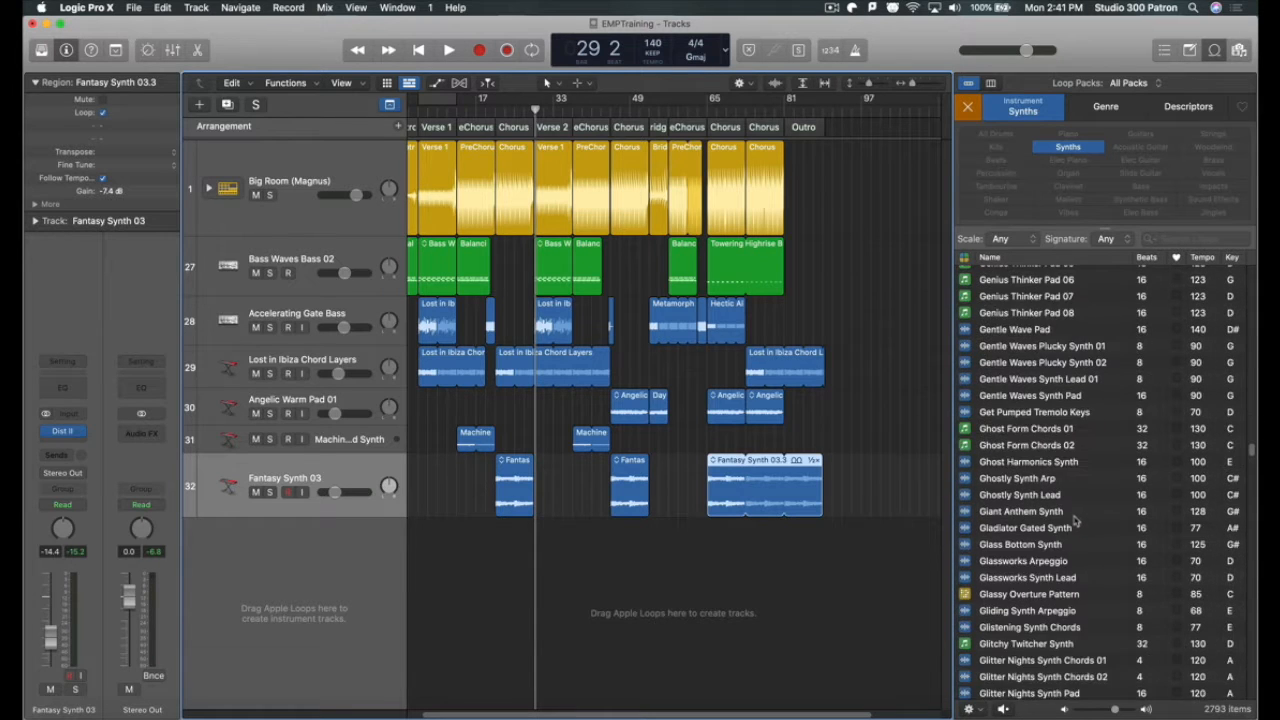
pyautogui.click(1038, 546)
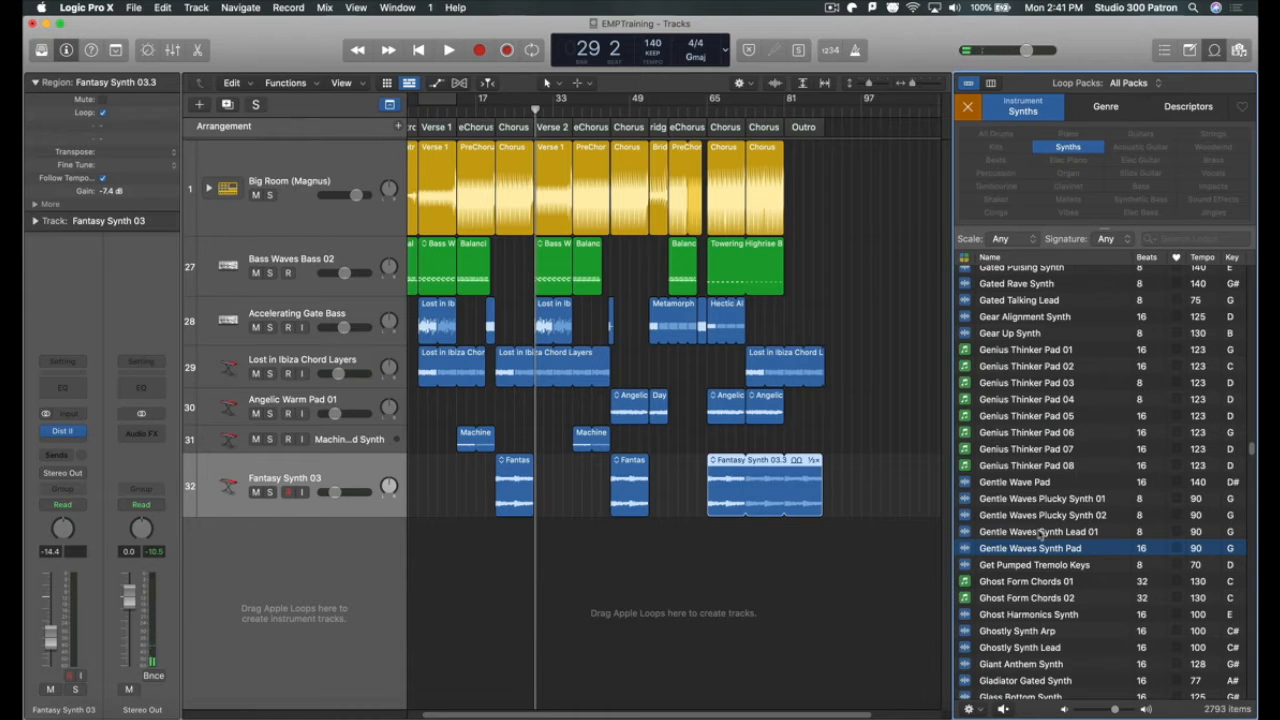
pyautogui.moveTo(1040, 535); pyautogui.dragTo(651, 474)
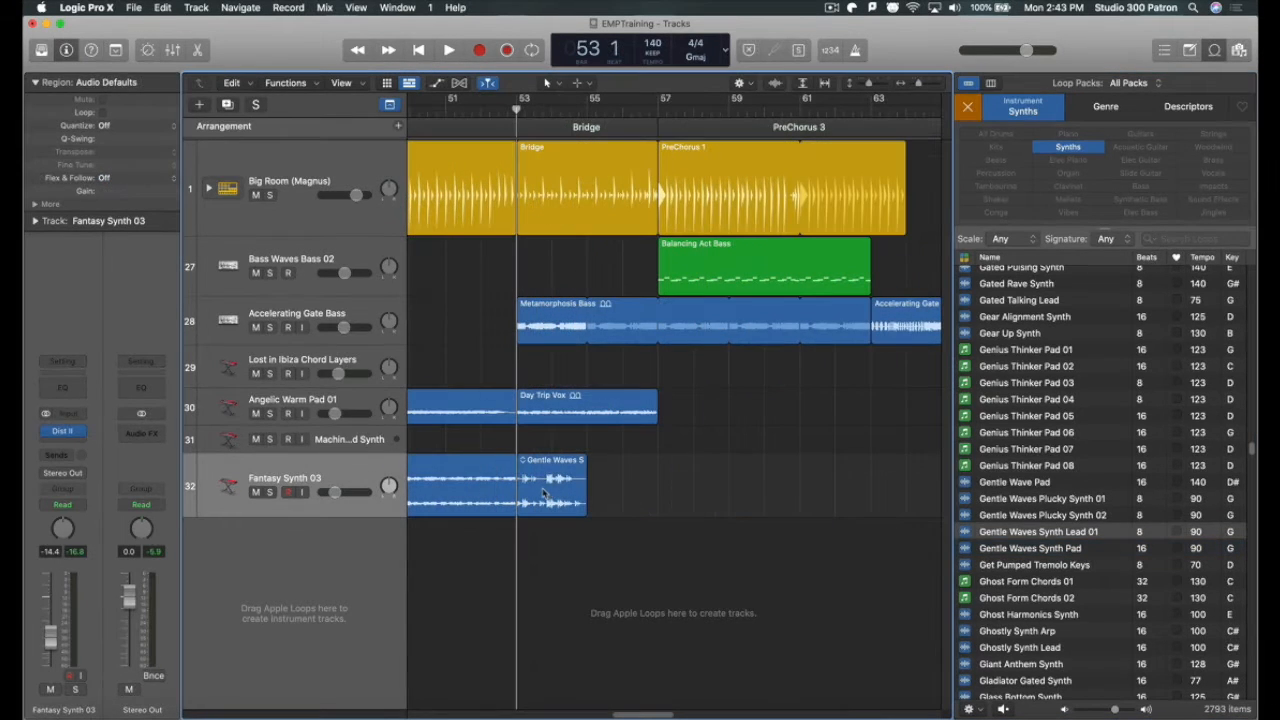
pyautogui.moveTo(545, 493); pyautogui.dragTo(689, 494)
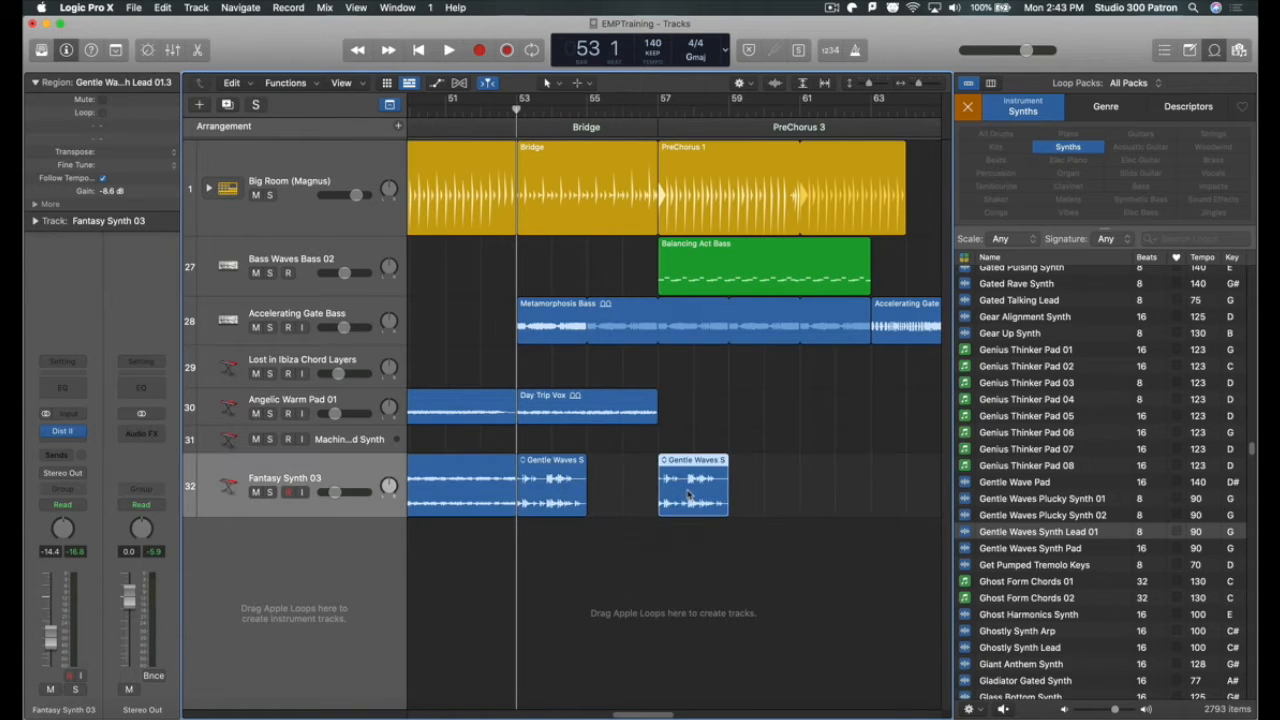
pyautogui.moveTo(669, 497); pyautogui.dragTo(624, 502)
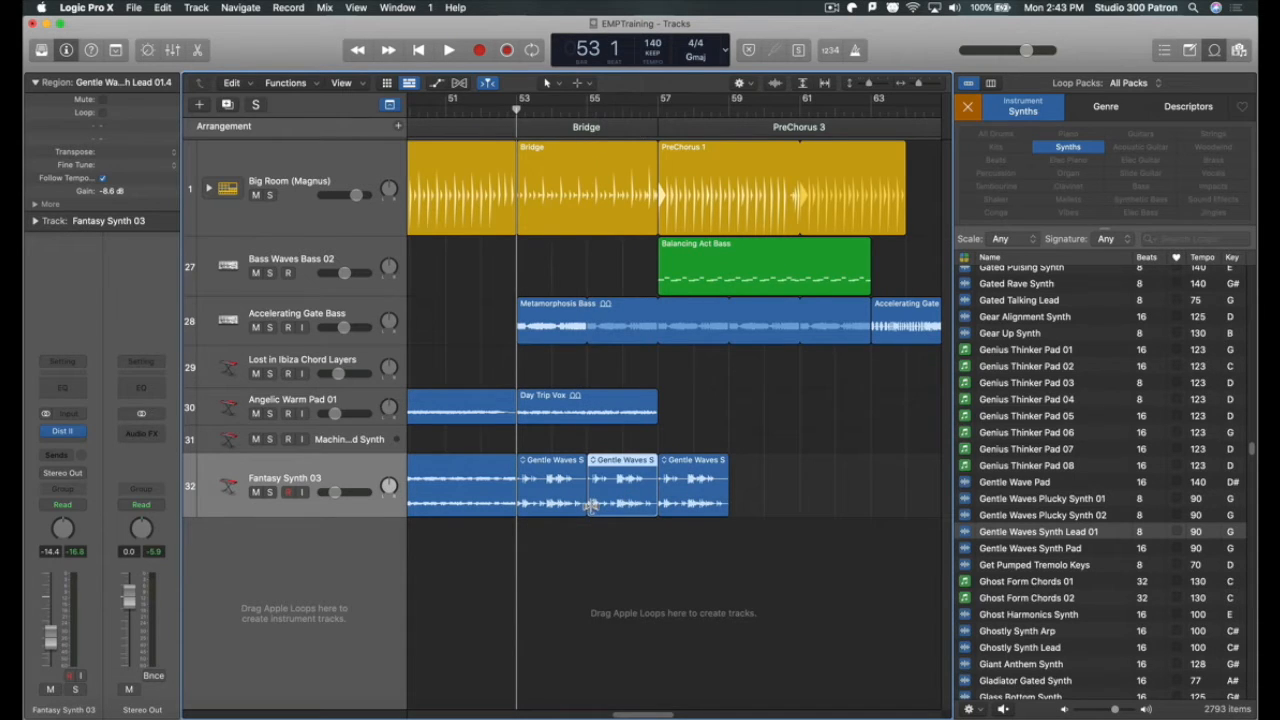
# Step: Trim the start of the Gentle Waves Synth Lead copy at bar 55 by about 0.85 bars, to just before bar 56
pyautogui.press('super+Left')
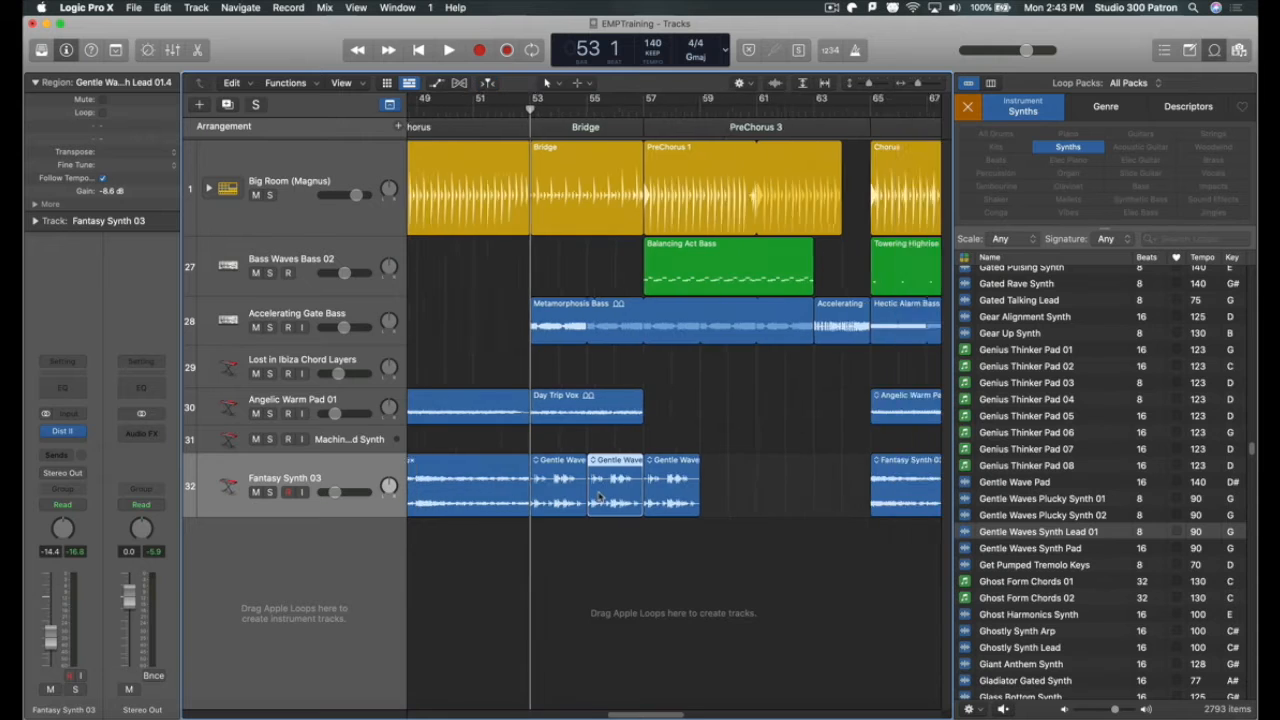
pyautogui.press('super+Right')
pyautogui.press('super+Right')
pyautogui.press('super+Right')
pyautogui.press('super+Right')
pyautogui.press('super+Right')
pyautogui.press('super+Right')
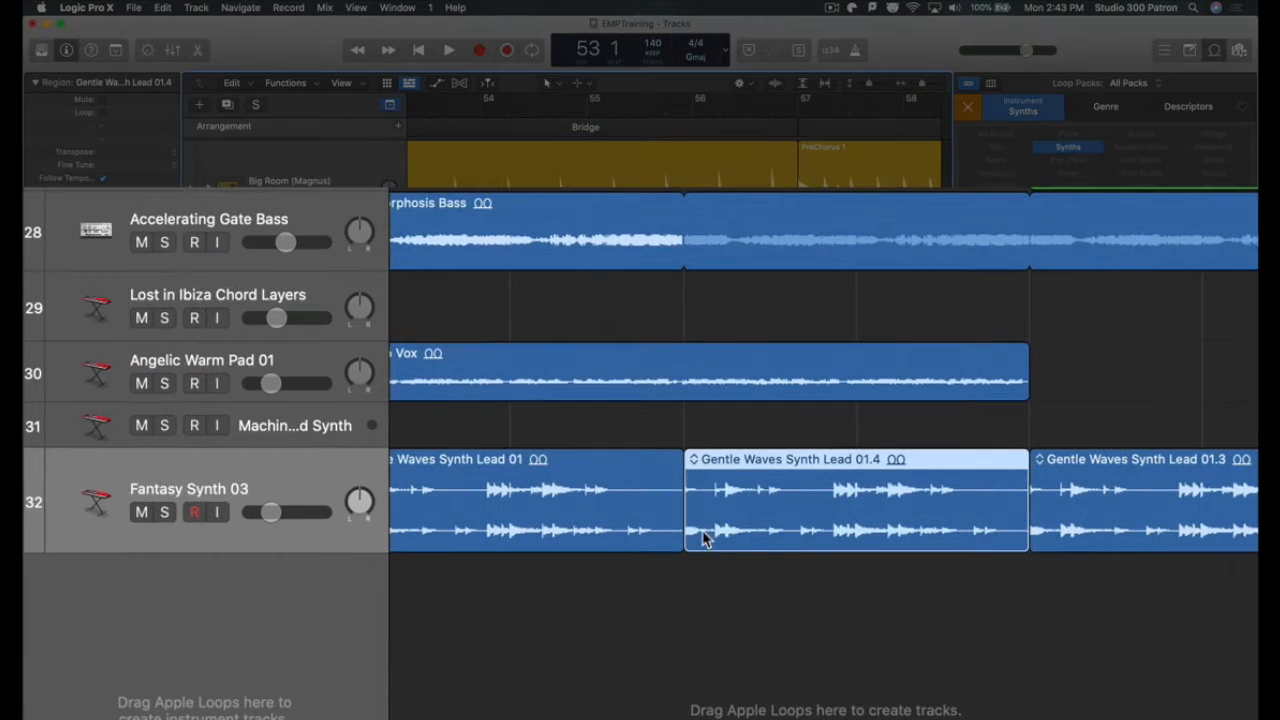
pyautogui.moveTo(689, 534); pyautogui.dragTo(834, 537)
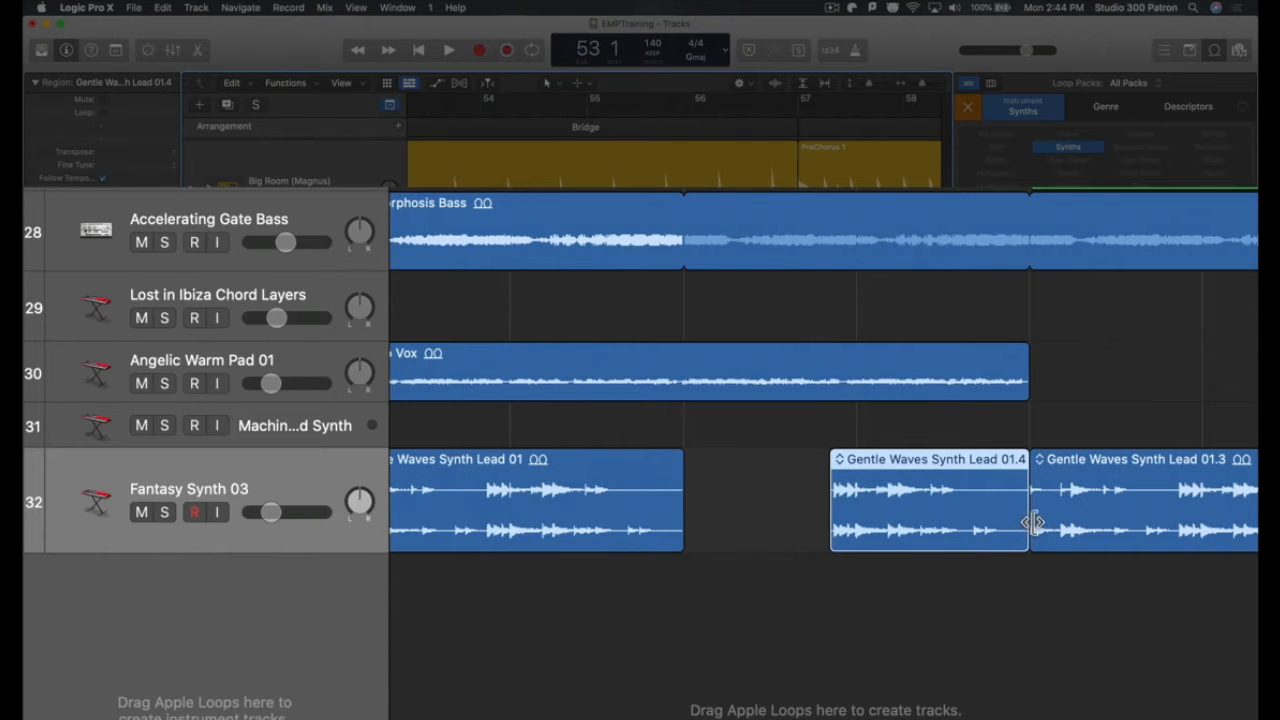
# Step: Shorten the end of the trimmed Gentle Waves copy and move it to end exactly at the start of PreChorus 3
pyautogui.moveTo(1020, 526); pyautogui.dragTo(1012, 527)
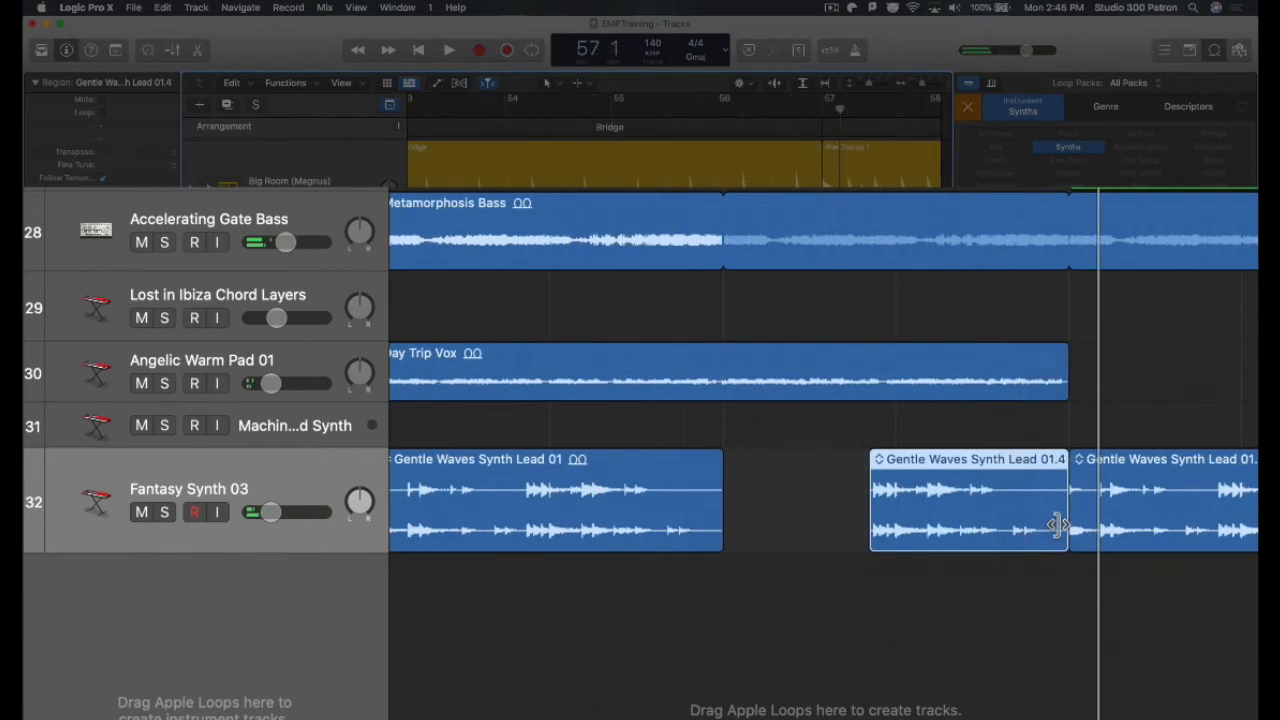
pyautogui.moveTo(1057, 526); pyautogui.dragTo(975, 529)
pyautogui.moveTo(924, 459); pyautogui.dragTo(1010, 460)
# Step: Play the arrangement from bar 54 beat 2 through the transition from the Bridge into PreChorus 3
pyautogui.click(534, 106)
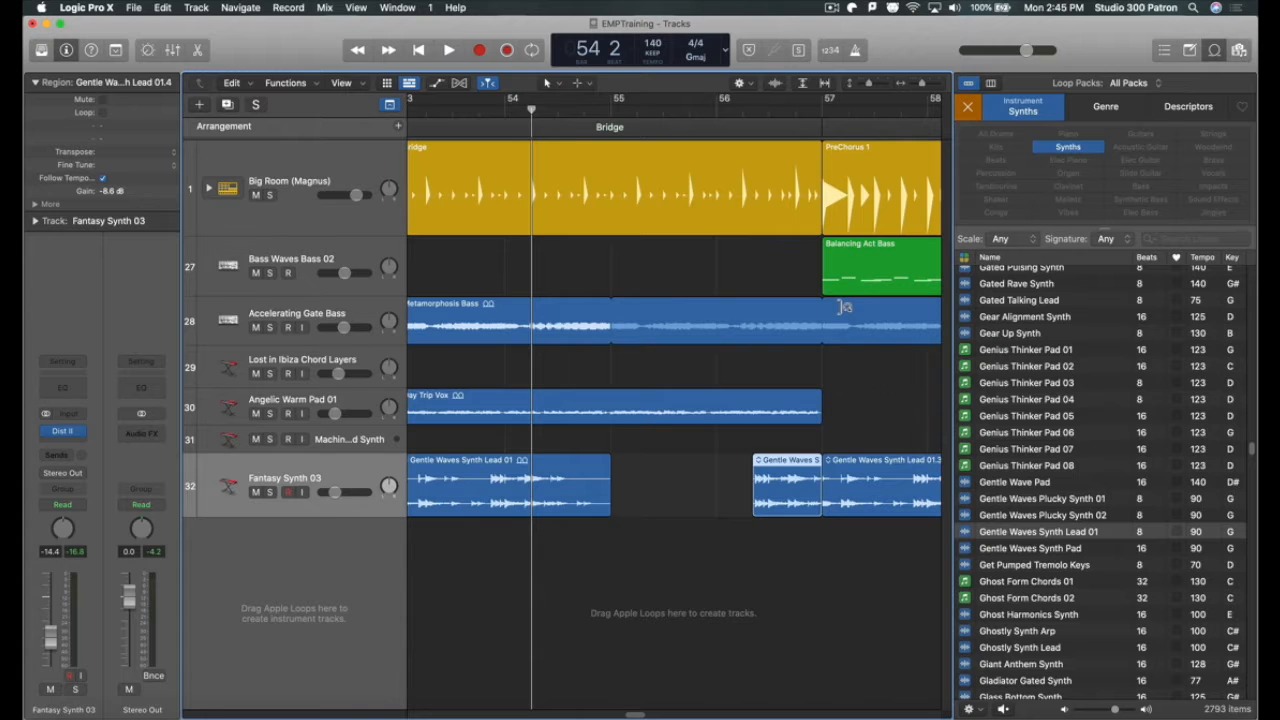
pyautogui.press('space')
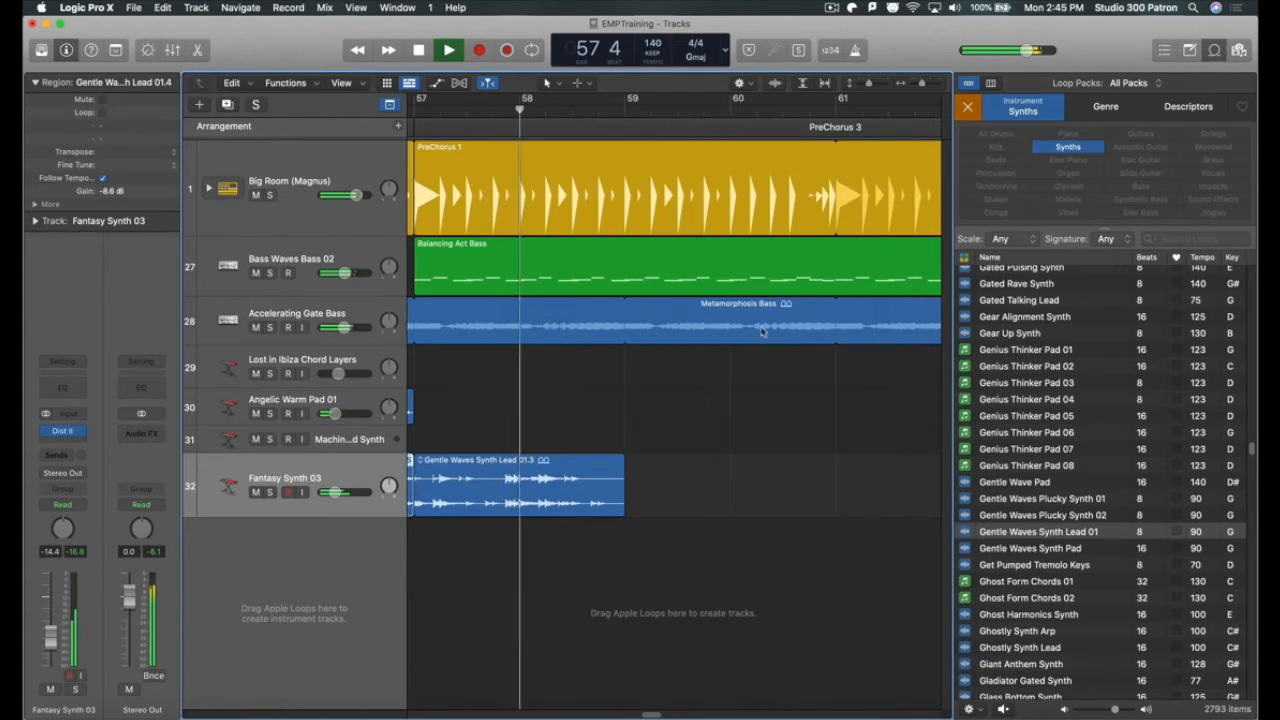
pyautogui.press('space')
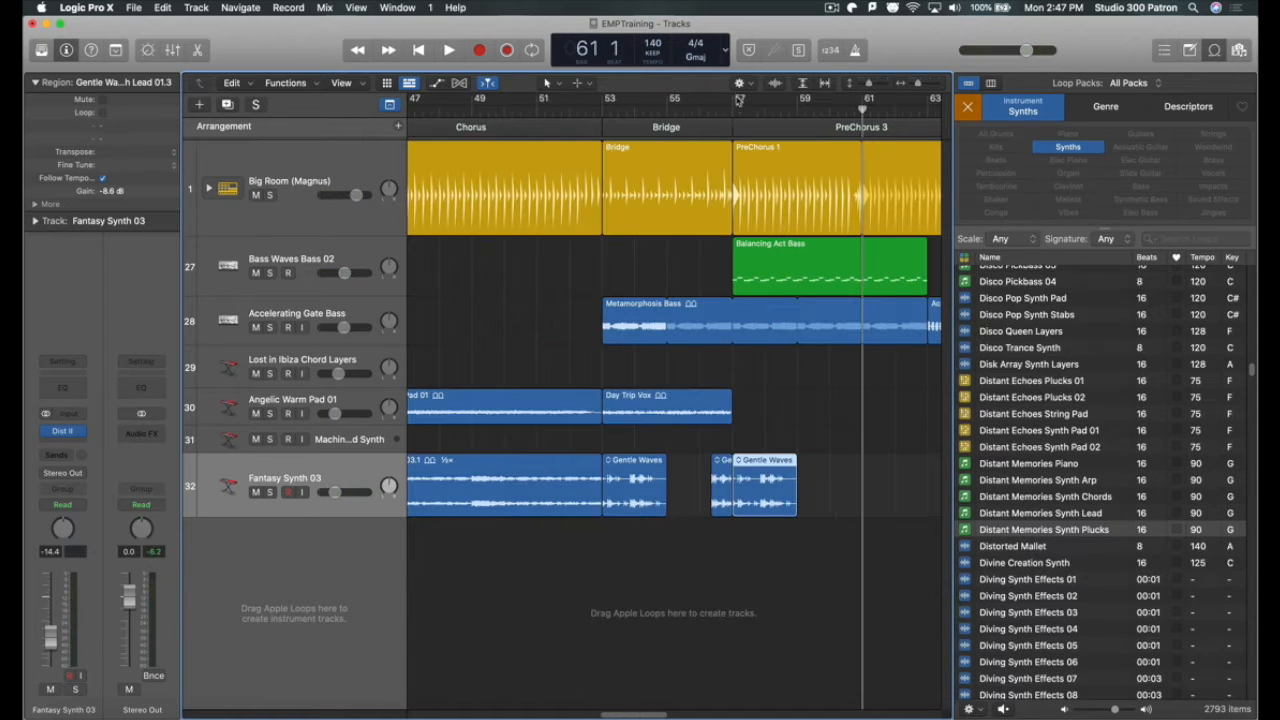
# Step: Copy the Gentle Waves Synth Lead region from bar 57 to bar 61 on the same track
pyautogui.click(737, 102)
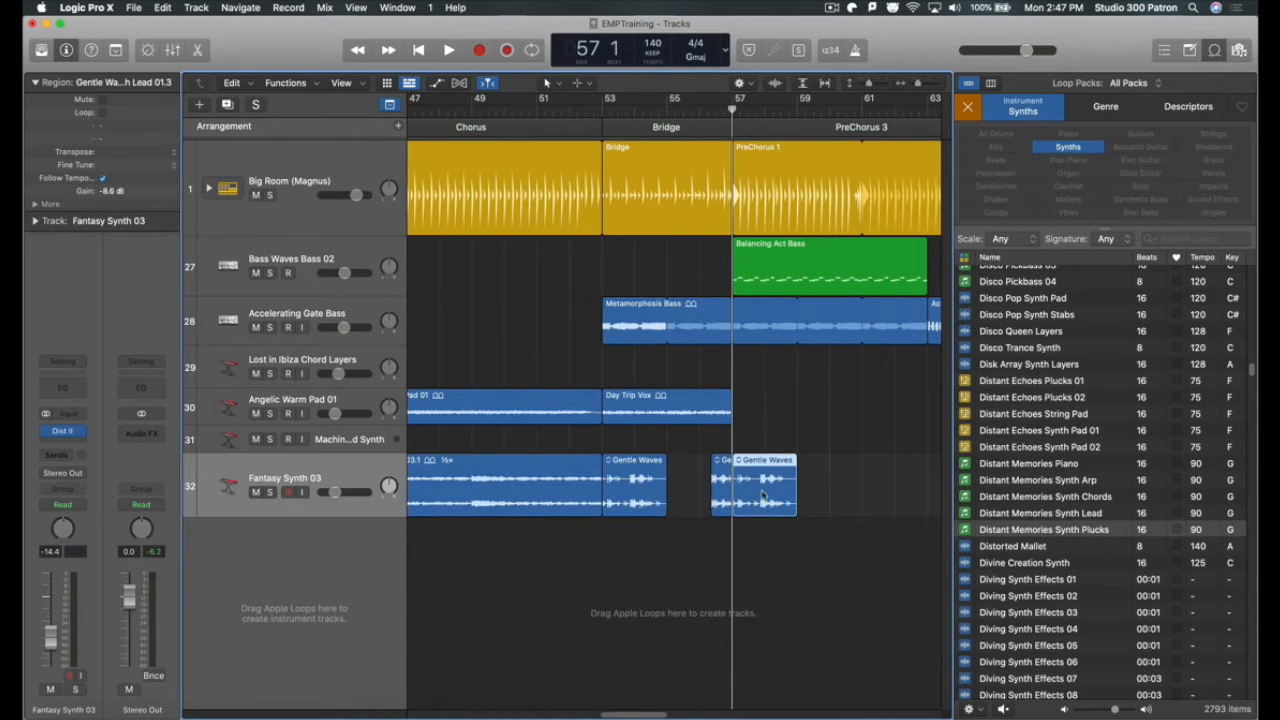
pyautogui.moveTo(763, 495); pyautogui.dragTo(896, 490)
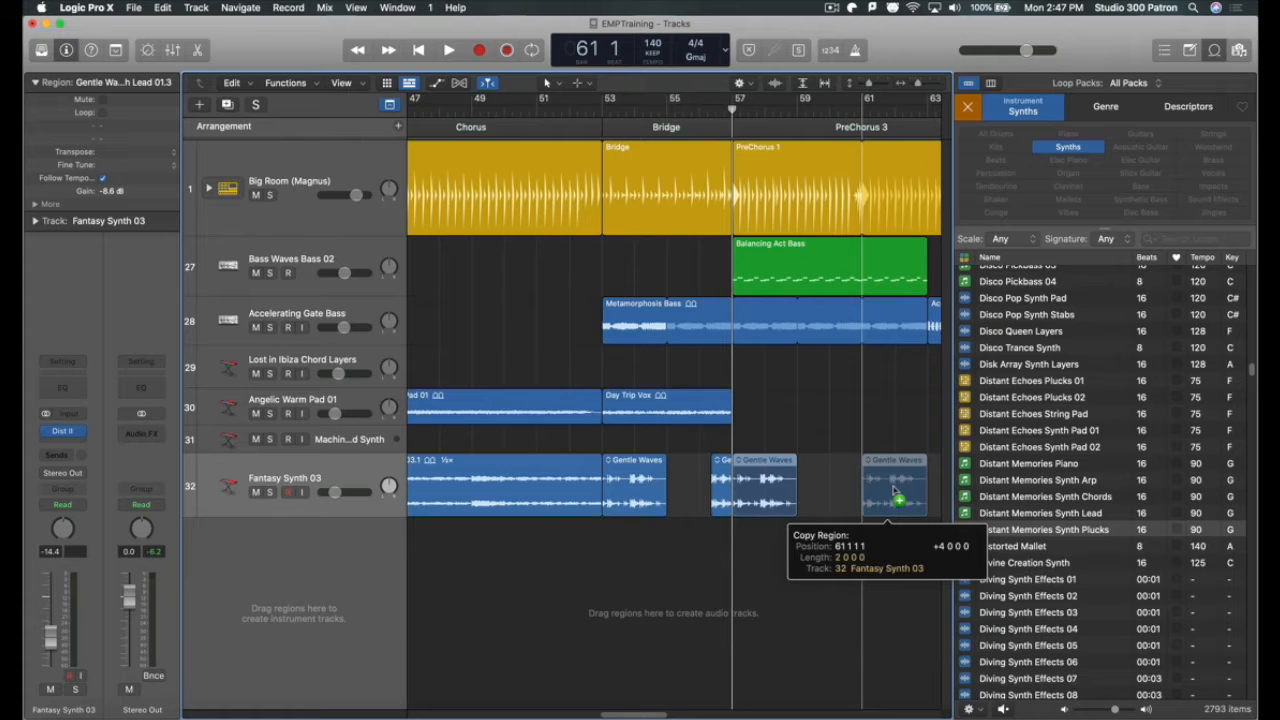
pyautogui.moveTo(897, 490); pyautogui.dragTo(897, 490)
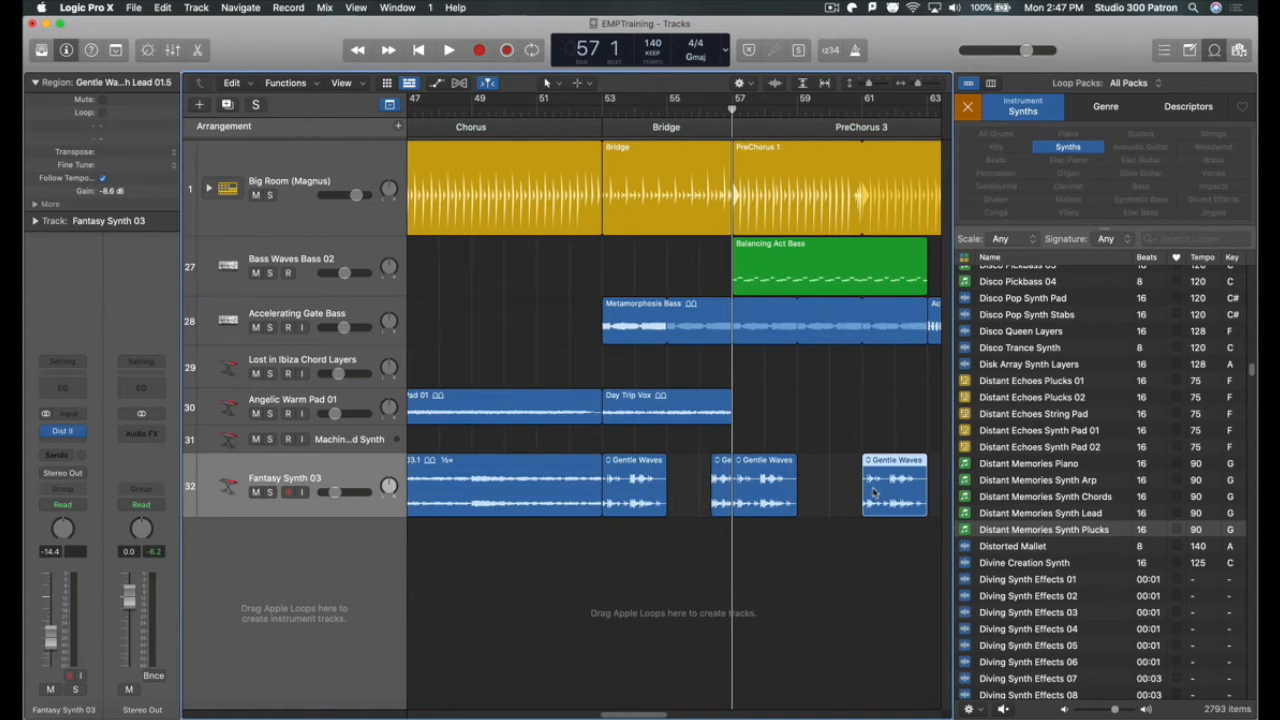
# Step: Find and audition the Level Up Chord 01 loop, and place it on a new track at bar 59
pyautogui.moveTo(633, 715); pyautogui.dragTo(660, 715)
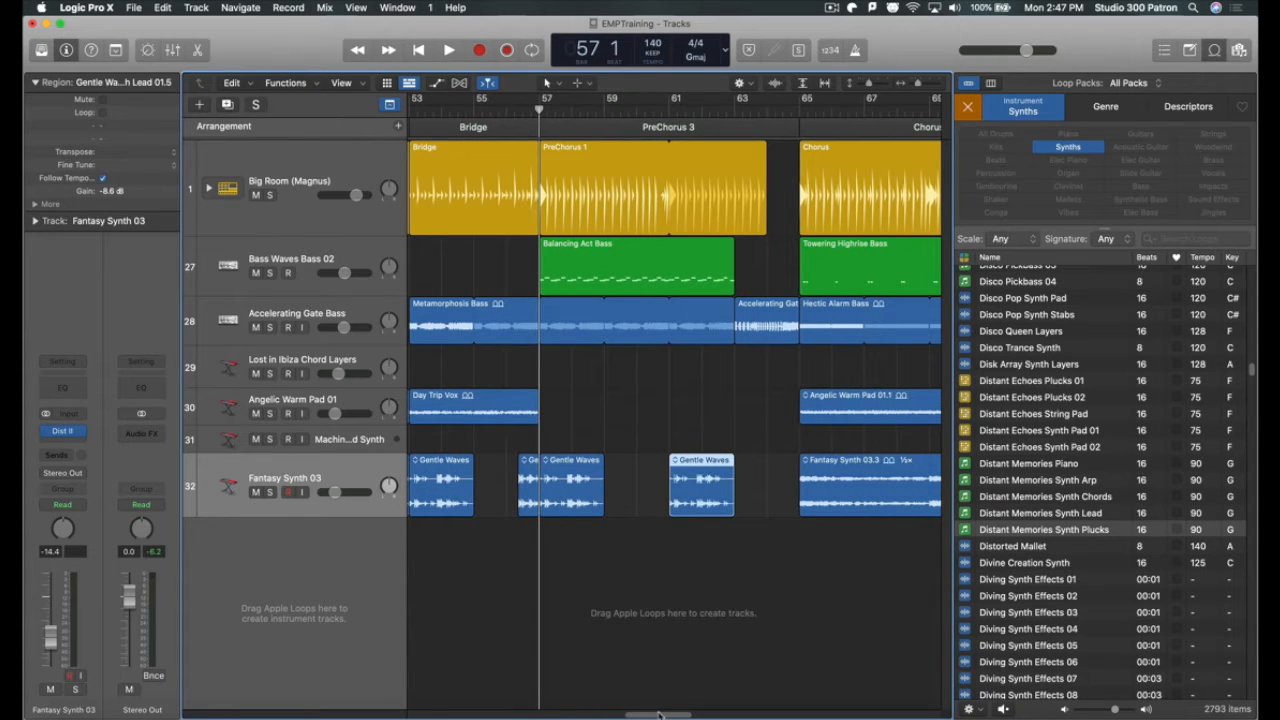
pyautogui.scroll(-20, 1060, 455)
pyautogui.scroll(-20, 1060, 455)
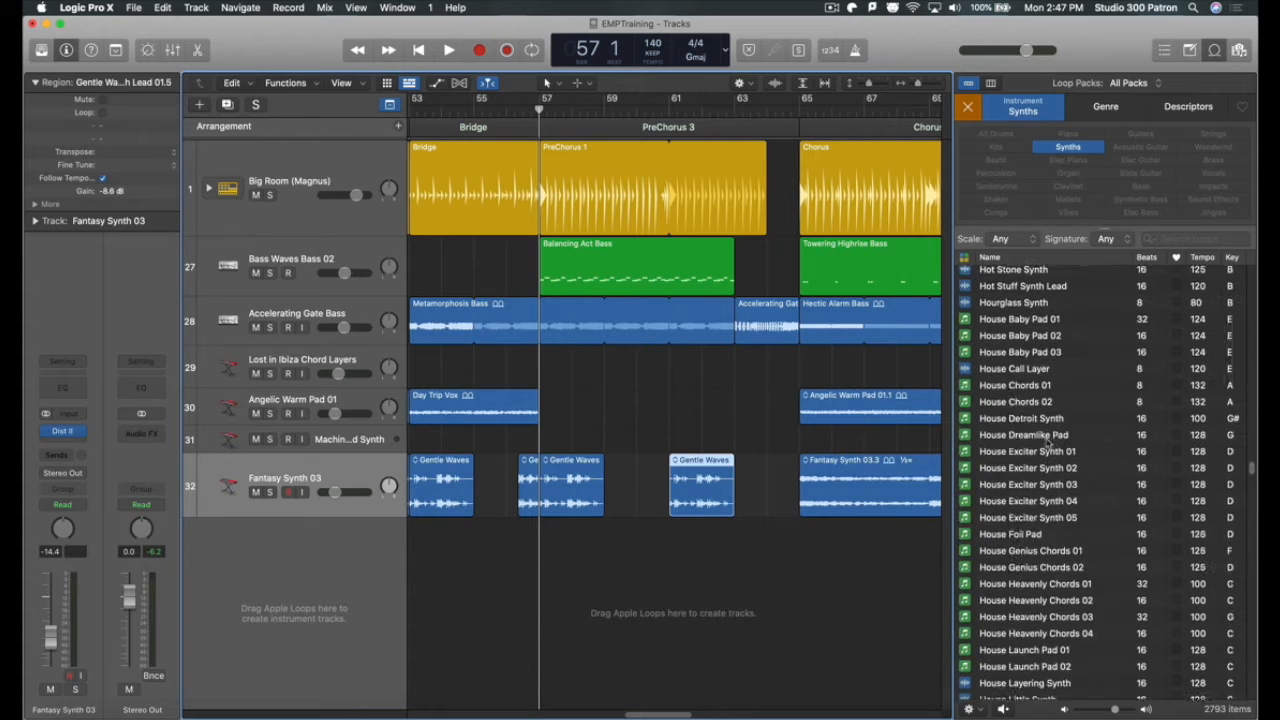
pyautogui.scroll(-8, 1049, 448)
pyautogui.moveTo(1252, 477); pyautogui.dragTo(1252, 493)
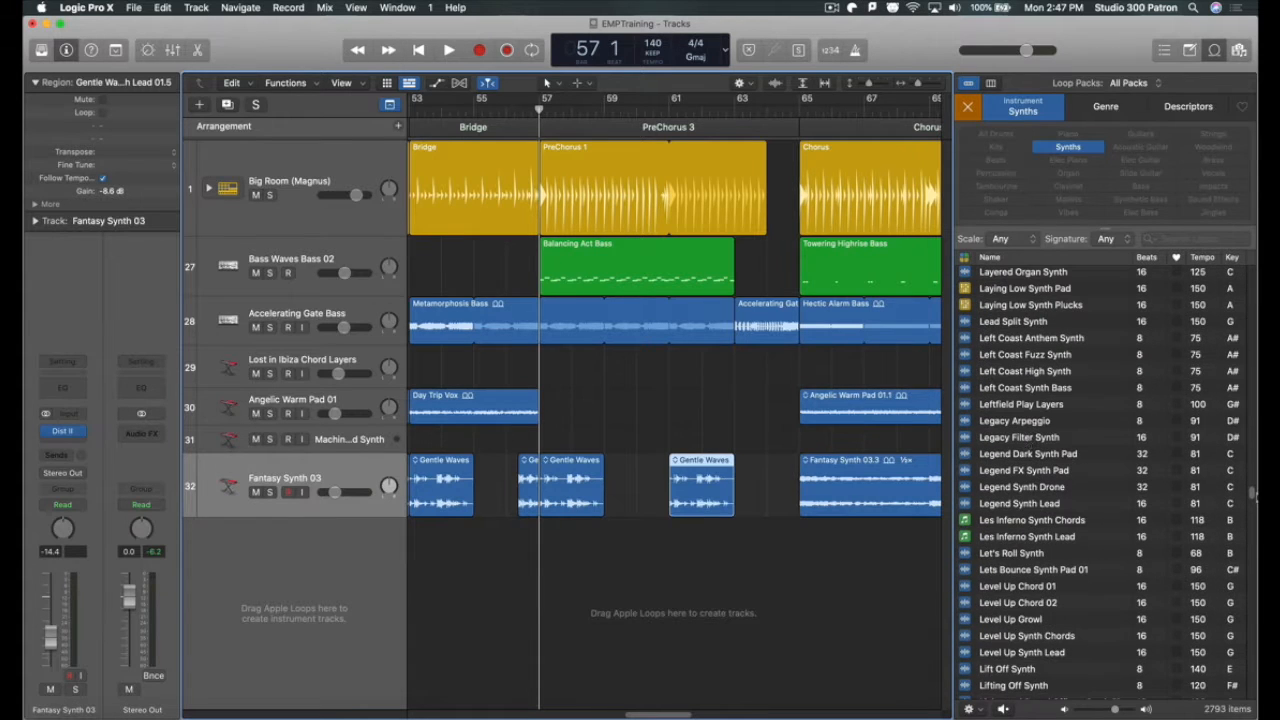
pyautogui.click(1024, 587)
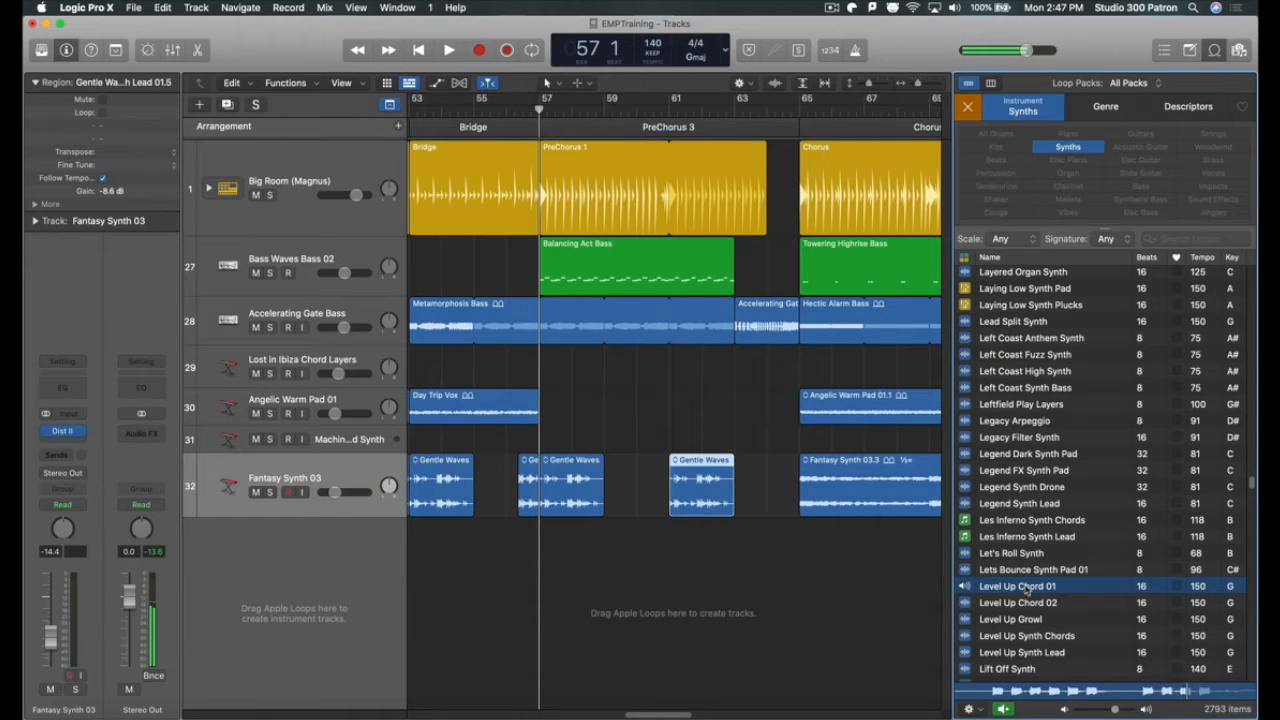
pyautogui.click(1027, 590)
pyautogui.moveTo(1033, 590); pyautogui.dragTo(605, 548)
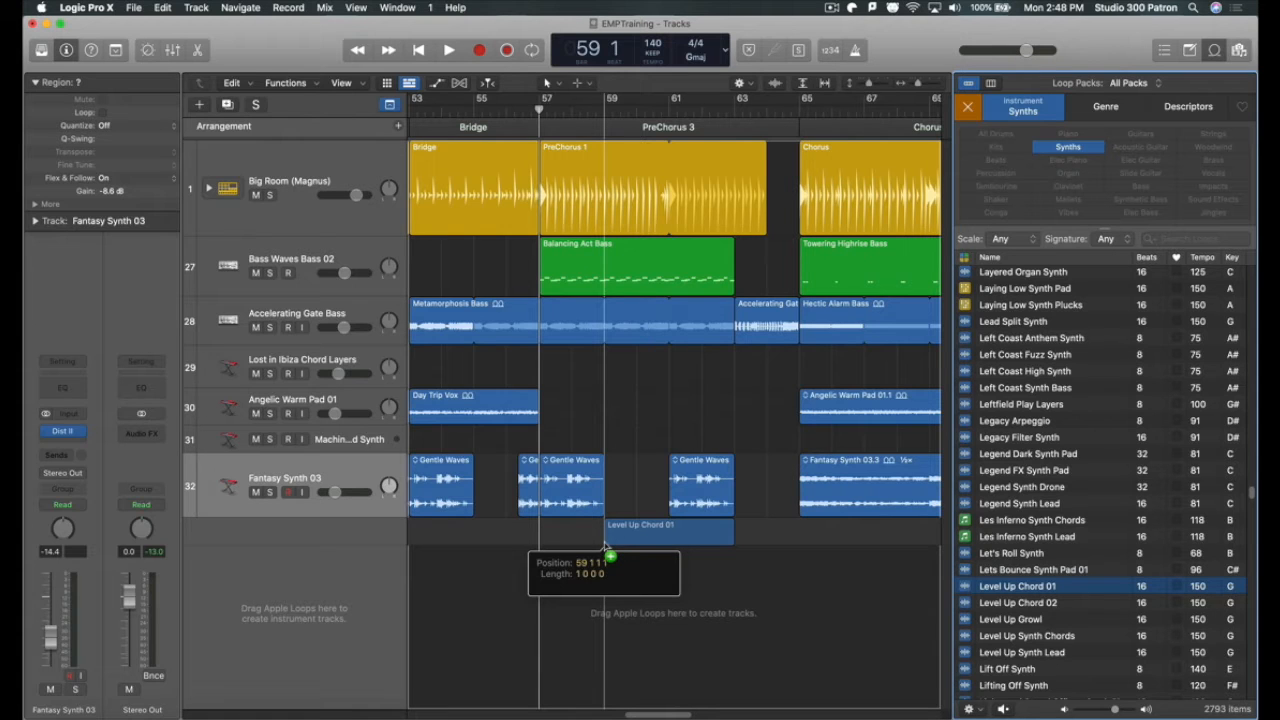
pyautogui.moveTo(604, 547); pyautogui.dragTo(604, 545)
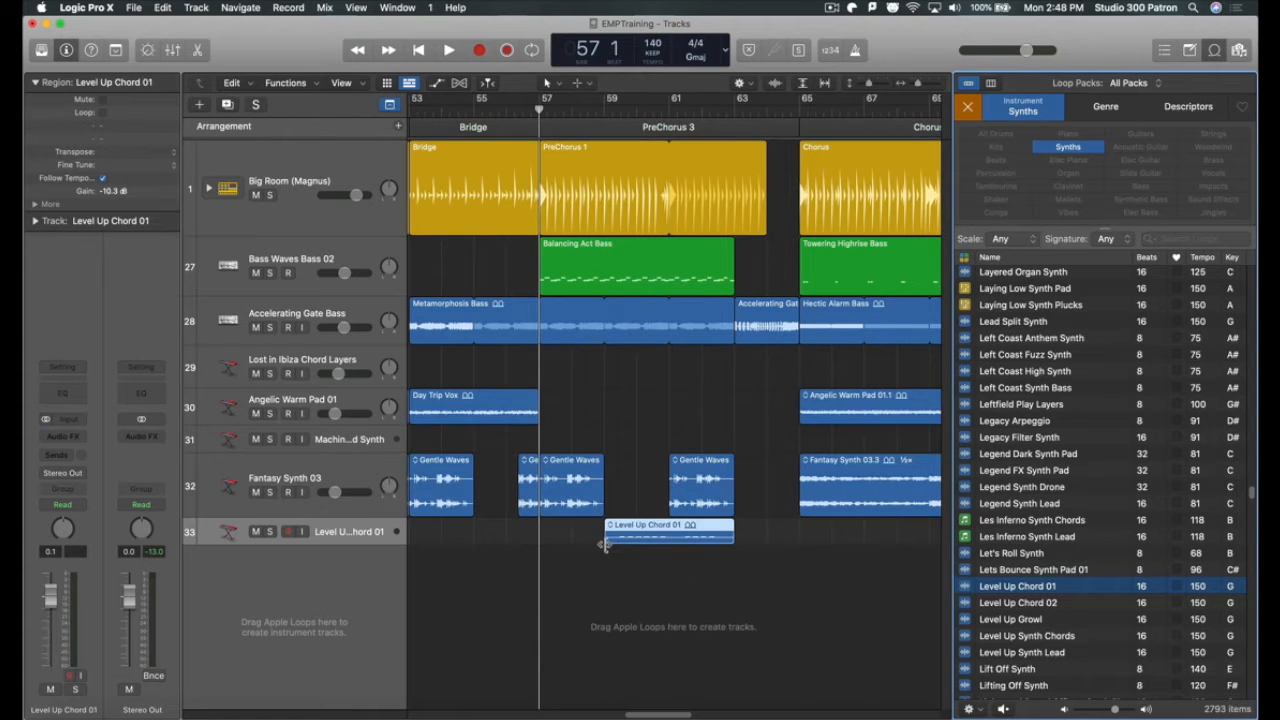
# Step: Move the Level Up Chord 01 region earlier so that it starts at bar 58 beat 2
pyautogui.click(639, 527)
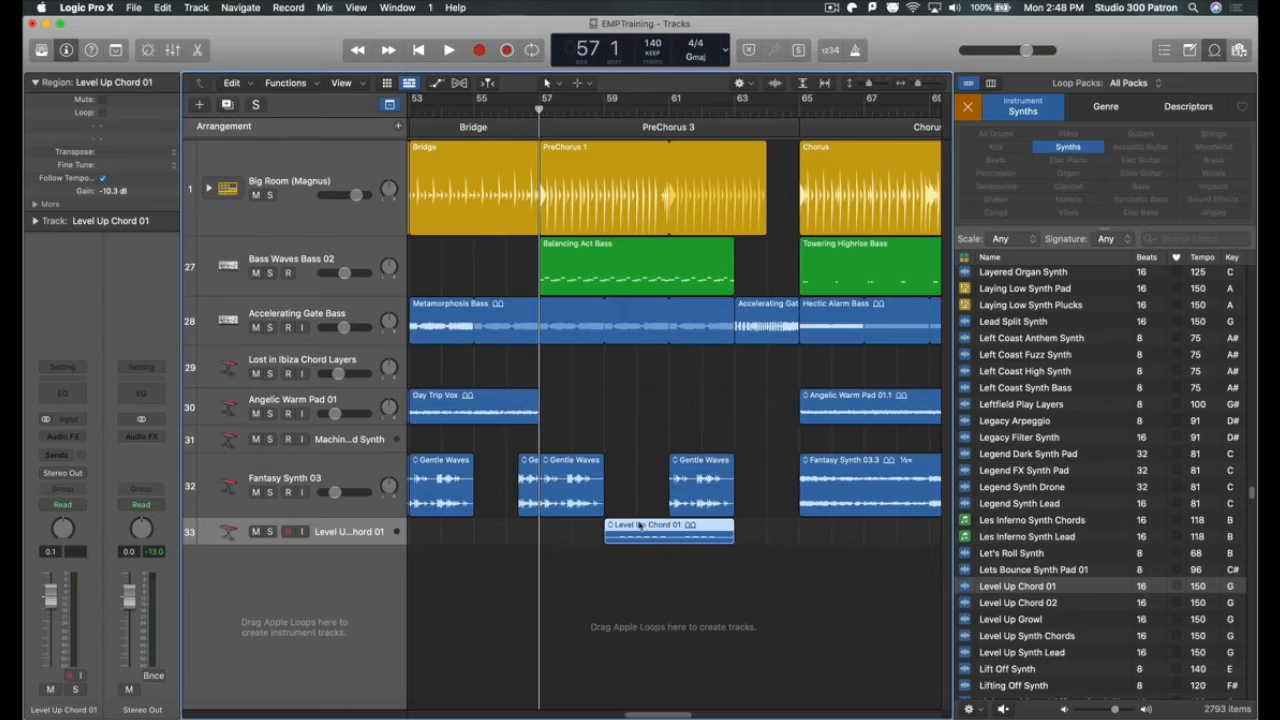
pyautogui.scroll(5, 666, 352)
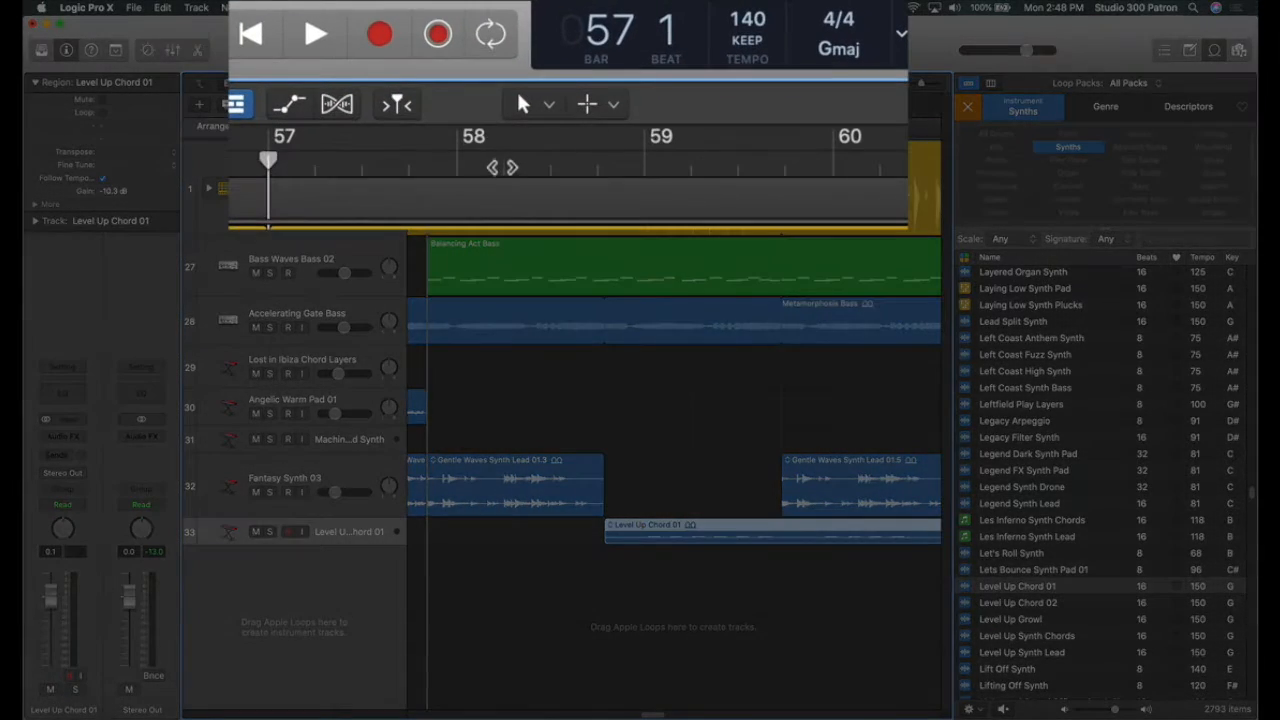
pyautogui.click(502, 167)
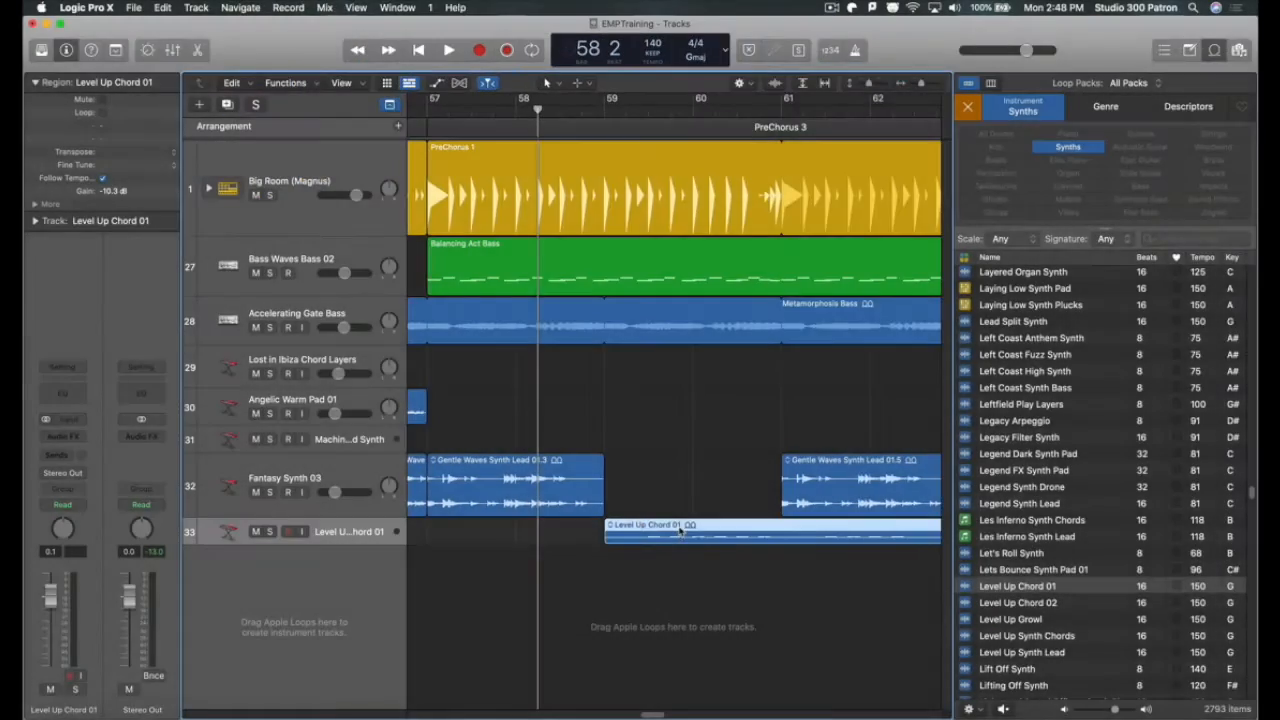
pyautogui.moveTo(680, 532); pyautogui.dragTo(613, 527)
# Step: Play PreChorus 3 from just before bar 57 to hear the moved Level Up Chord 01 region in the mix
pyautogui.click(416, 106)
pyautogui.press('space')
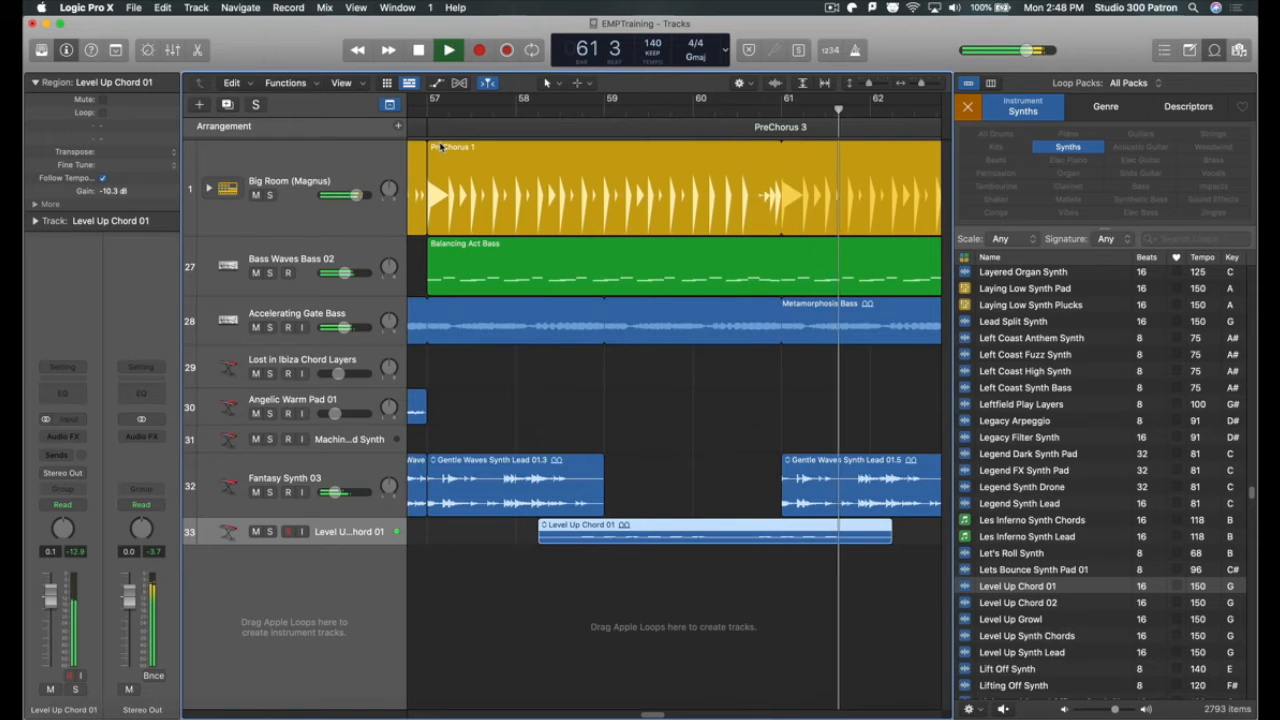
pyautogui.press('space')
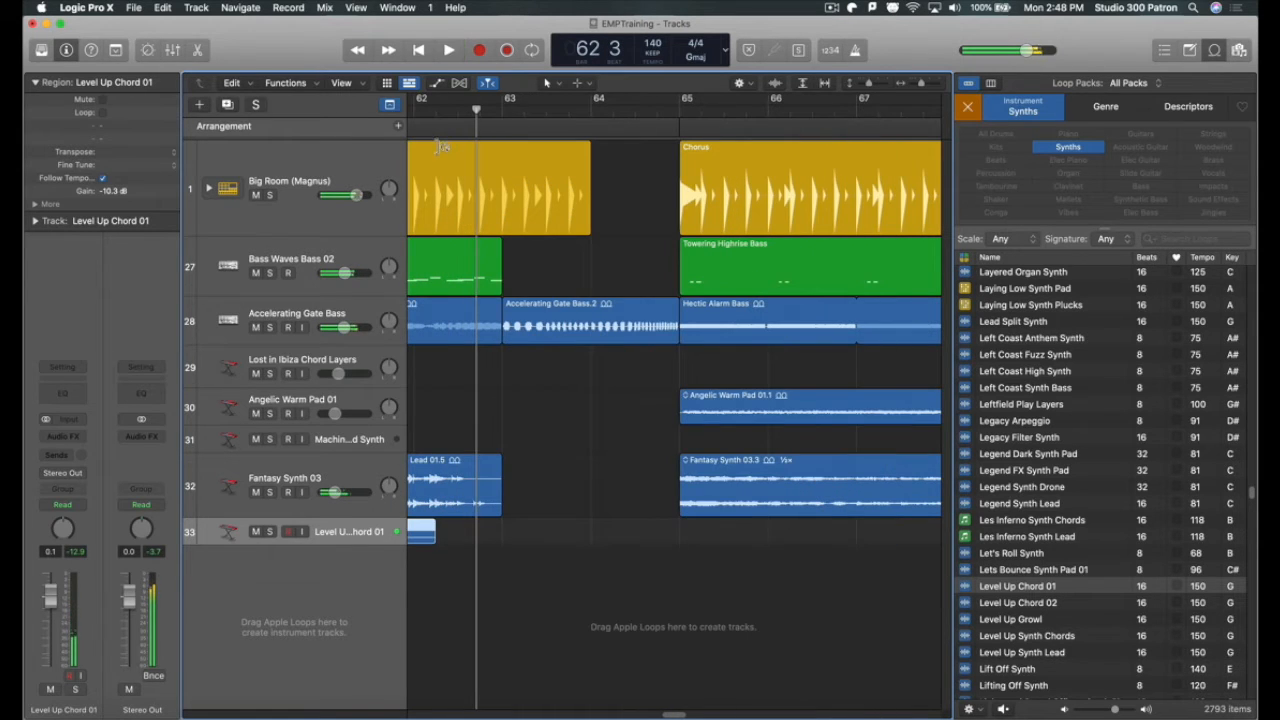
# Step: Loop the Level Up Chord 01 region until shortly before the Chorus at bar 65, and place the playhead near bar 62
pyautogui.press('z')
pyautogui.press('z')
pyautogui.hscroll(-5, 783, 674)
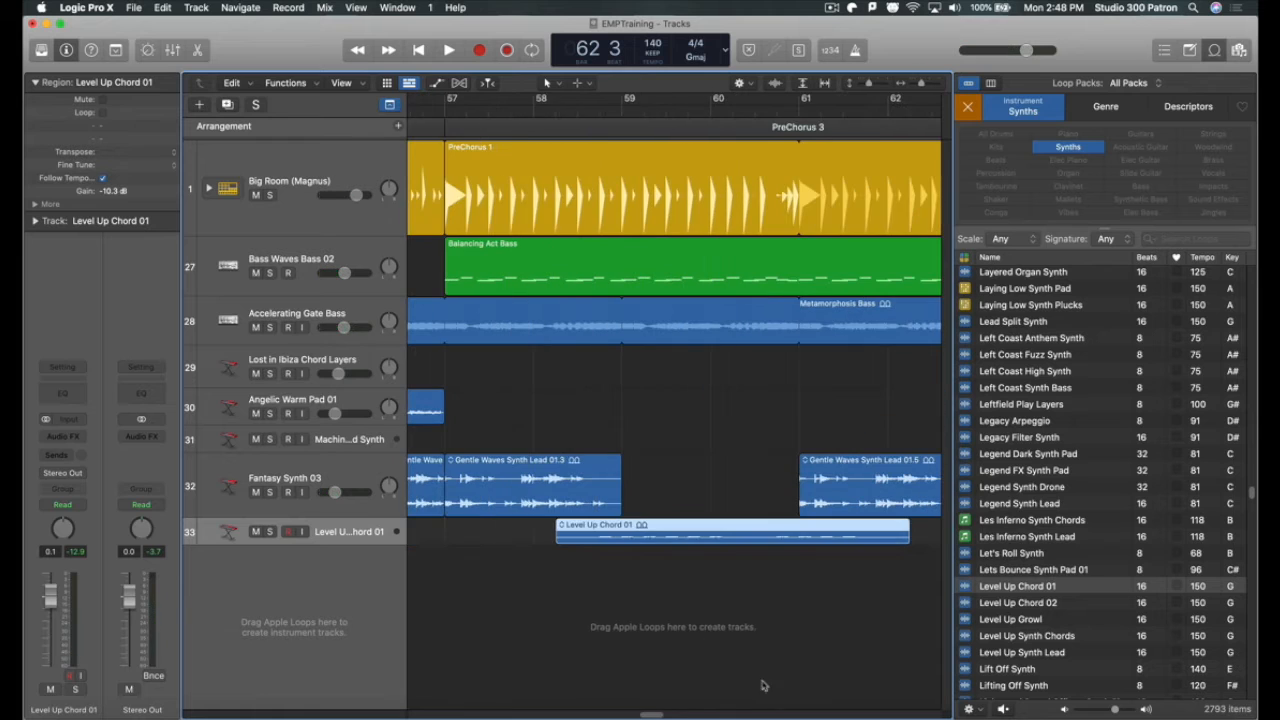
pyautogui.hscroll(5, 660, 700)
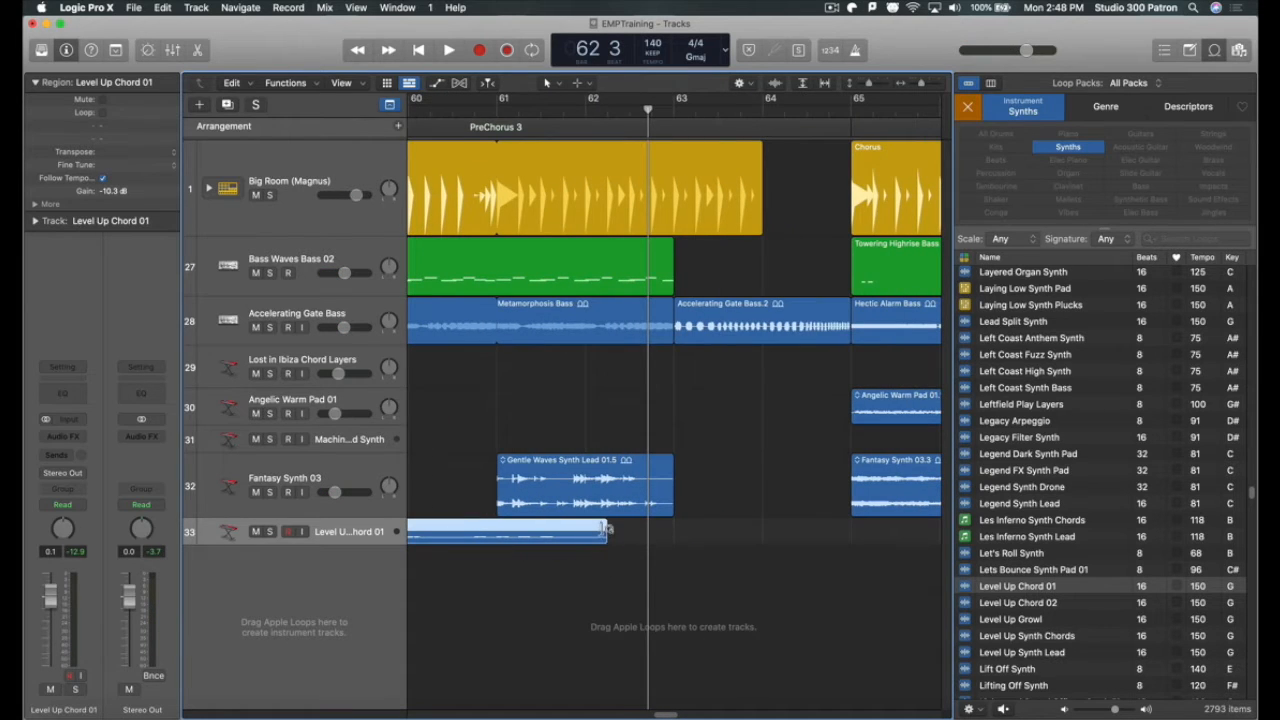
pyautogui.moveTo(603, 532); pyautogui.dragTo(821, 566)
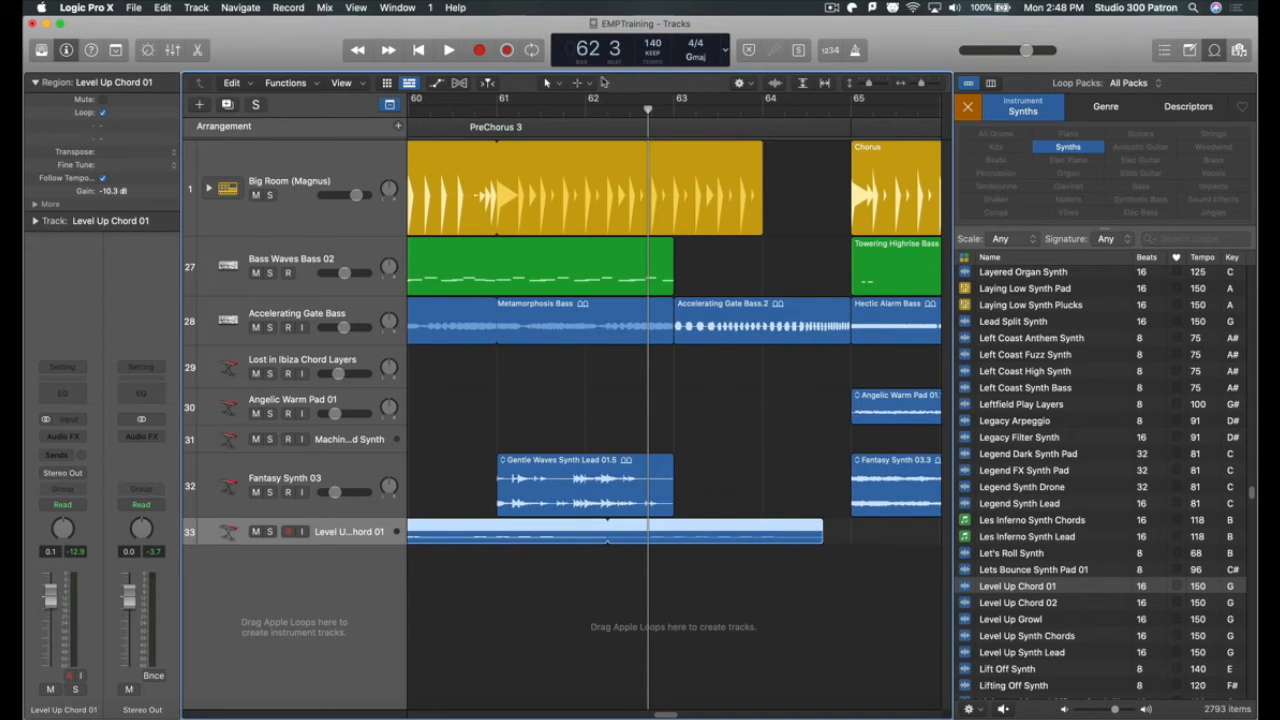
pyautogui.click(590, 109)
# Step: Insert a Dual Mono Distortion II effect on the Level Up Chord 01 track
pyautogui.moveTo(667, 714); pyautogui.dragTo(661, 714)
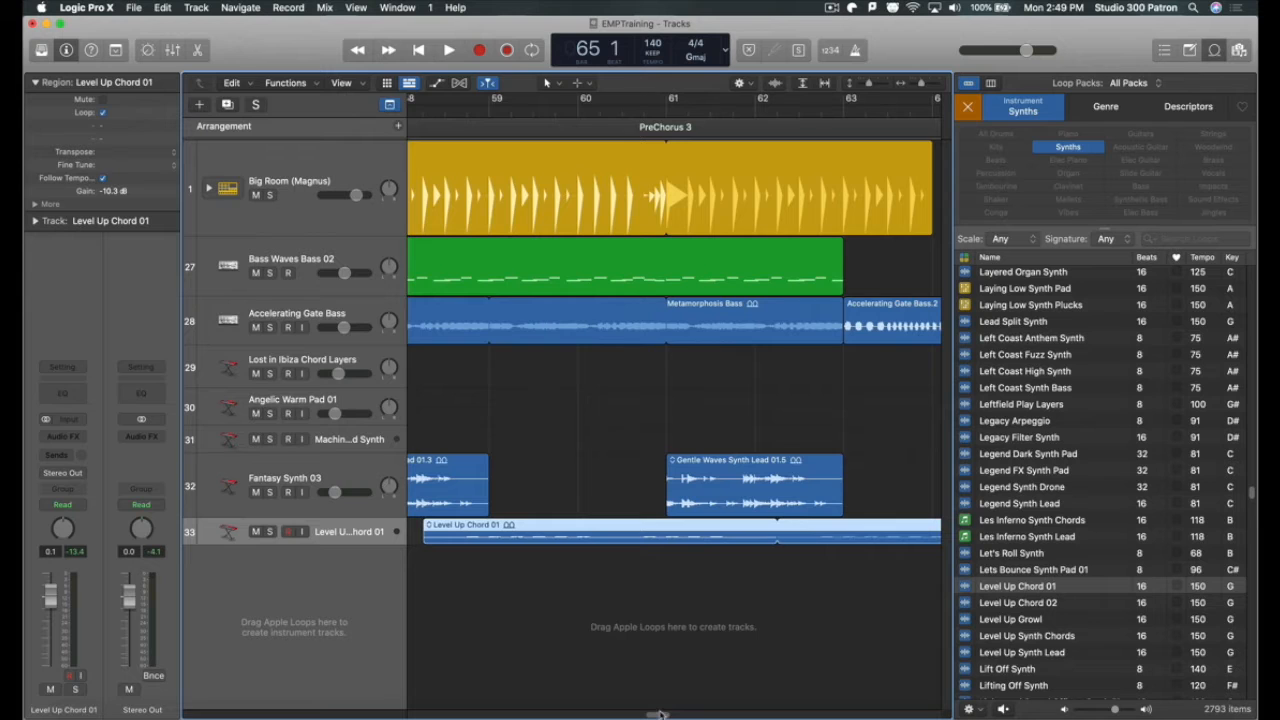
pyautogui.click(56, 450)
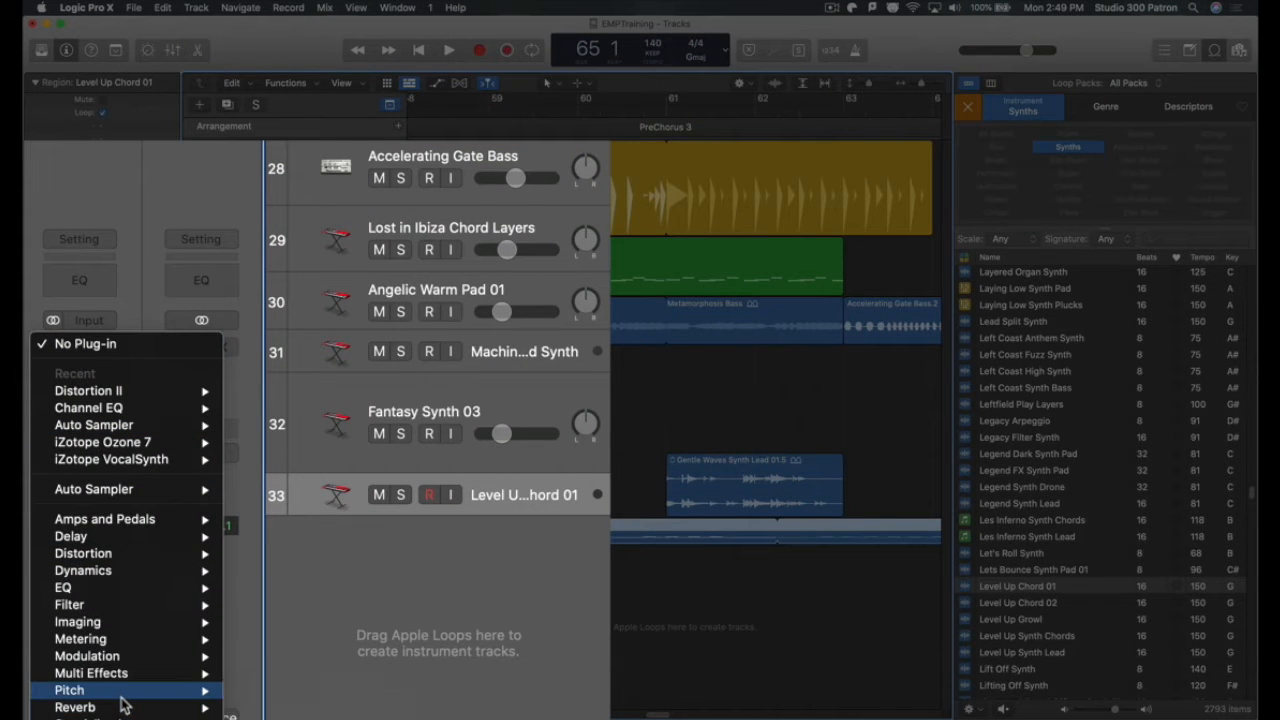
pyautogui.moveTo(125, 693)
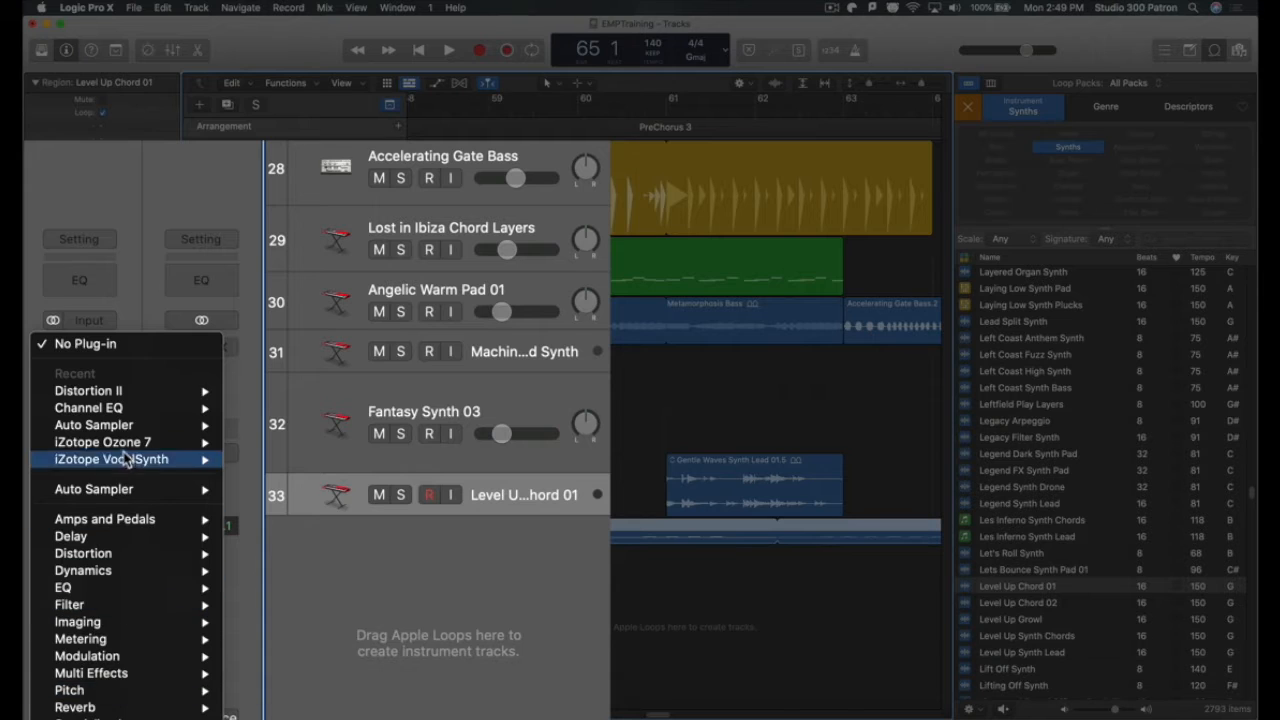
pyautogui.moveTo(150, 395)
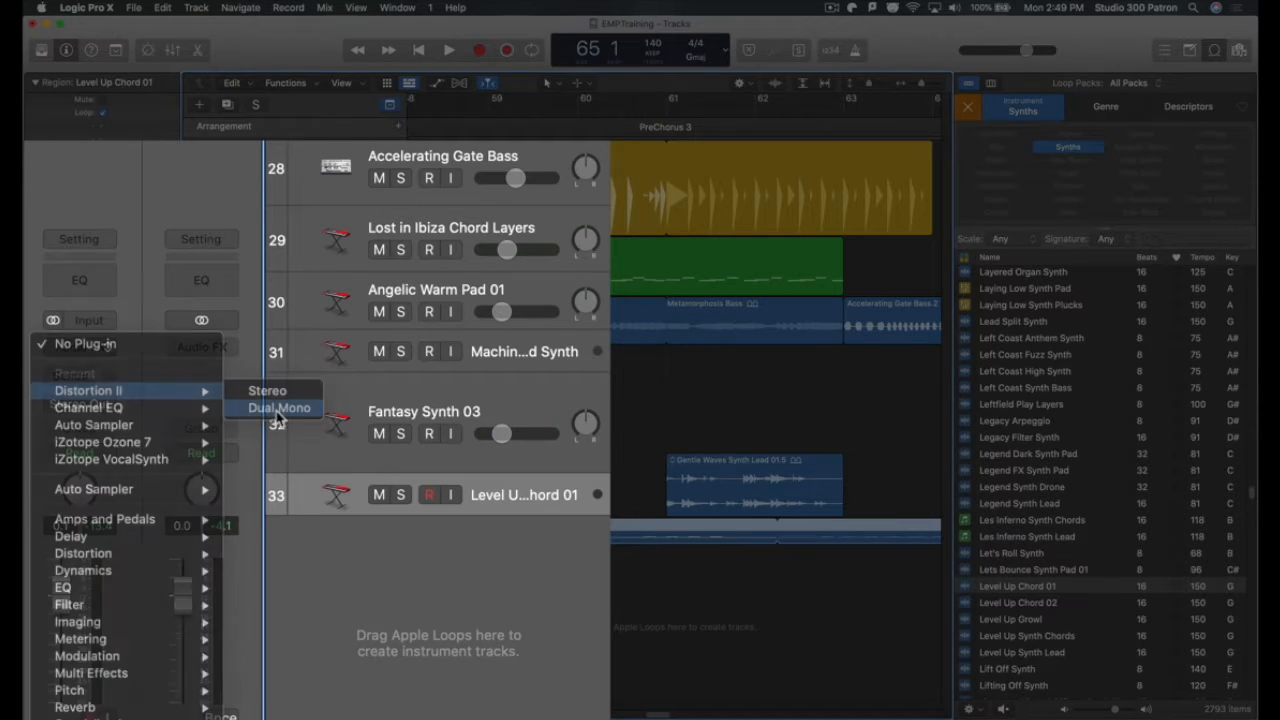
pyautogui.click(278, 408)
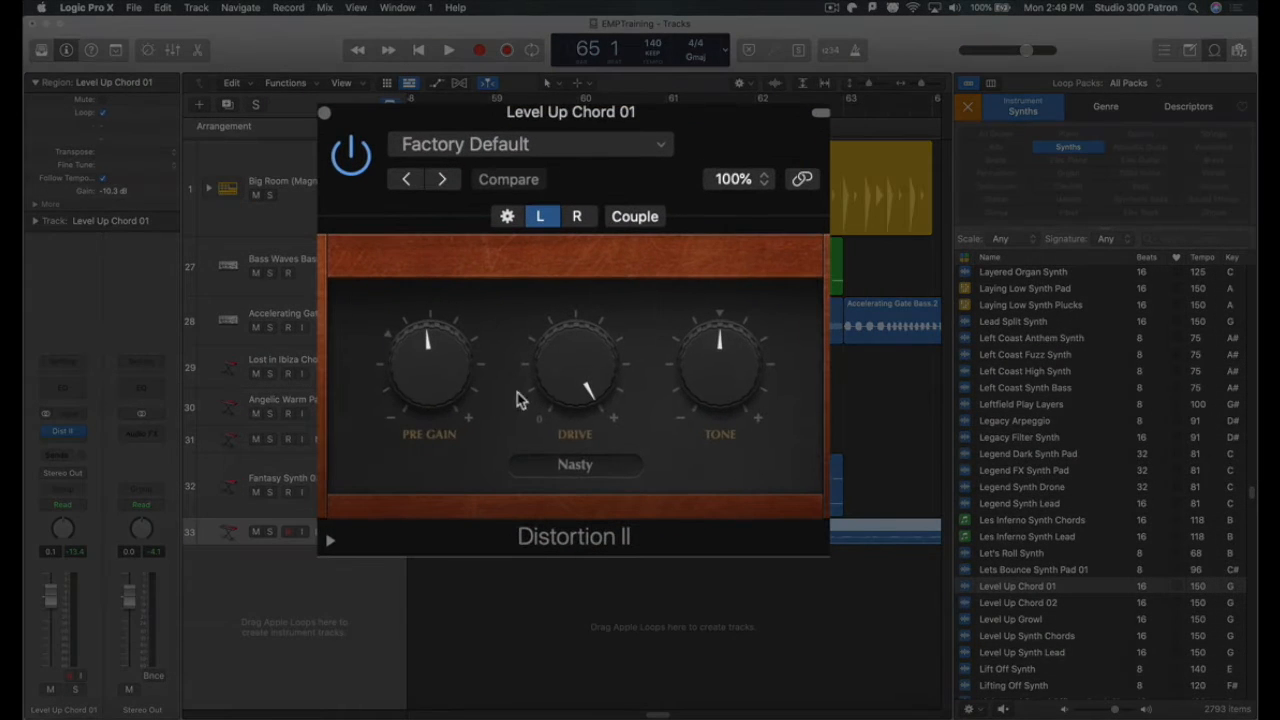
# Step: Set the Distortion II pre gain to 8.0 dB and its type to Bity for the Level Up Chord 01 track's left channel
pyautogui.moveTo(472, 387); pyautogui.dragTo(476, 344)
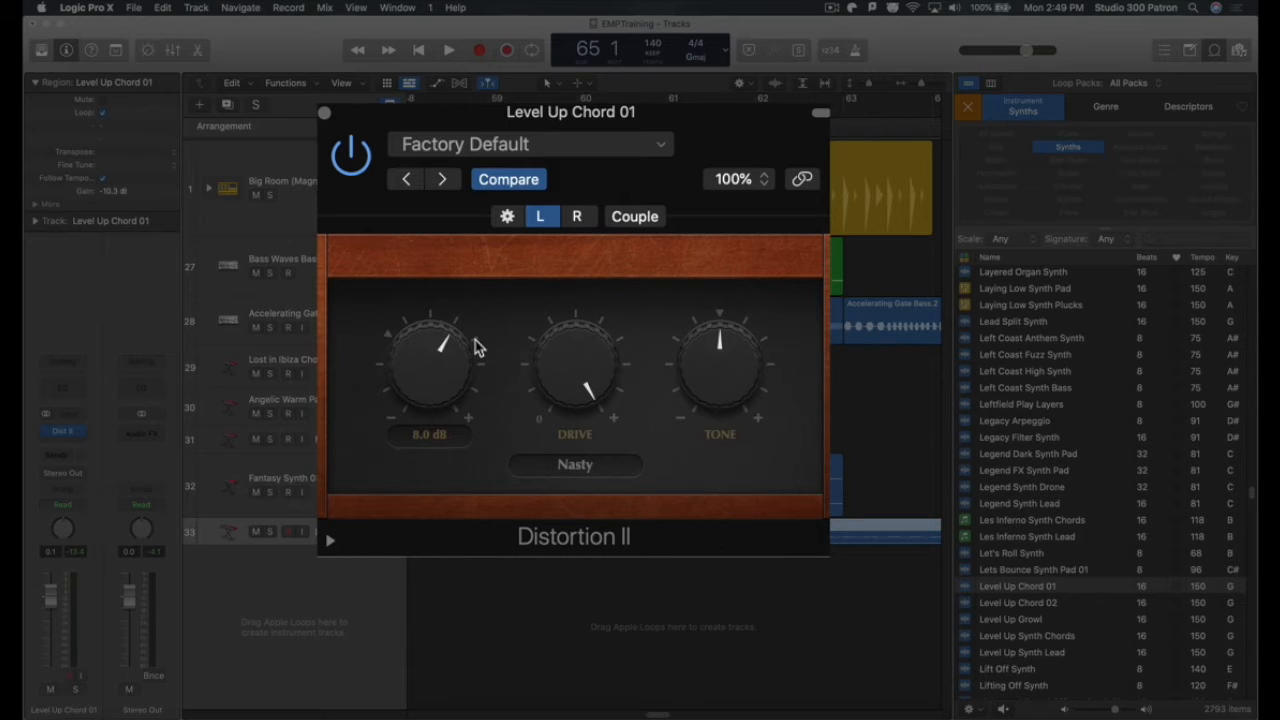
pyautogui.moveTo(526, 394)
pyautogui.click(597, 476)
pyautogui.click(592, 445)
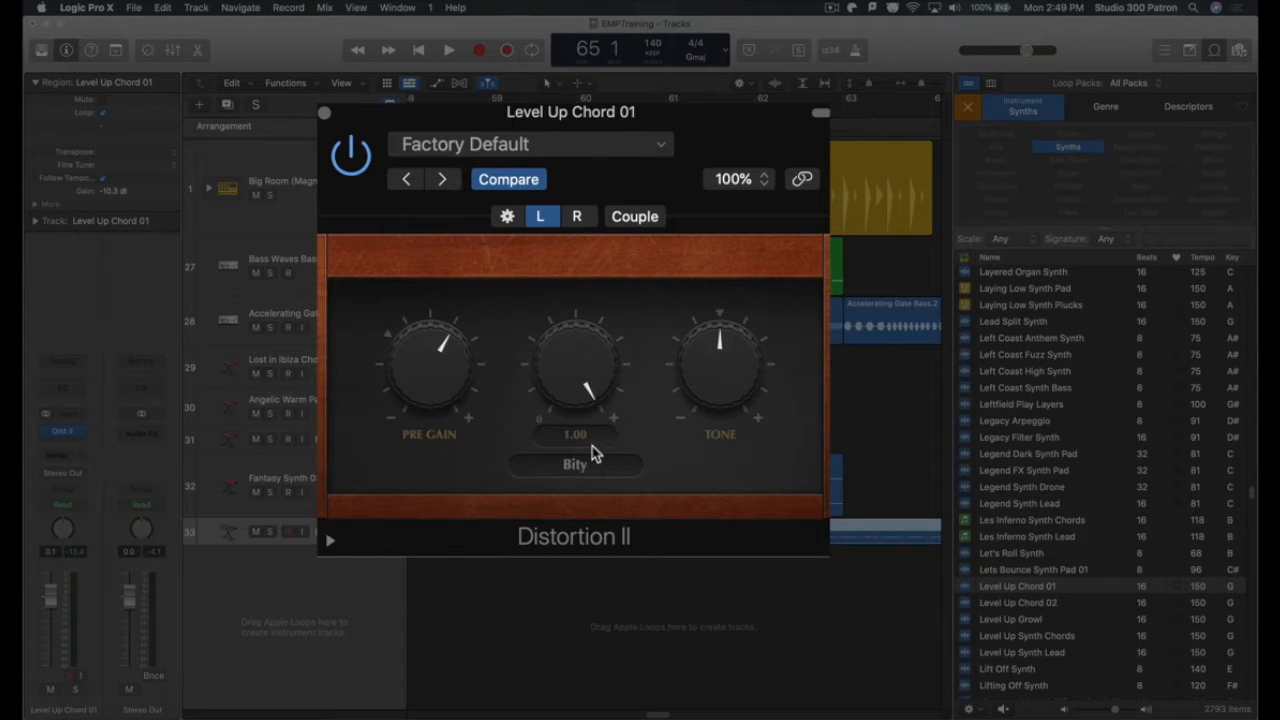
# Step: For the Distortion II right channel, raise the pre gain, set the tone to 5.25 dB and choose the Growl type
pyautogui.click(577, 220)
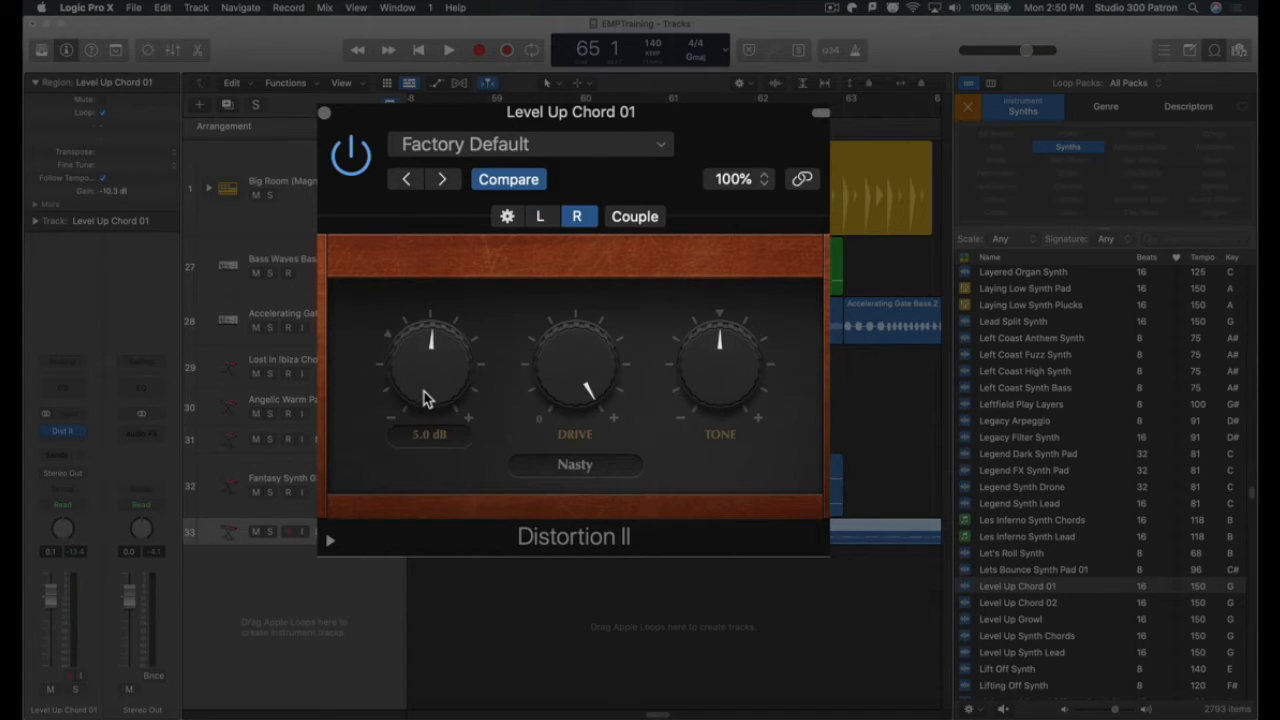
pyautogui.moveTo(423, 394); pyautogui.dragTo(408, 346)
pyautogui.moveTo(709, 366); pyautogui.dragTo(688, 273)
pyautogui.moveTo(711, 375); pyautogui.dragTo(711, 378)
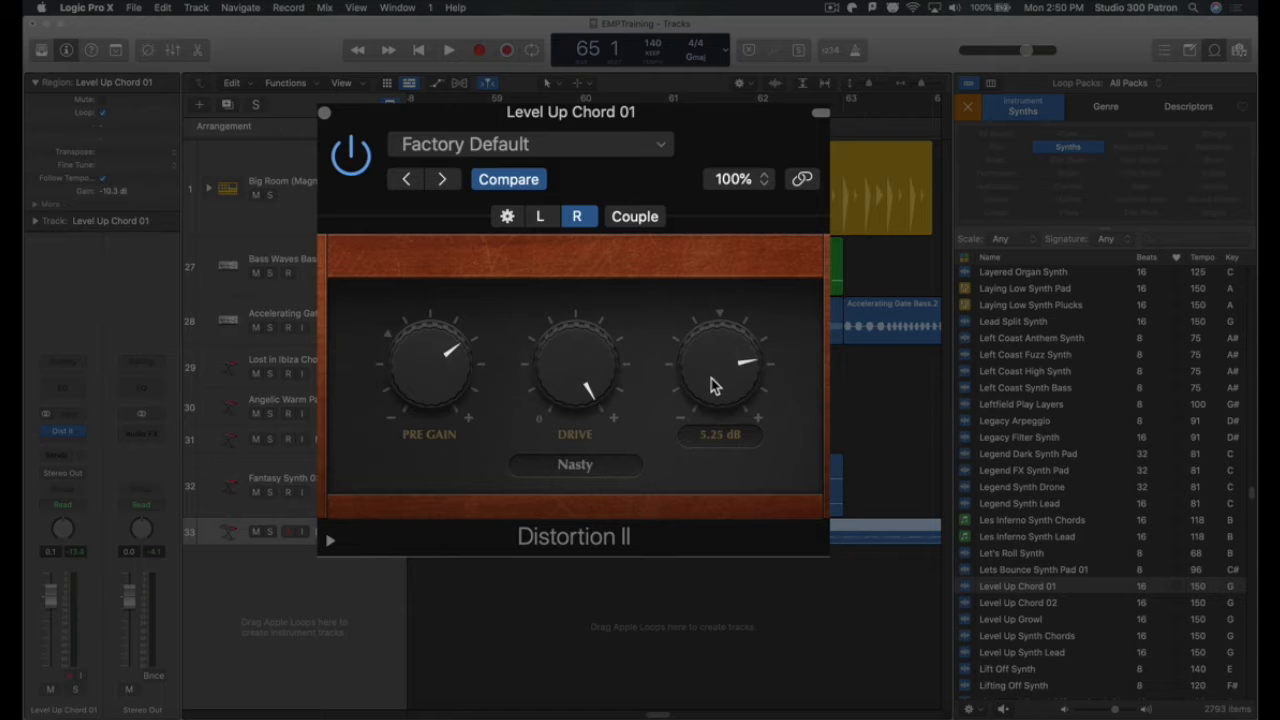
pyautogui.click(588, 465)
pyautogui.click(589, 421)
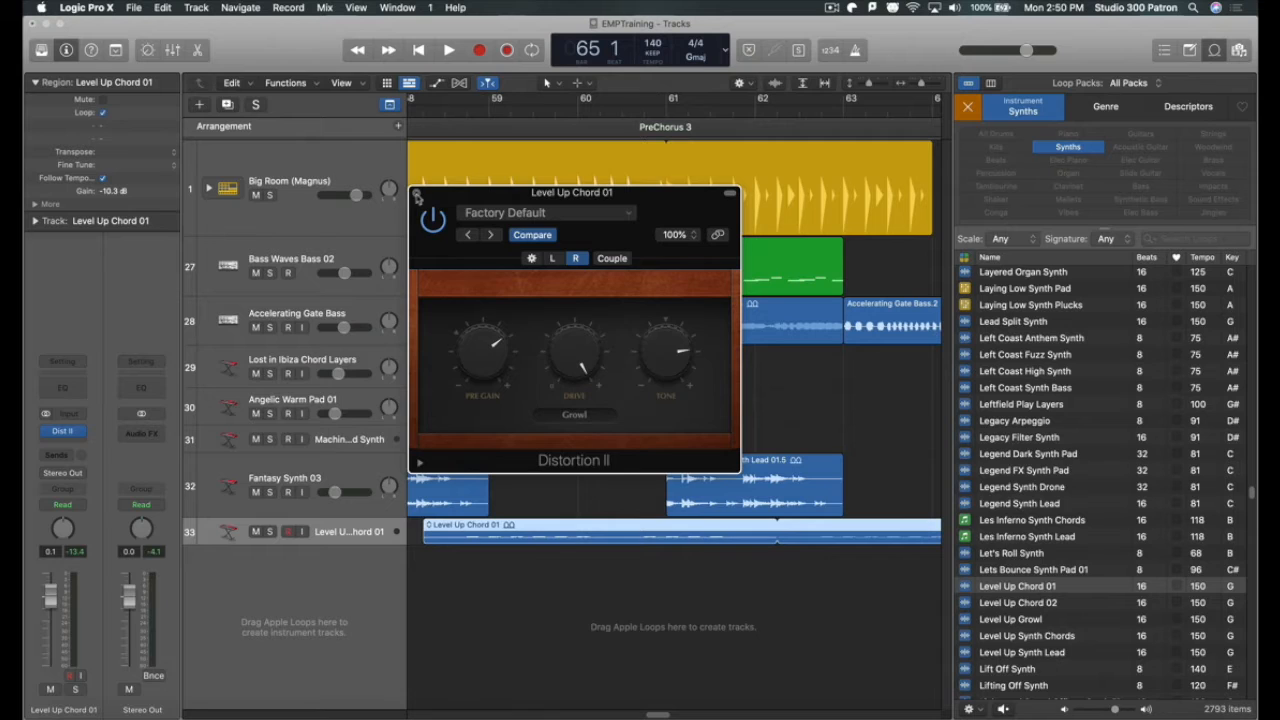
pyautogui.click(417, 196)
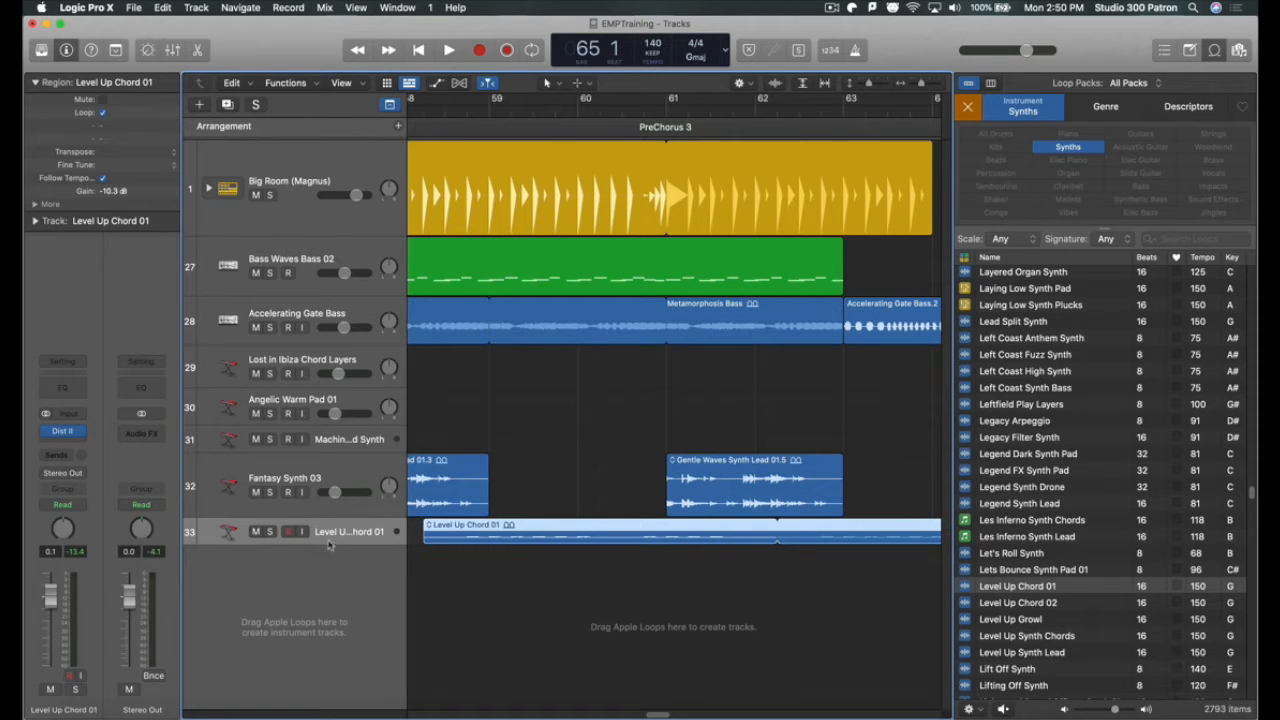
# Step: Enlarge the Level Up Chord 01 track and lower its volume to -10.4 dB while playing PreChorus 3 into the Chorus
pyautogui.moveTo(329, 543); pyautogui.dragTo(331, 605)
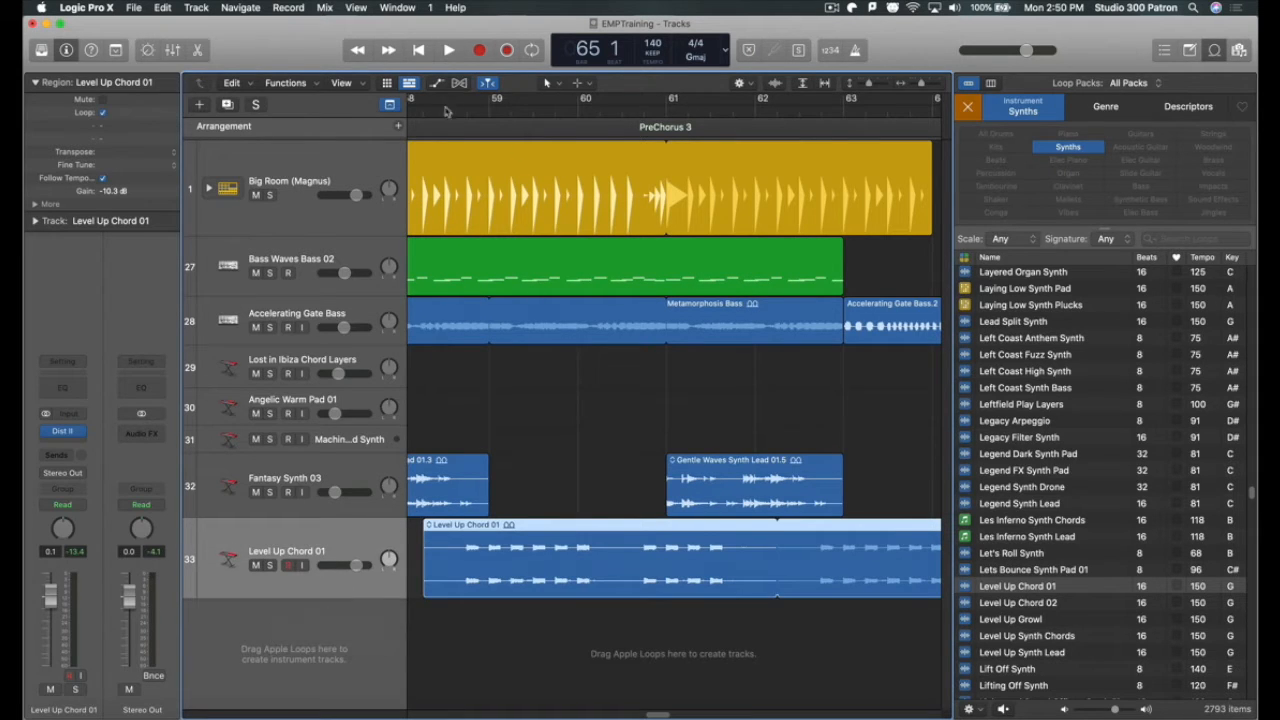
pyautogui.click(446, 111)
pyautogui.press('space')
pyautogui.moveTo(356, 566); pyautogui.dragTo(340, 566)
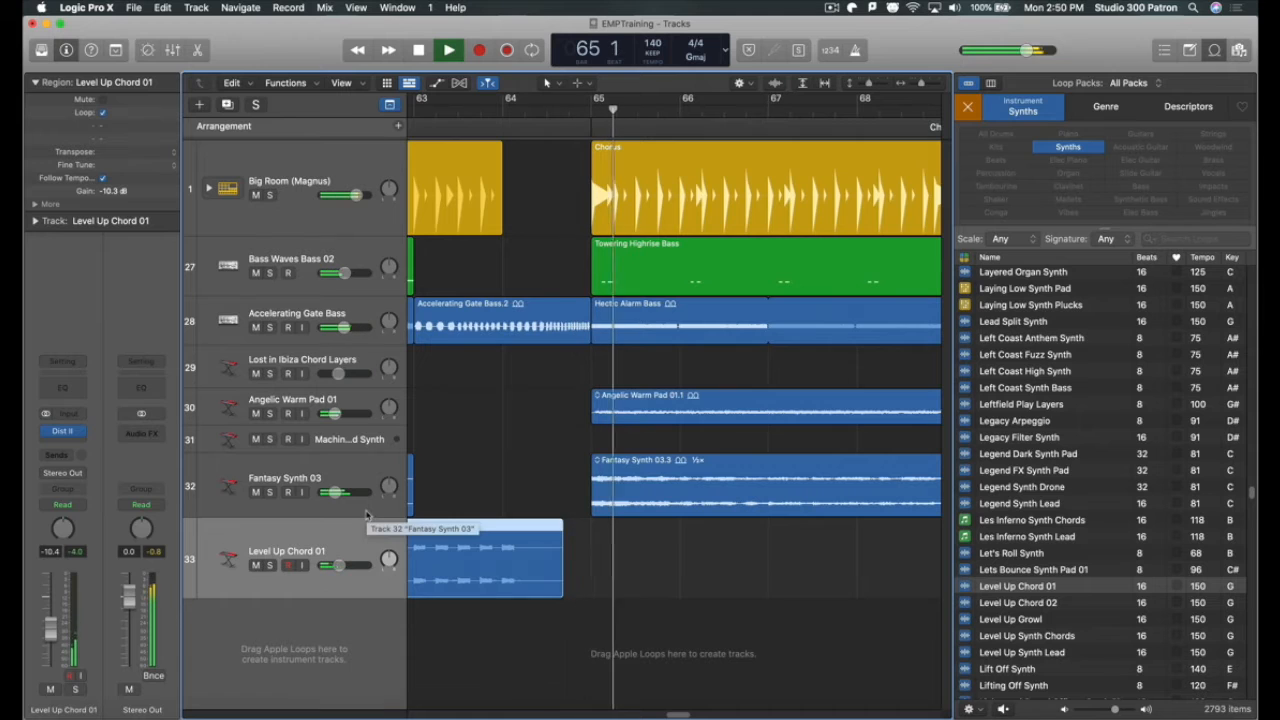
pyautogui.press('space')
# Step: Place the Lost in Ibiza Synth Lead 02 loop on the Fantasy Synth 03 track at bar 9, filling the second half of Verse 1
pyautogui.scroll(1, 504, 473)
pyautogui.scroll(-8, 504, 471)
pyautogui.scroll(-8, 508, 414)
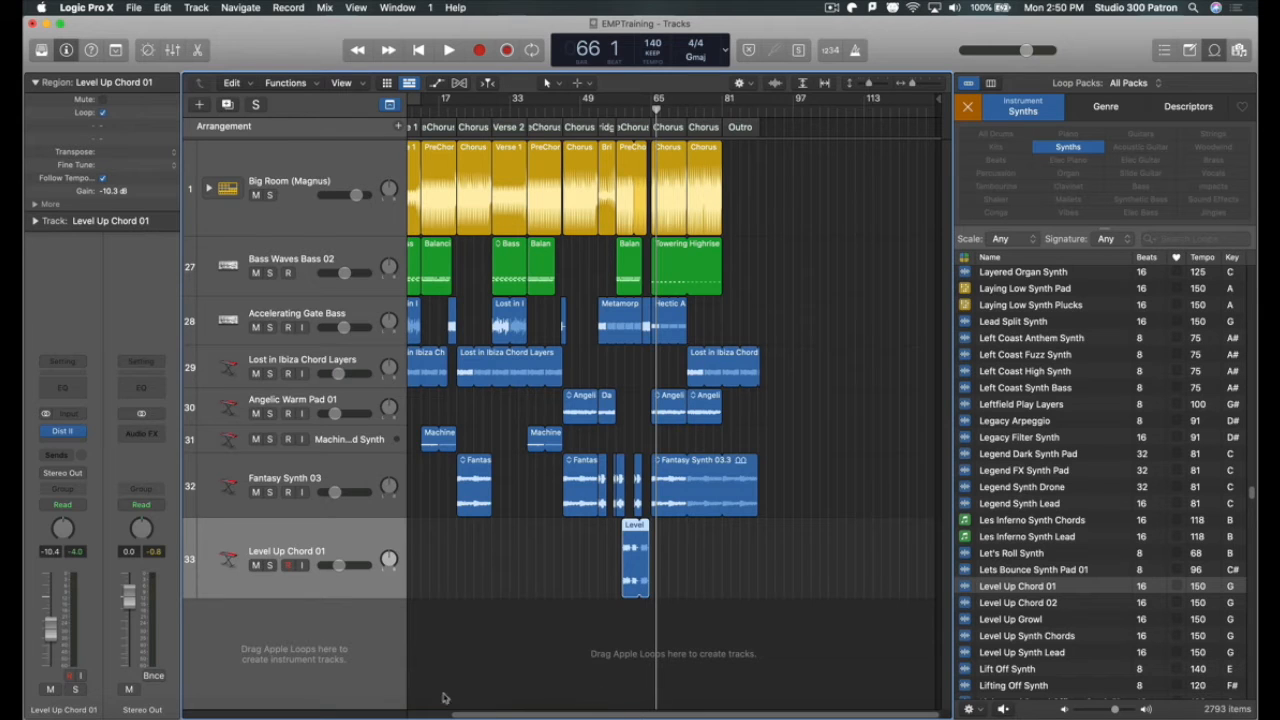
pyautogui.moveTo(456, 715); pyautogui.dragTo(255, 714)
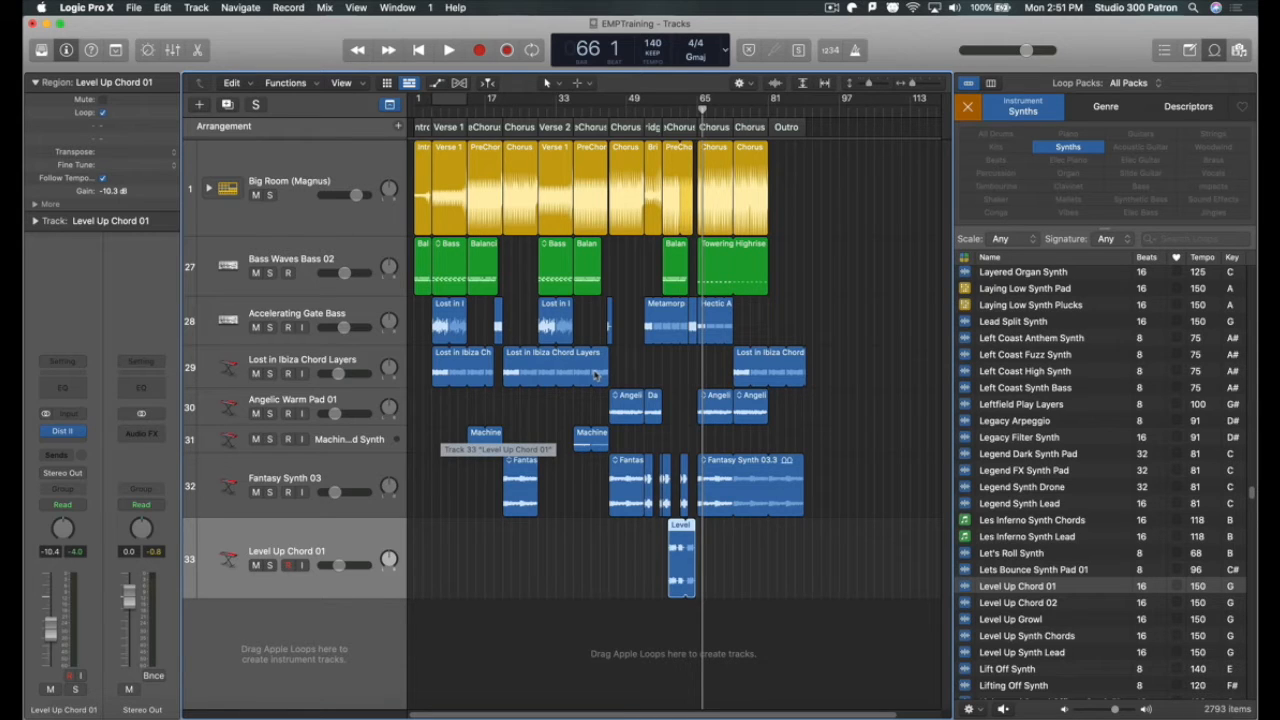
pyautogui.moveTo(450, 112); pyautogui.dragTo(432, 112)
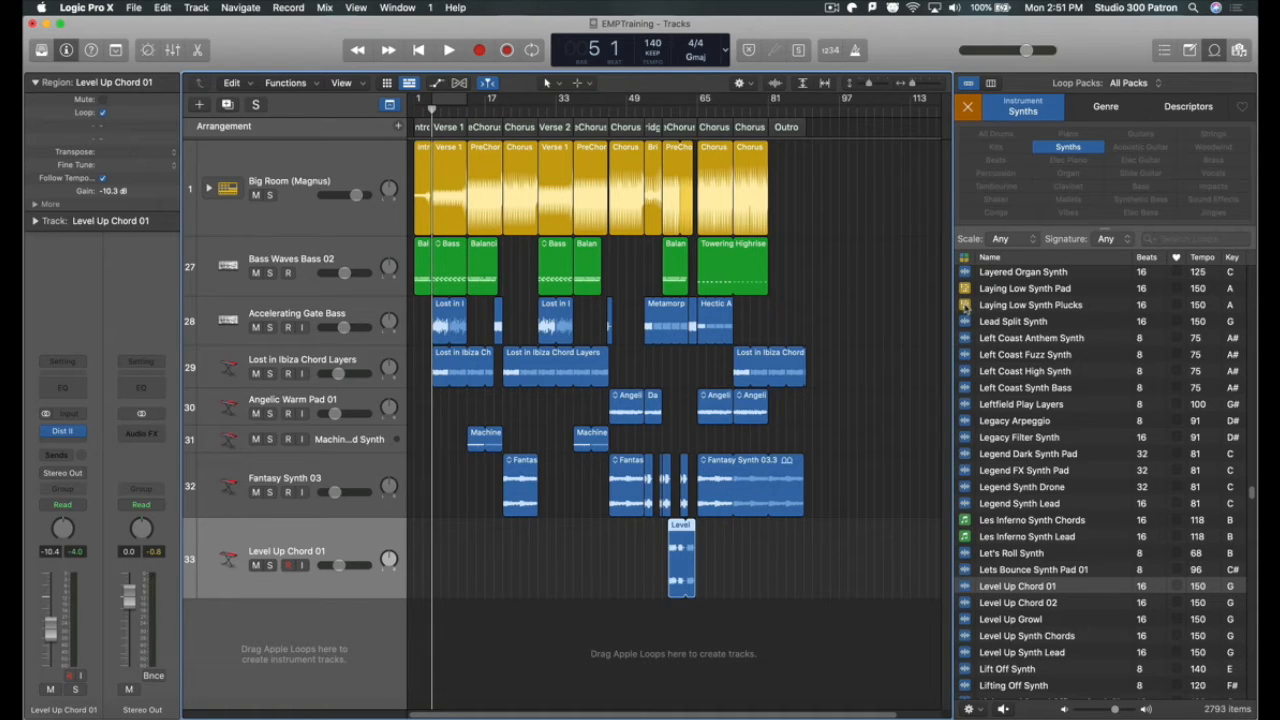
pyautogui.scroll(-10, 1095, 476)
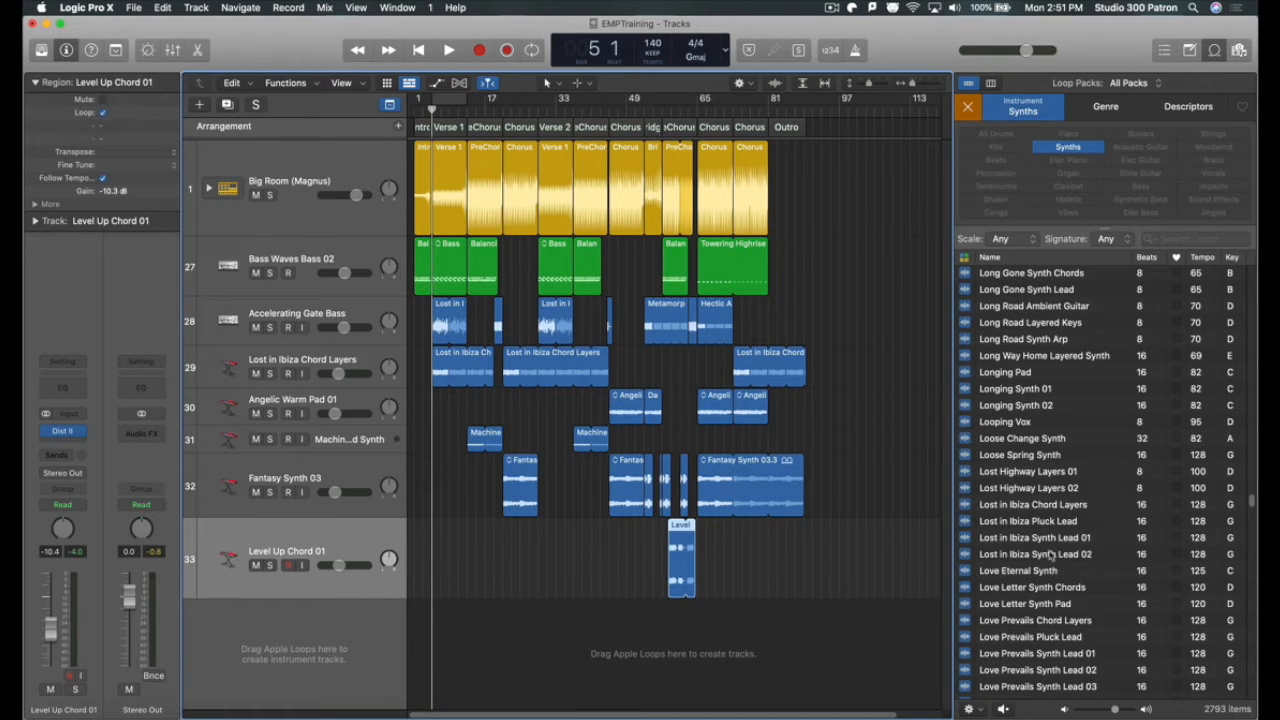
pyautogui.moveTo(1052, 556); pyautogui.dragTo(450, 505)
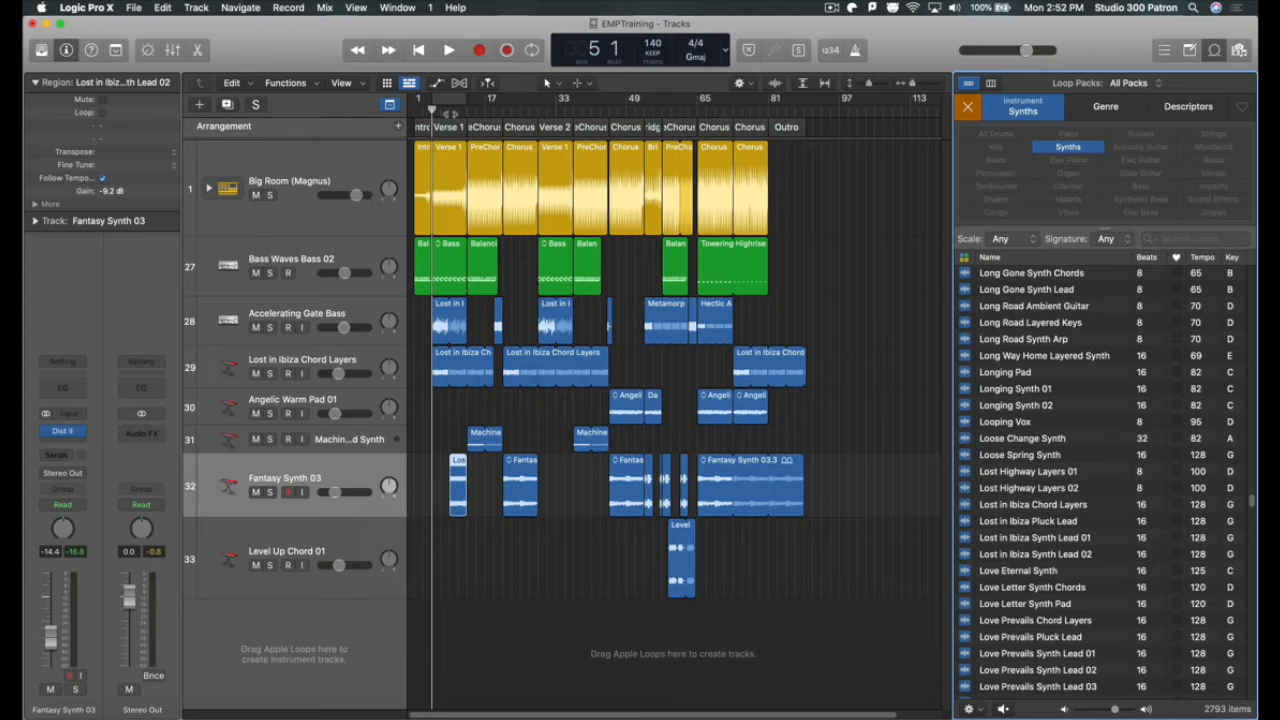
# Step: Play Verse 1 from bar 5 and copy the Lost in Ibiza Synth Lead 02 region to the second half of Verse 2
pyautogui.press('space')
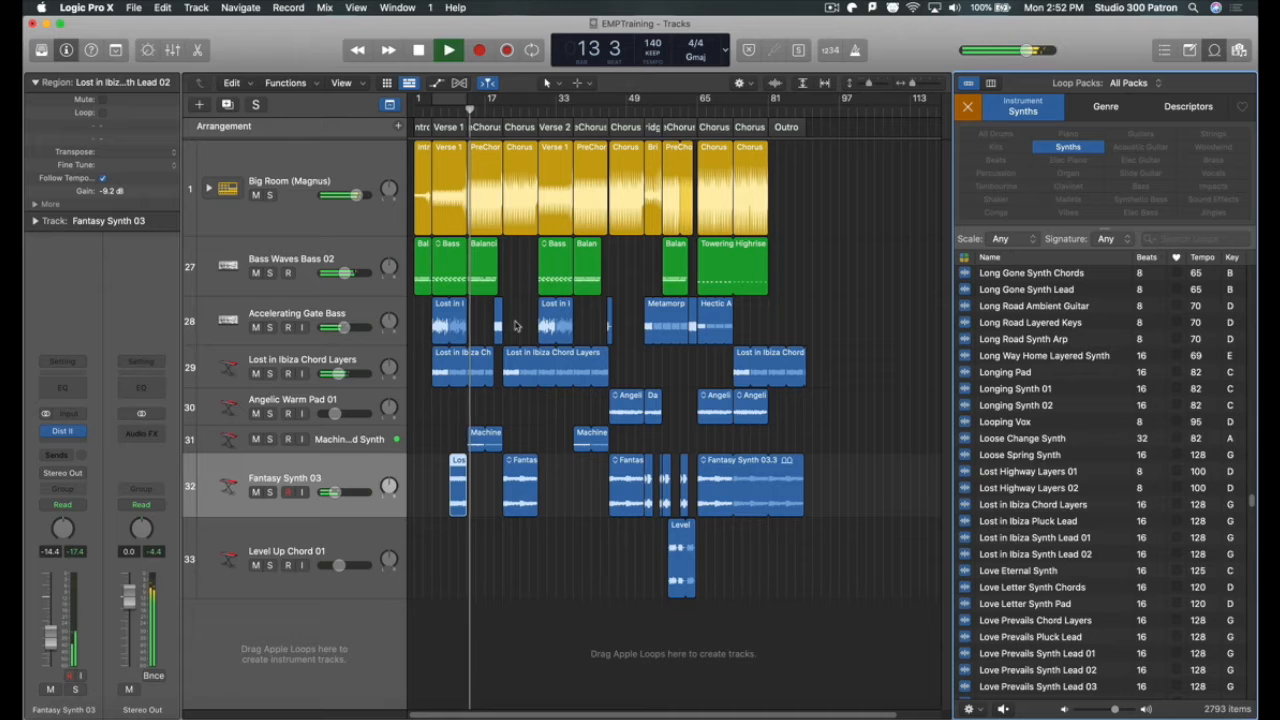
pyautogui.press('space')
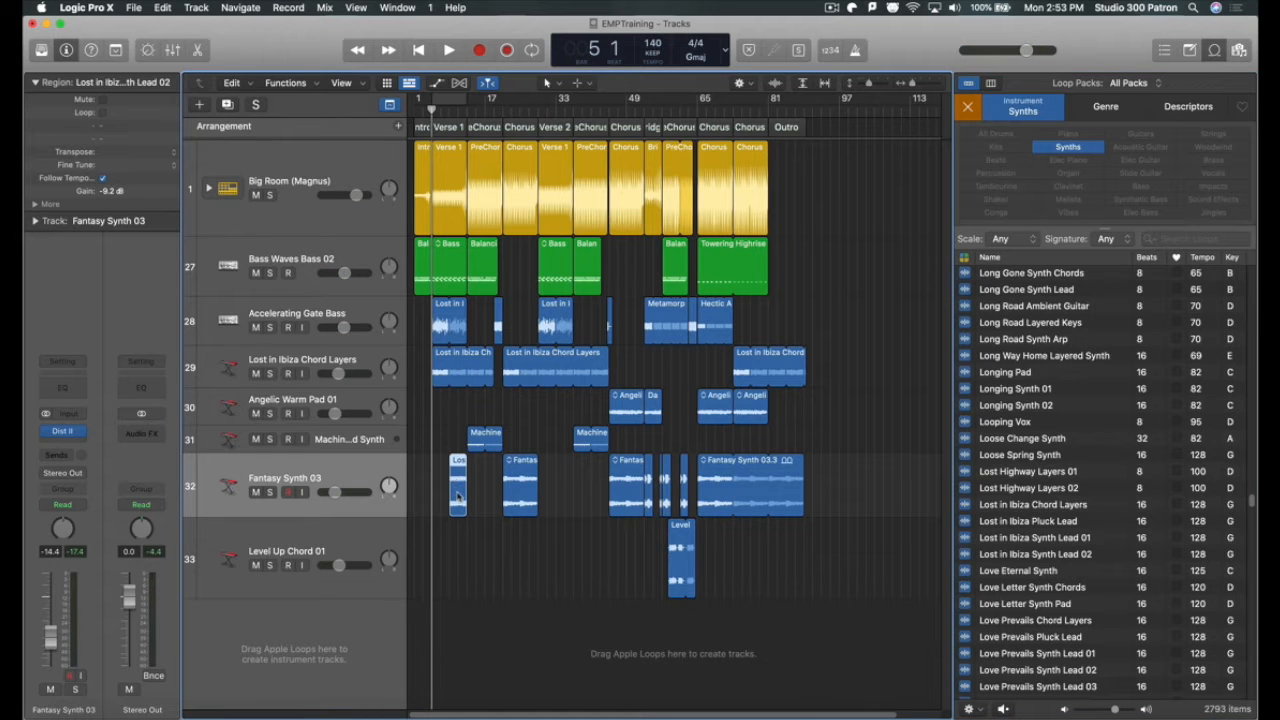
pyautogui.moveTo(457, 495); pyautogui.dragTo(565, 500)
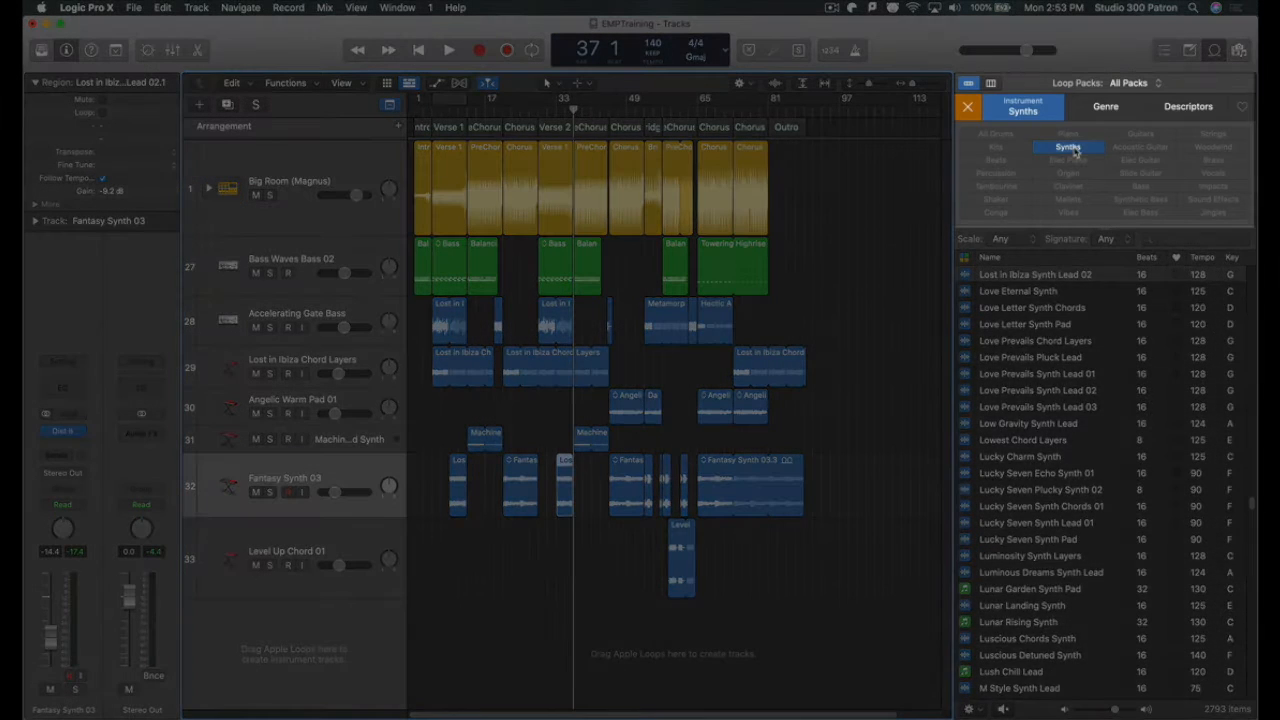
# Step: Filter the loops to Elec Piano instead of Synths and place Star Power Low Electronic Piano on a new track at bar 37
pyautogui.click(1070, 147)
pyautogui.click(1070, 160)
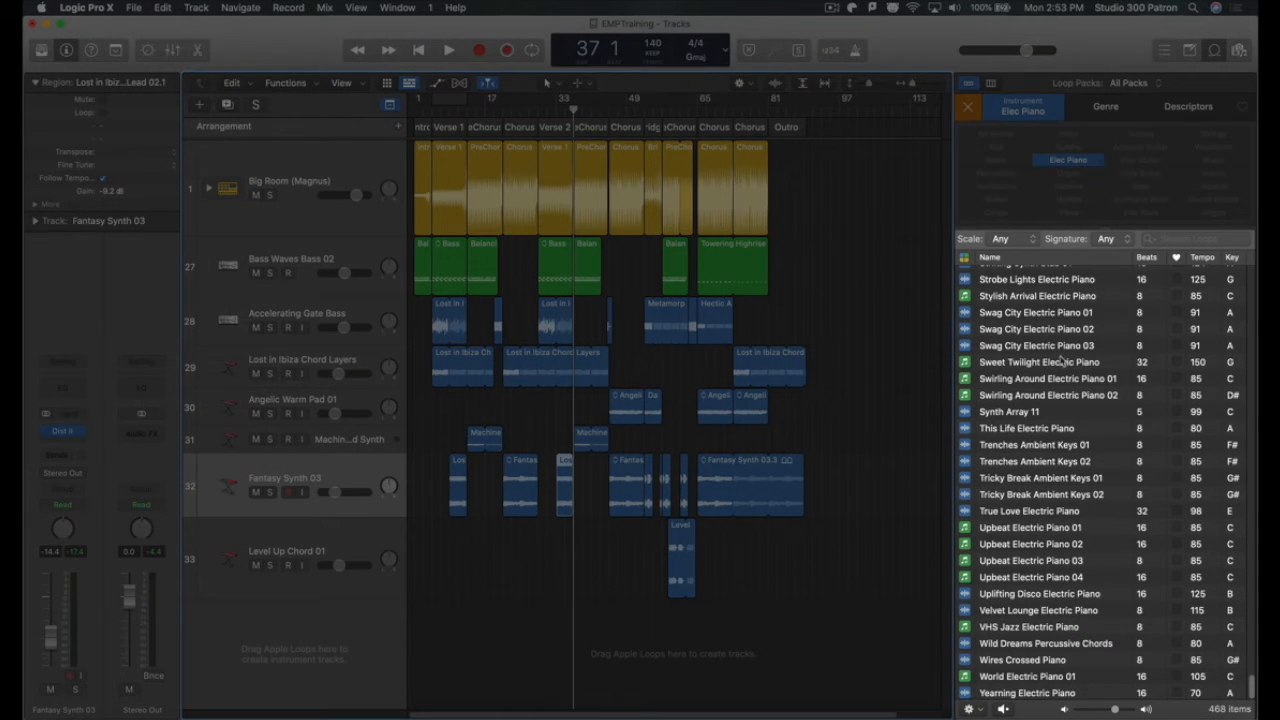
pyautogui.scroll(5, 1062, 352)
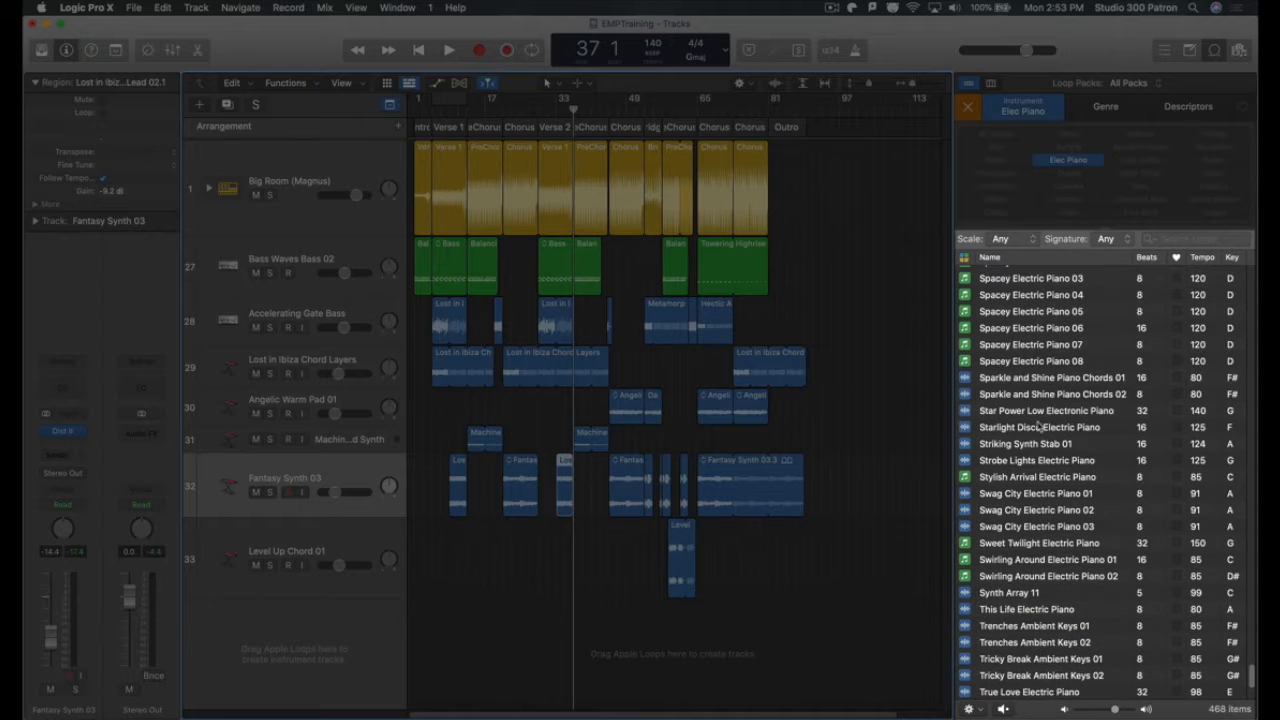
pyautogui.moveTo(1040, 411); pyautogui.dragTo(574, 648)
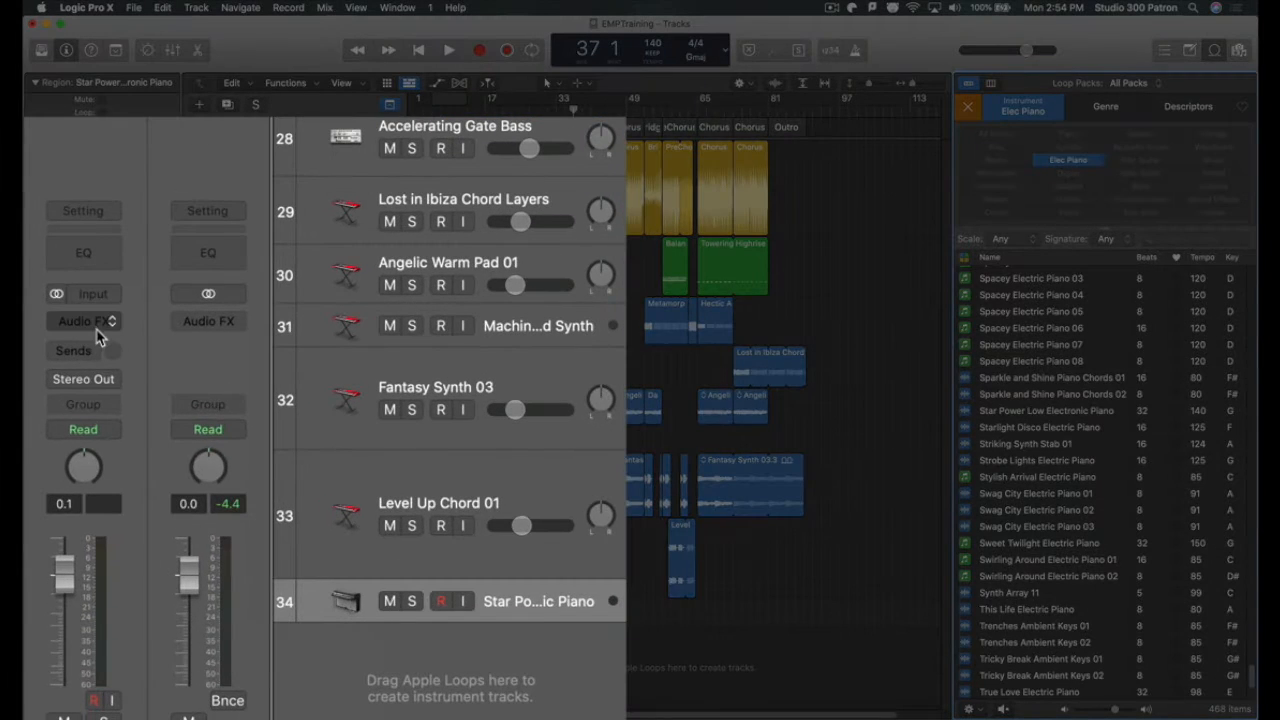
# Step: Insert a Dual Mono Distortion effect on the Star Power Low Electronic Piano track
pyautogui.click(97, 334)
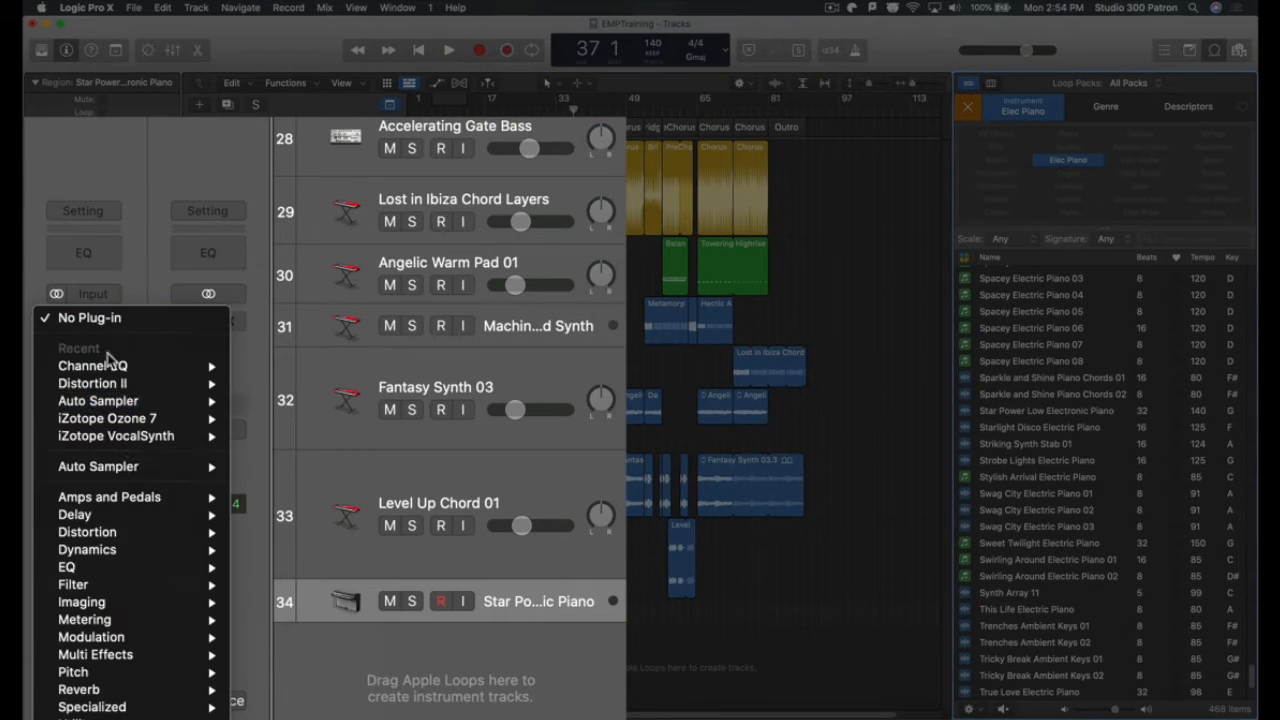
pyautogui.moveTo(139, 540)
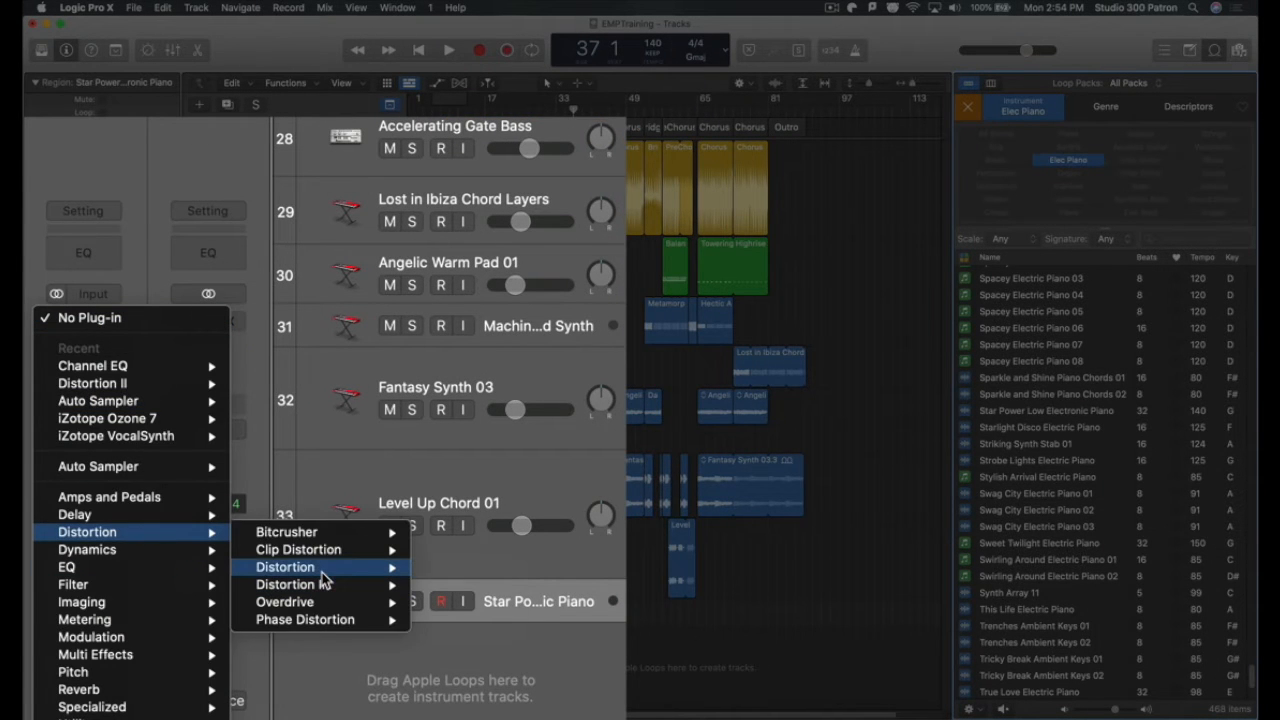
pyautogui.moveTo(322, 570)
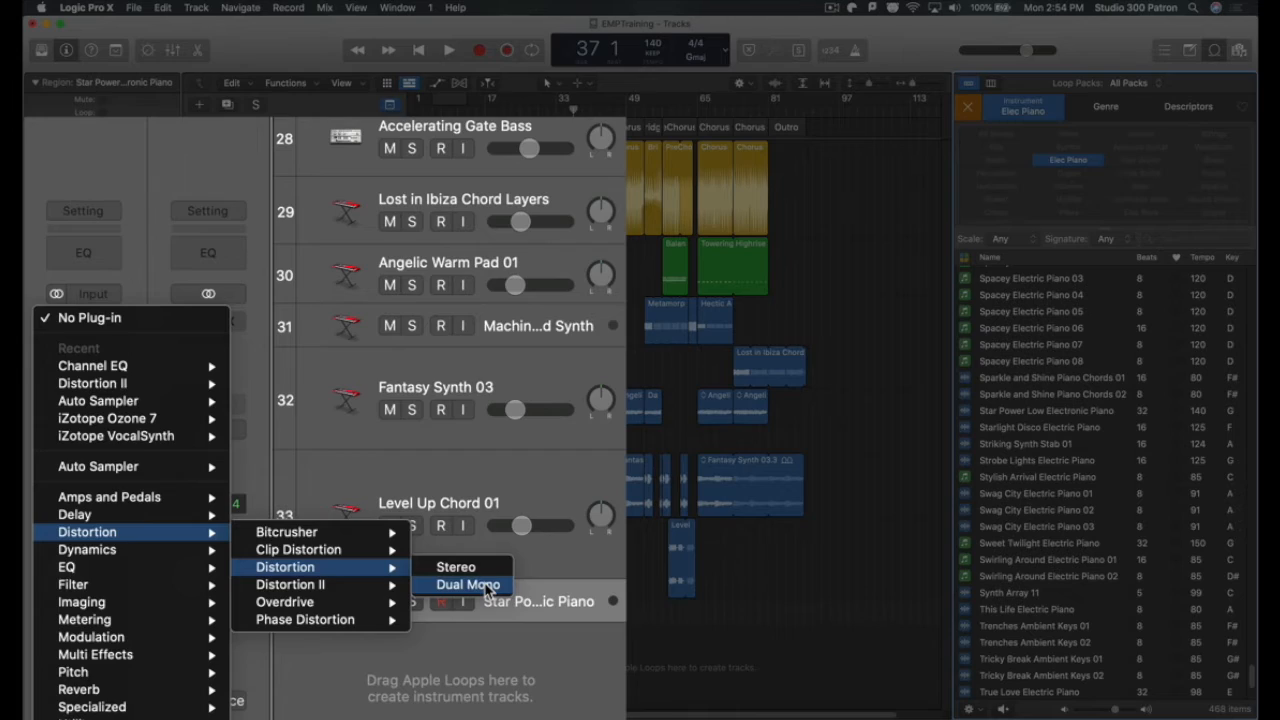
pyautogui.click(487, 590)
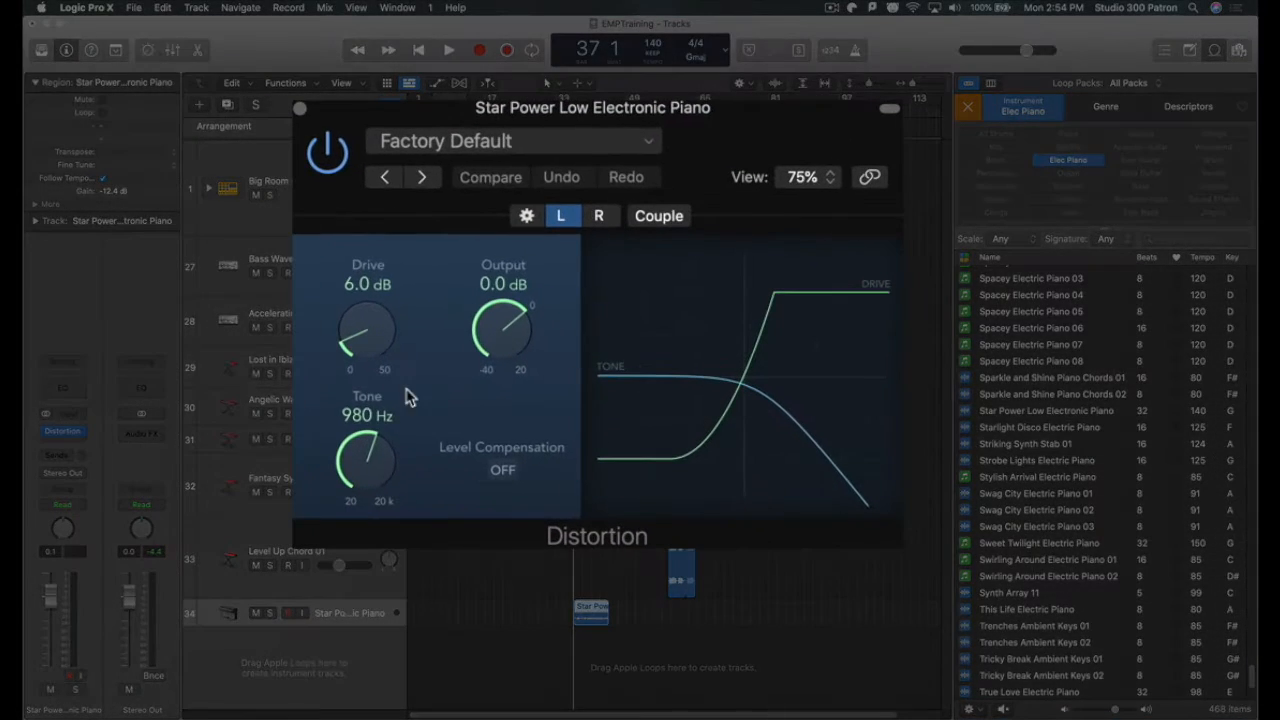
# Step: Set the Distortion's left channel to 17.0 dB drive, -8.0 dB output and 490 Hz tone
pyautogui.moveTo(350, 338); pyautogui.dragTo(350, 272)
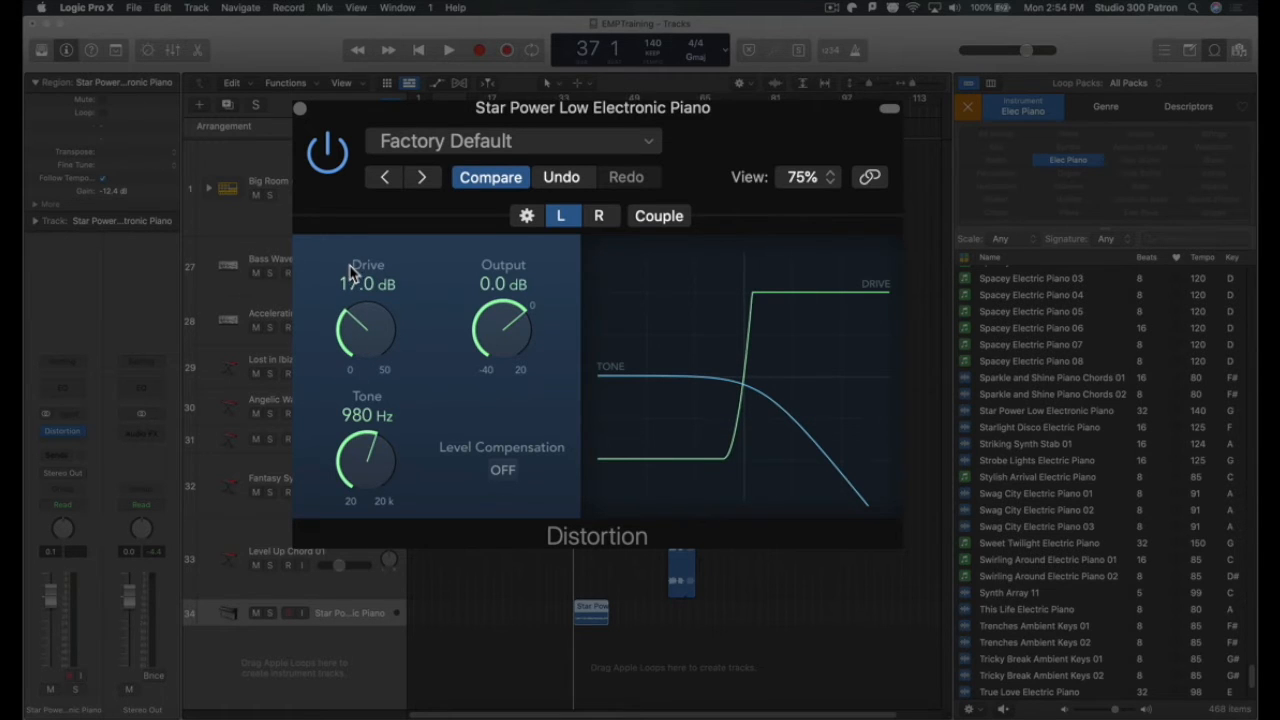
pyautogui.moveTo(501, 322); pyautogui.dragTo(498, 374)
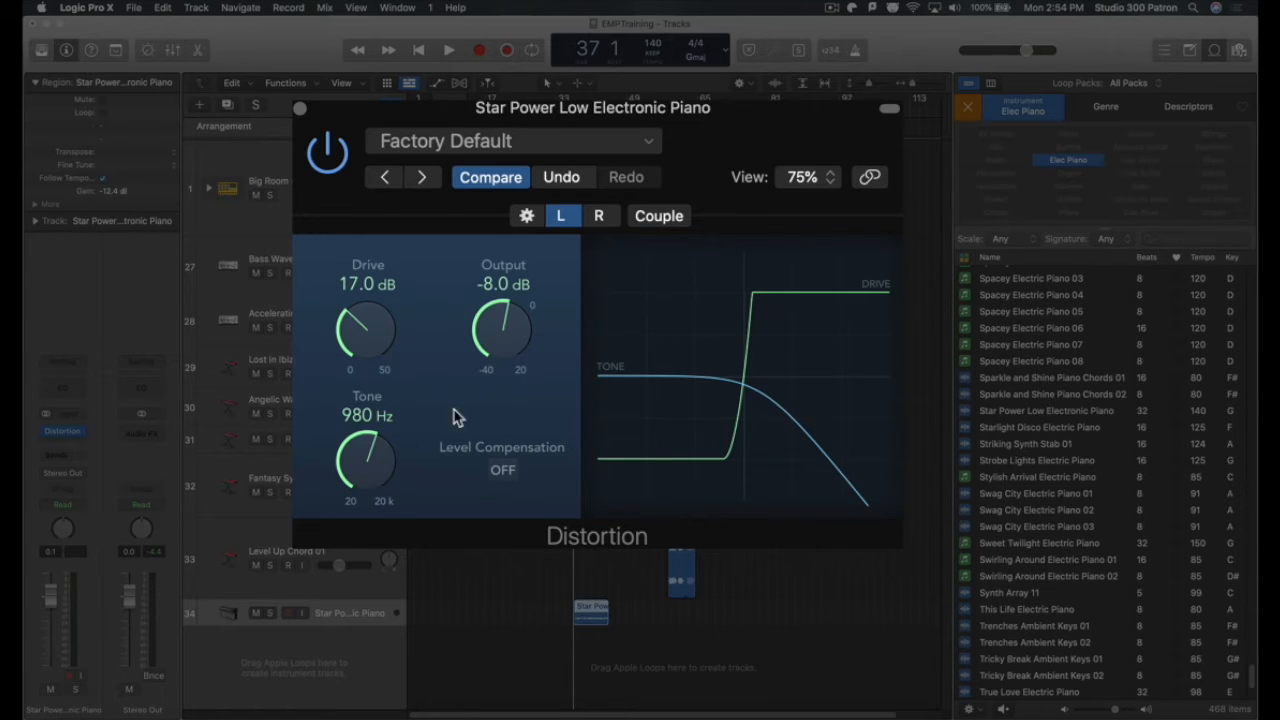
pyautogui.doubleClick(361, 418)
pyautogui.write('490')
pyautogui.press('Return')
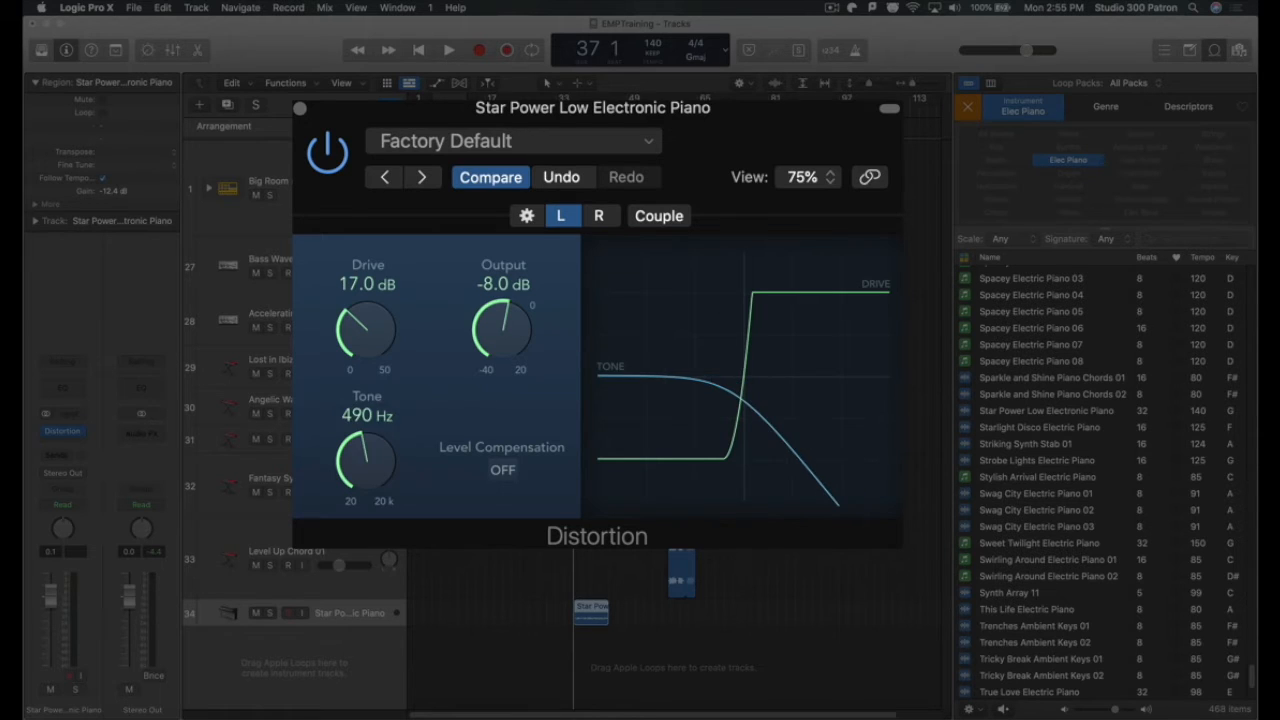
# Step: Set the Distortion's right channel to 14.5 dB drive and -8.0 dB output
pyautogui.click(604, 224)
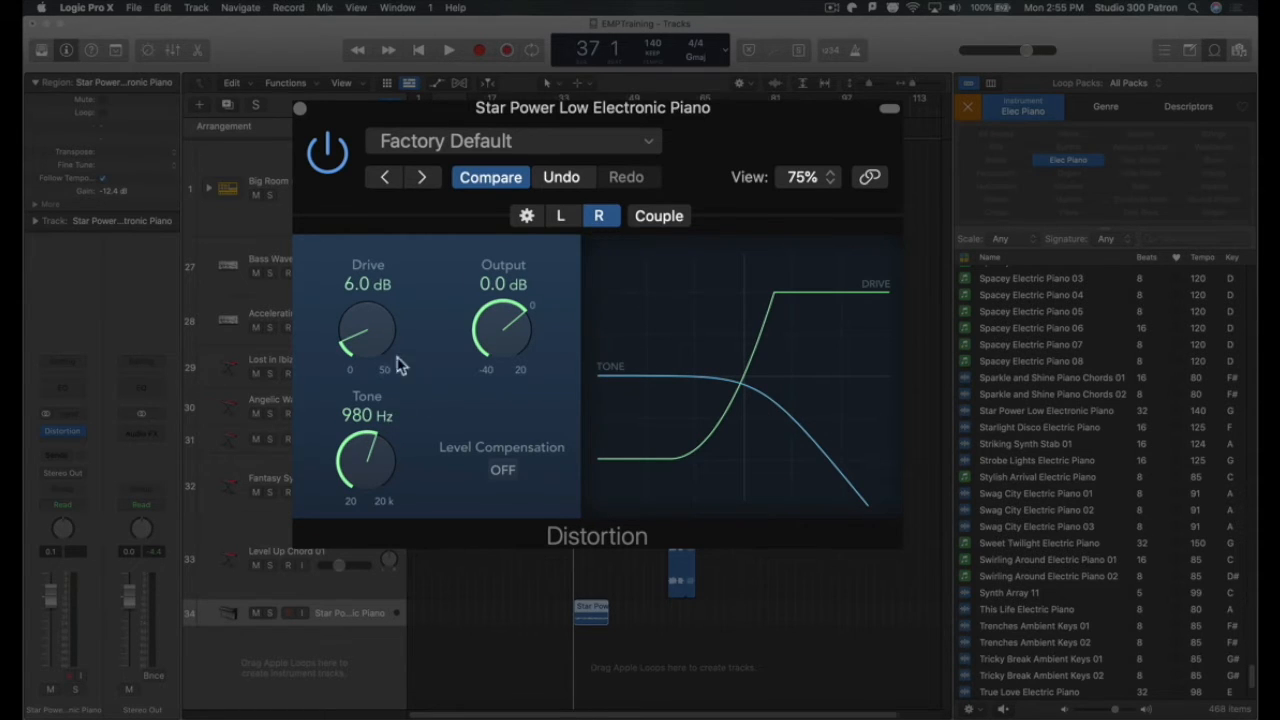
pyautogui.moveTo(358, 330); pyautogui.dragTo(351, 290)
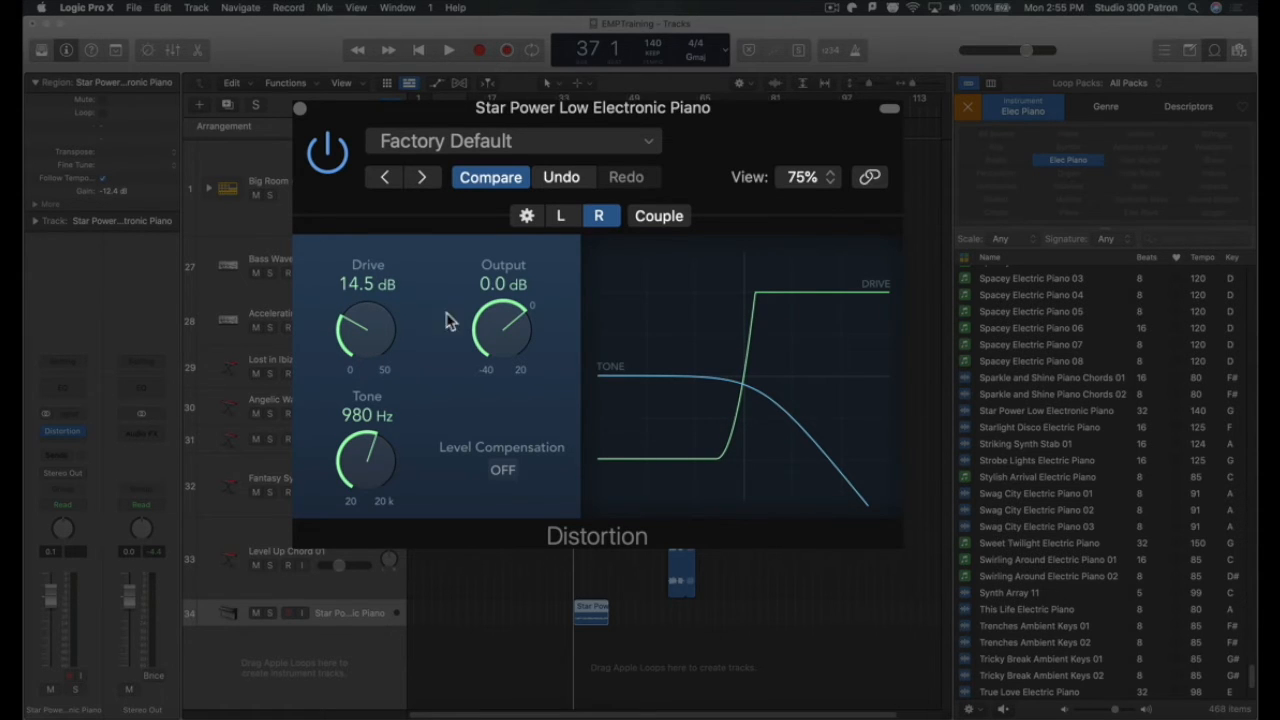
pyautogui.moveTo(494, 331); pyautogui.dragTo(497, 380)
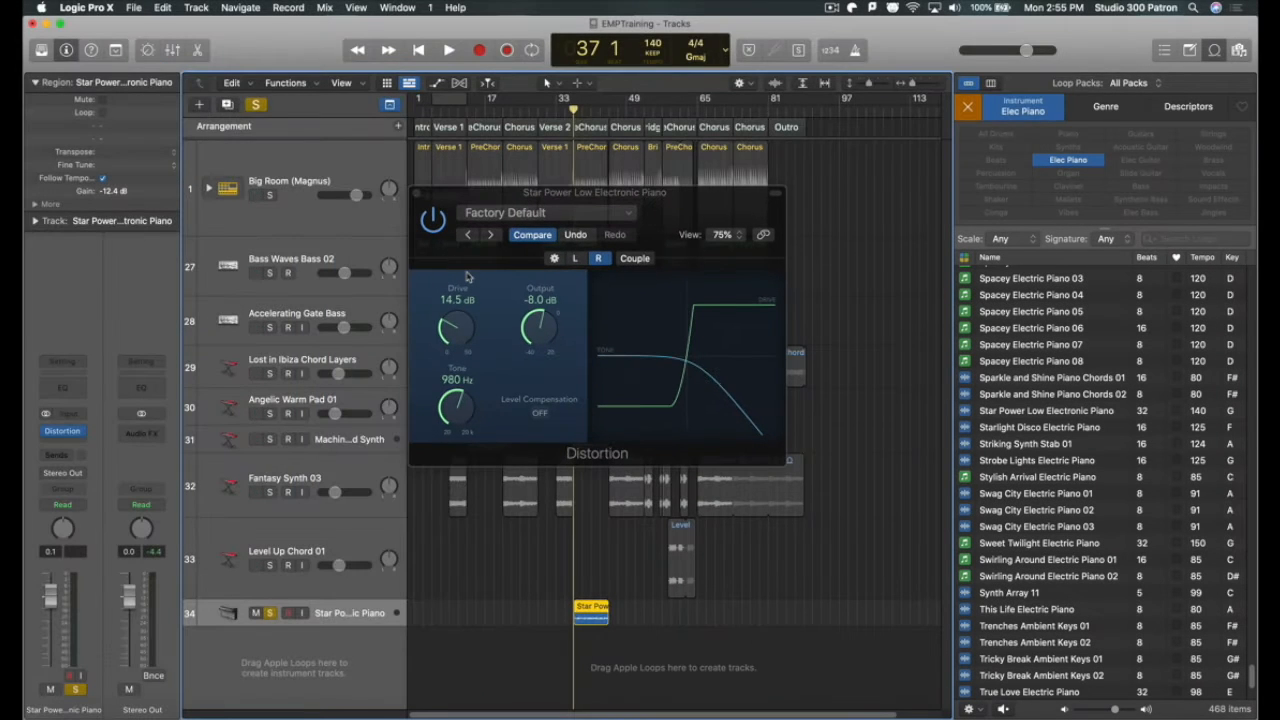
# Step: Play the soloed electric piano from bar 37, bypass its Distortion effect to compare, and close the effect window
pyautogui.press('space')
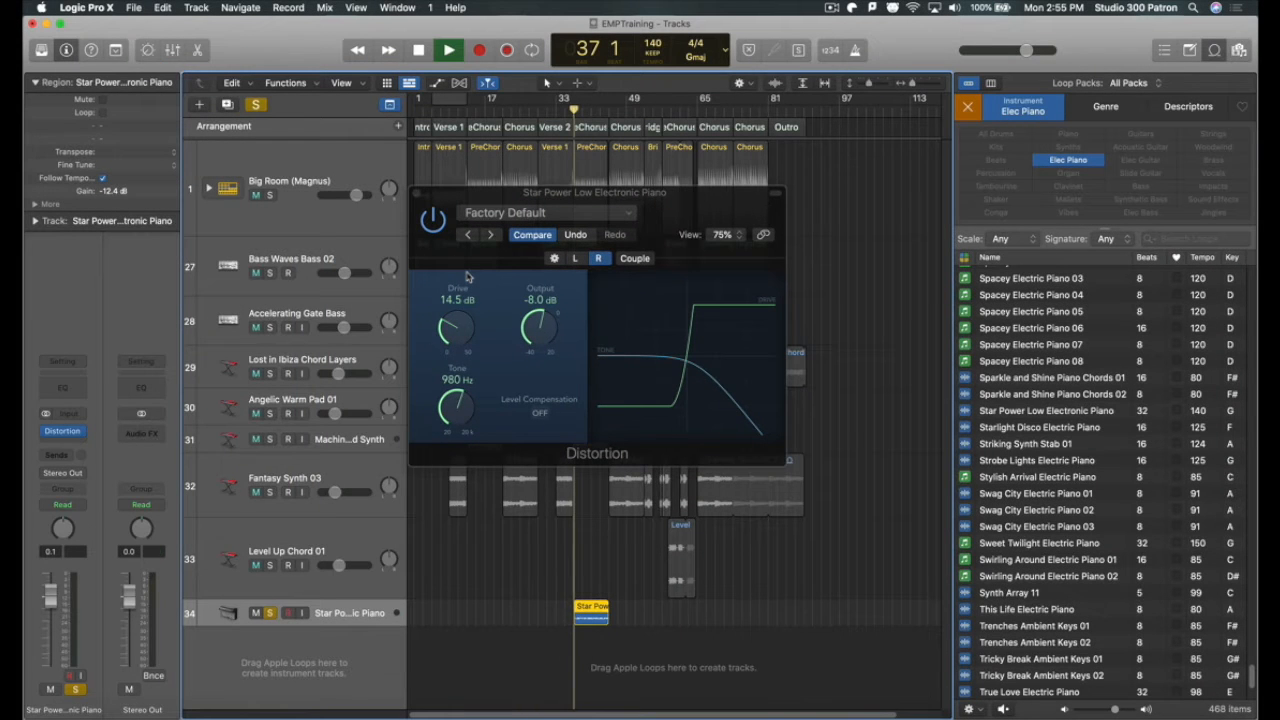
pyautogui.click(432, 217)
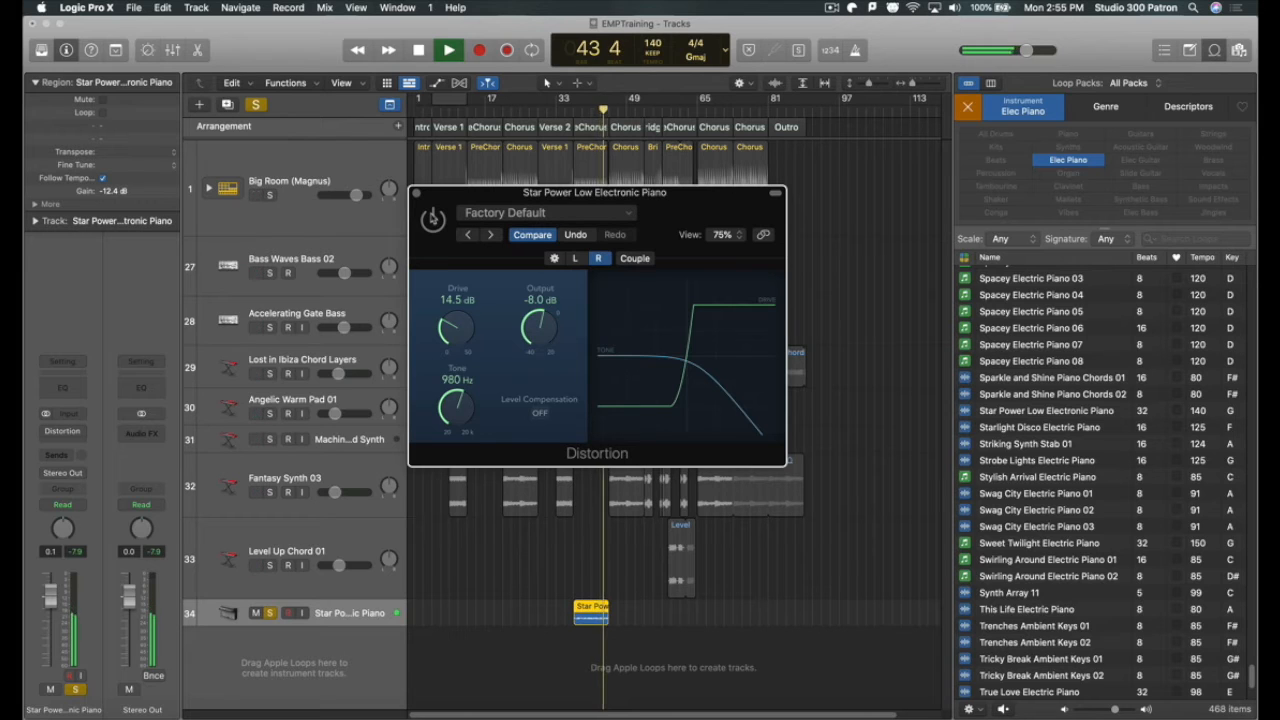
pyautogui.press('space')
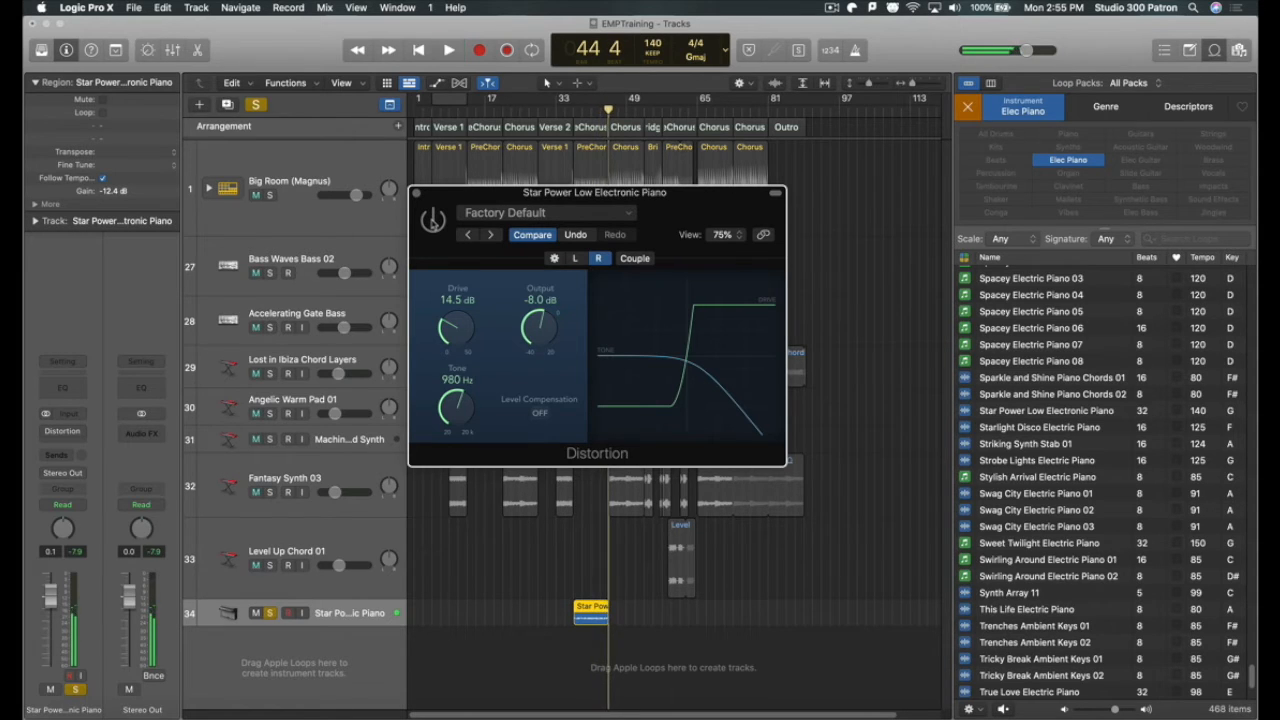
pyautogui.click(416, 192)
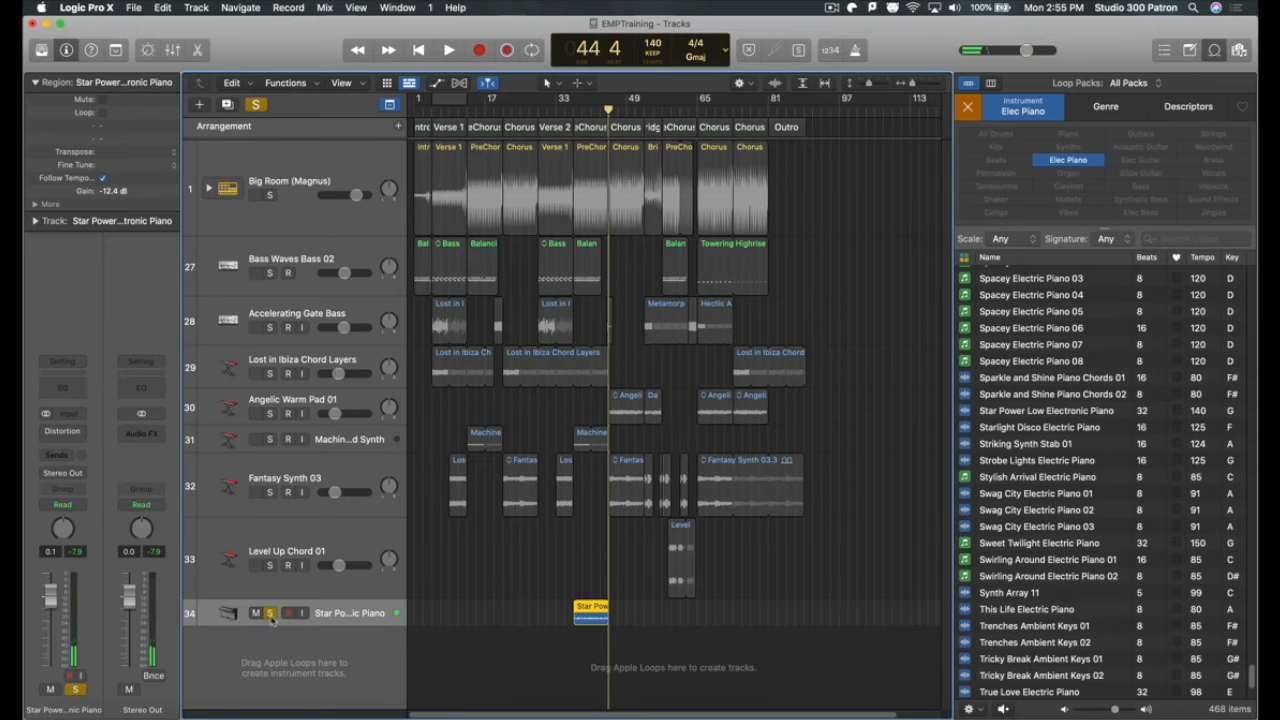
# Step: Unsolo and enlarge the Star Power Low Electronic Piano track, and set its volume to -2.2 dB while playing from bar 37
pyautogui.click(269, 613)
pyautogui.moveTo(349, 630); pyautogui.dragTo(361, 677)
pyautogui.moveTo(608, 110); pyautogui.dragTo(573, 112)
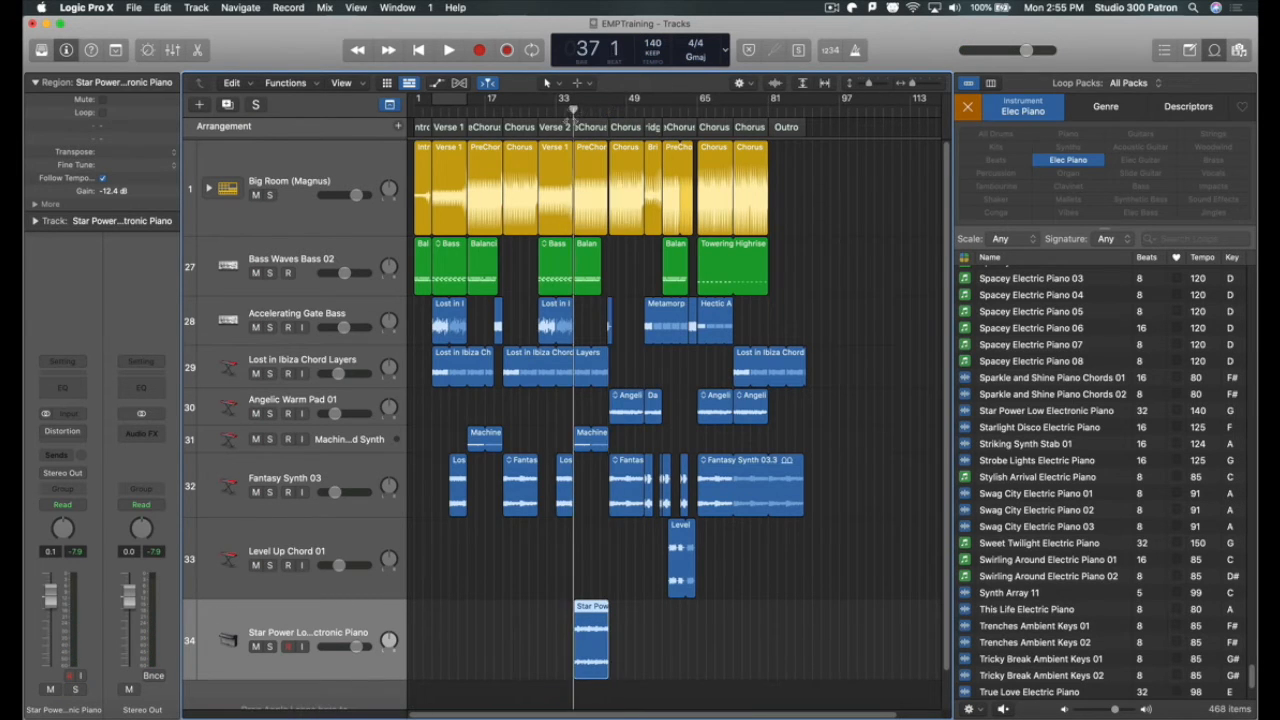
pyautogui.press('space')
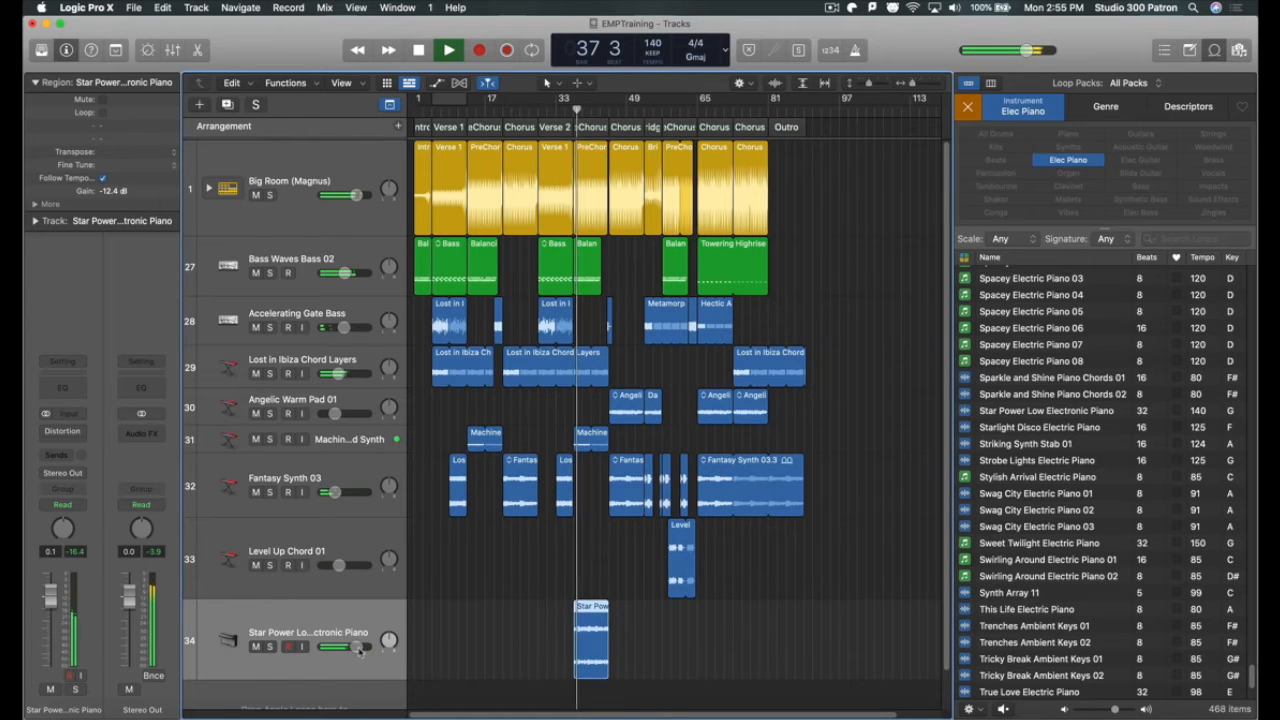
pyautogui.click(353, 647)
pyautogui.moveTo(353, 647); pyautogui.dragTo(348, 647)
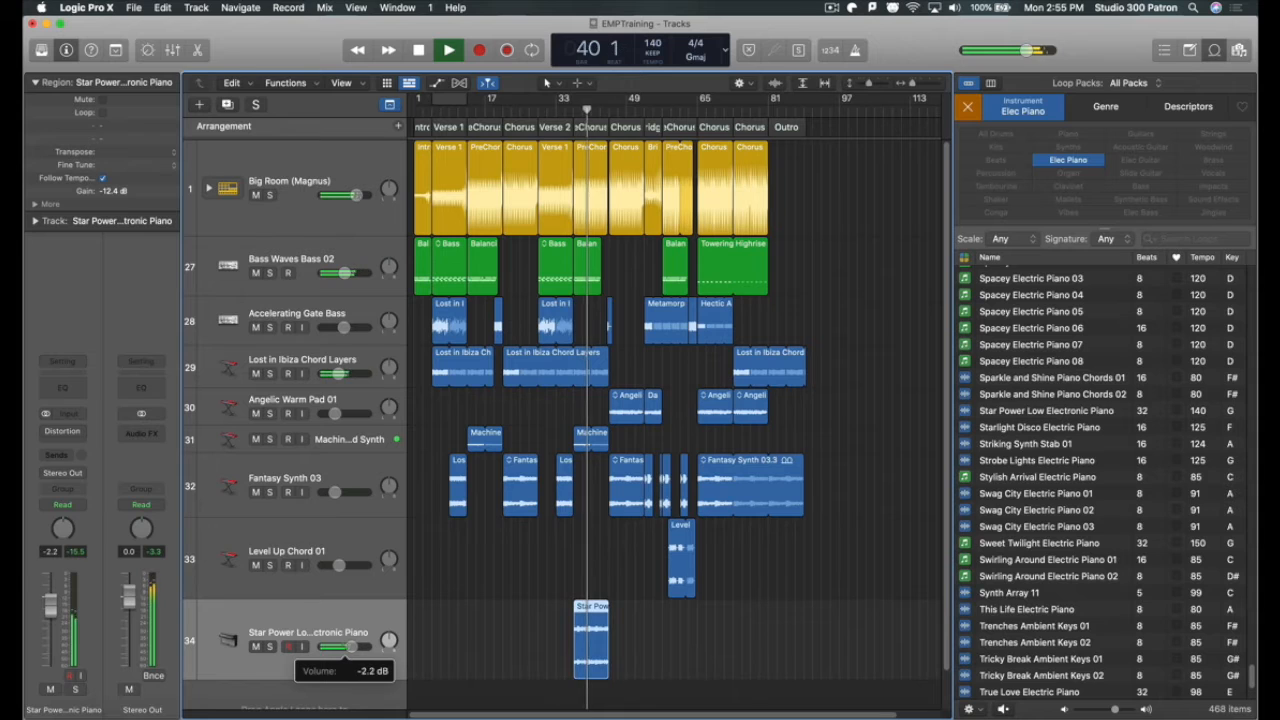
# Step: Enlarge the Machined Gated Synth track and play the transitions into the choruses at bars 45 and 21
pyautogui.moveTo(343, 452)
pyautogui.mouseDown()
pyautogui.moveTo(343, 508)
pyautogui.moveTo(344, 472)
pyautogui.mouseUp()
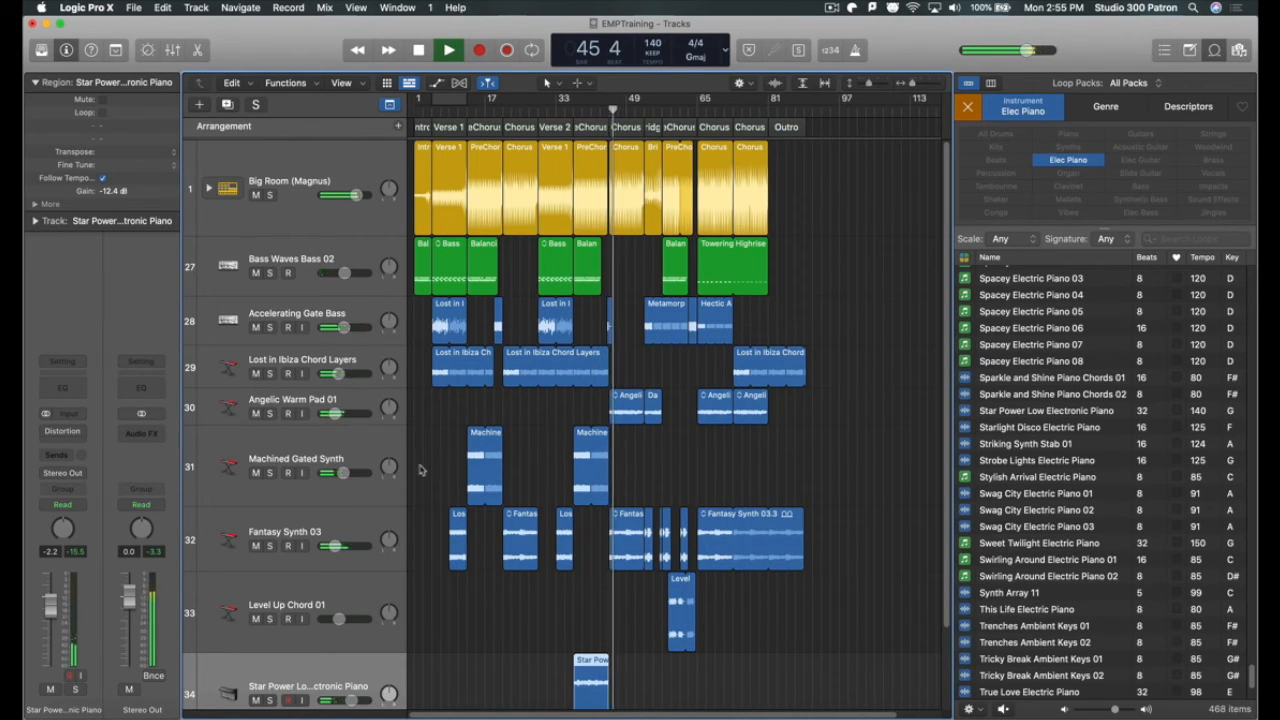
pyautogui.press('space')
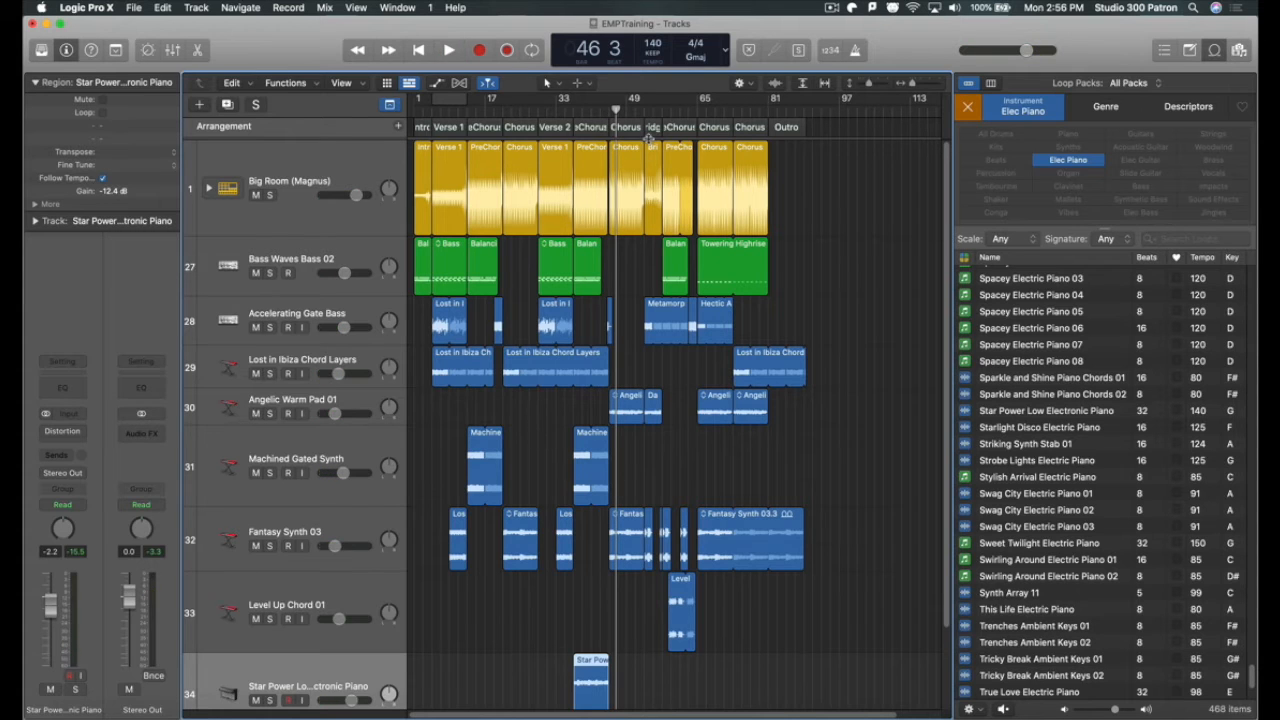
pyautogui.click(608, 107)
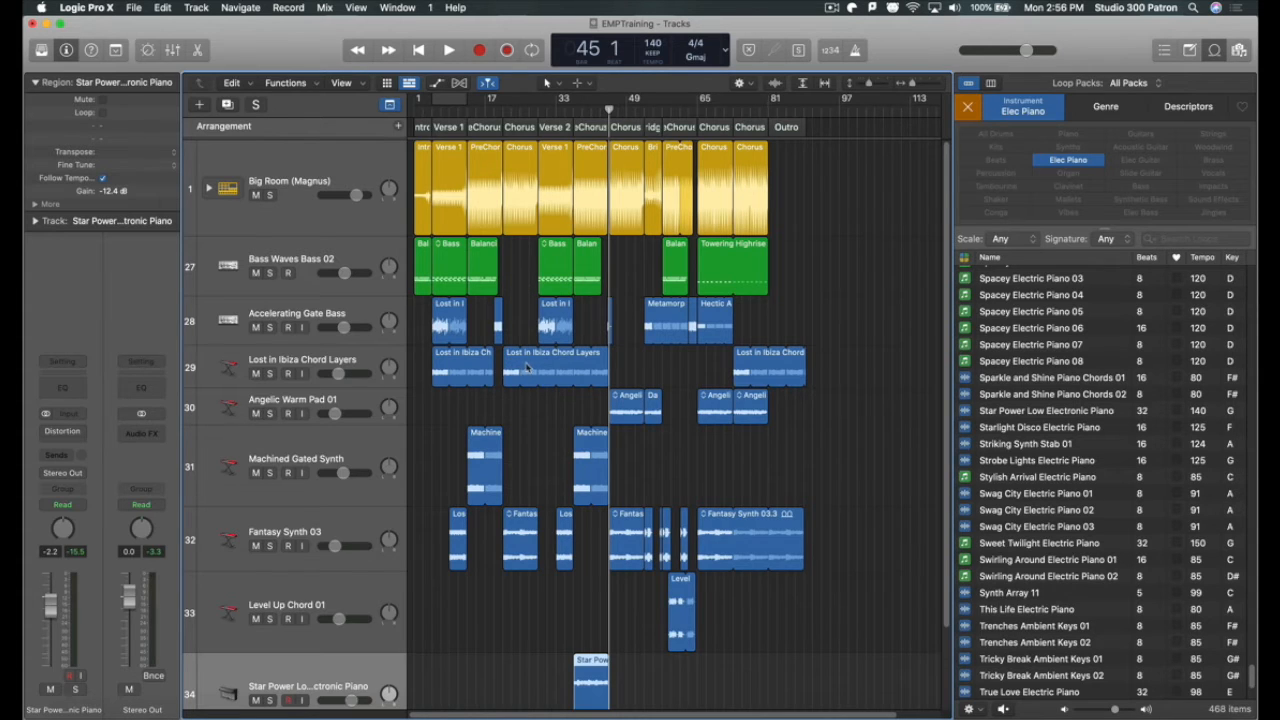
pyautogui.press('space')
pyautogui.click(600, 110)
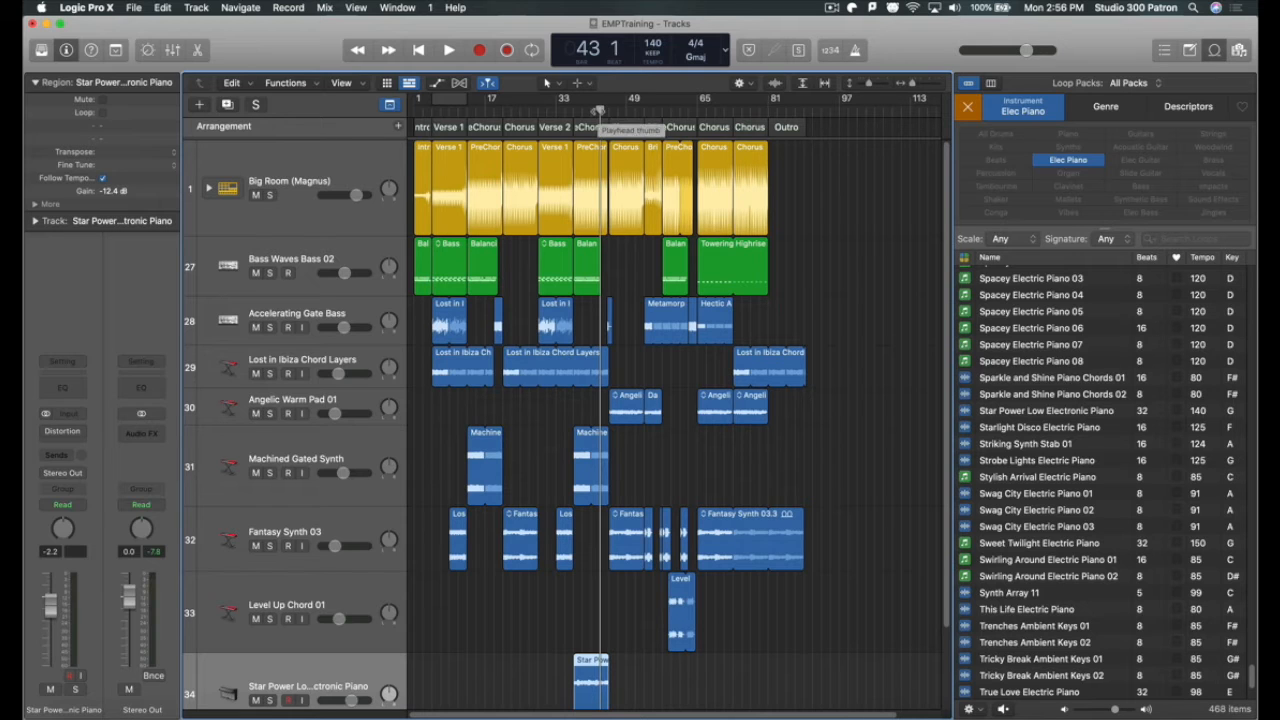
pyautogui.press('space')
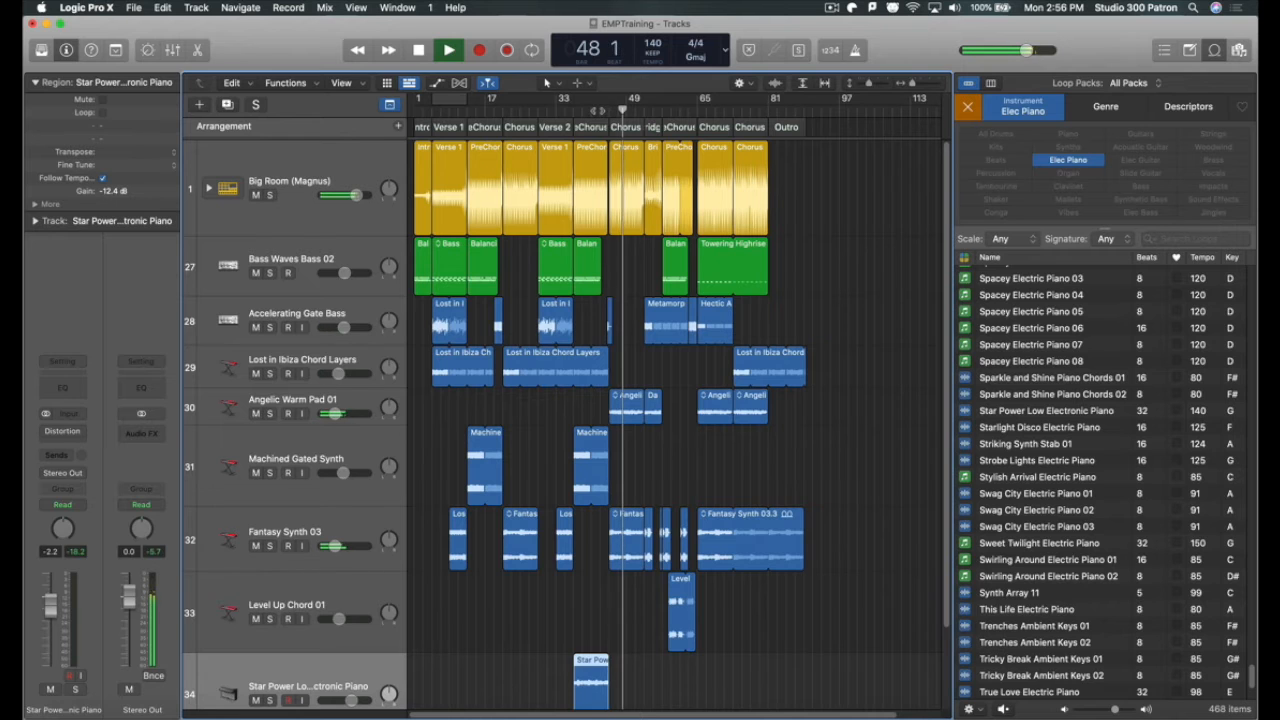
pyautogui.press('space')
pyautogui.click(501, 110)
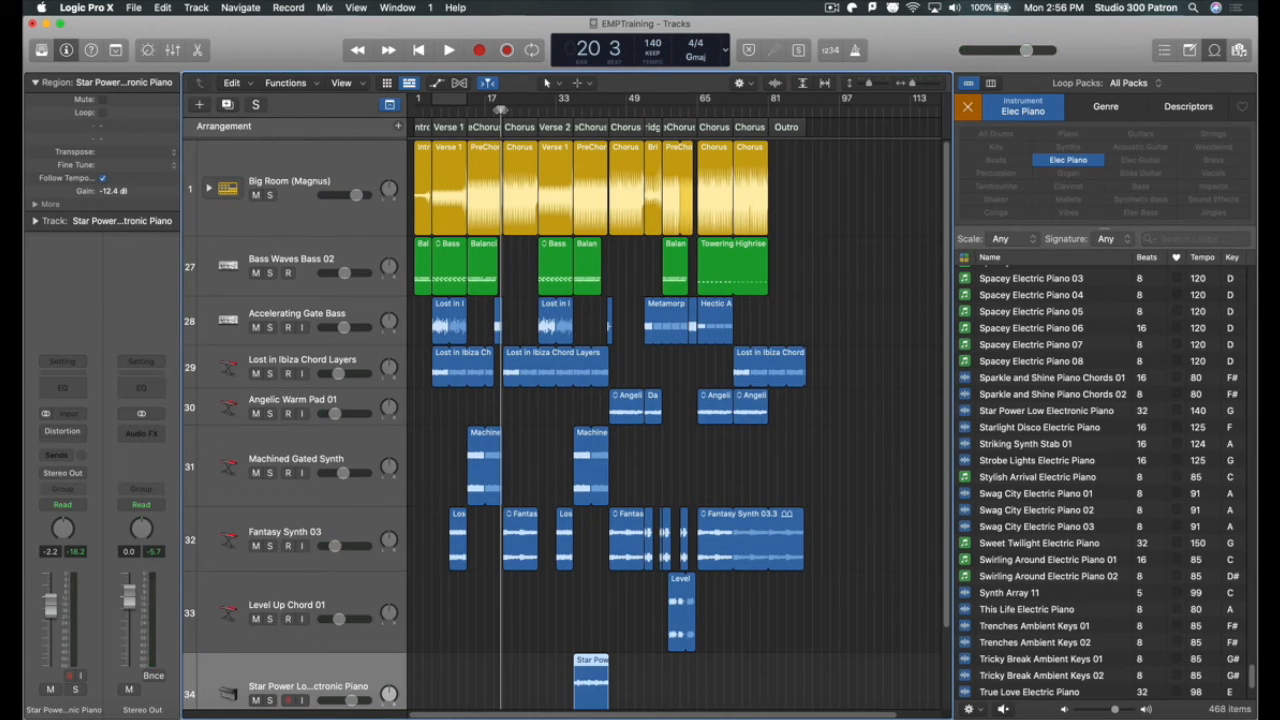
pyautogui.press(',')
pyautogui.press(',')
pyautogui.press('space')
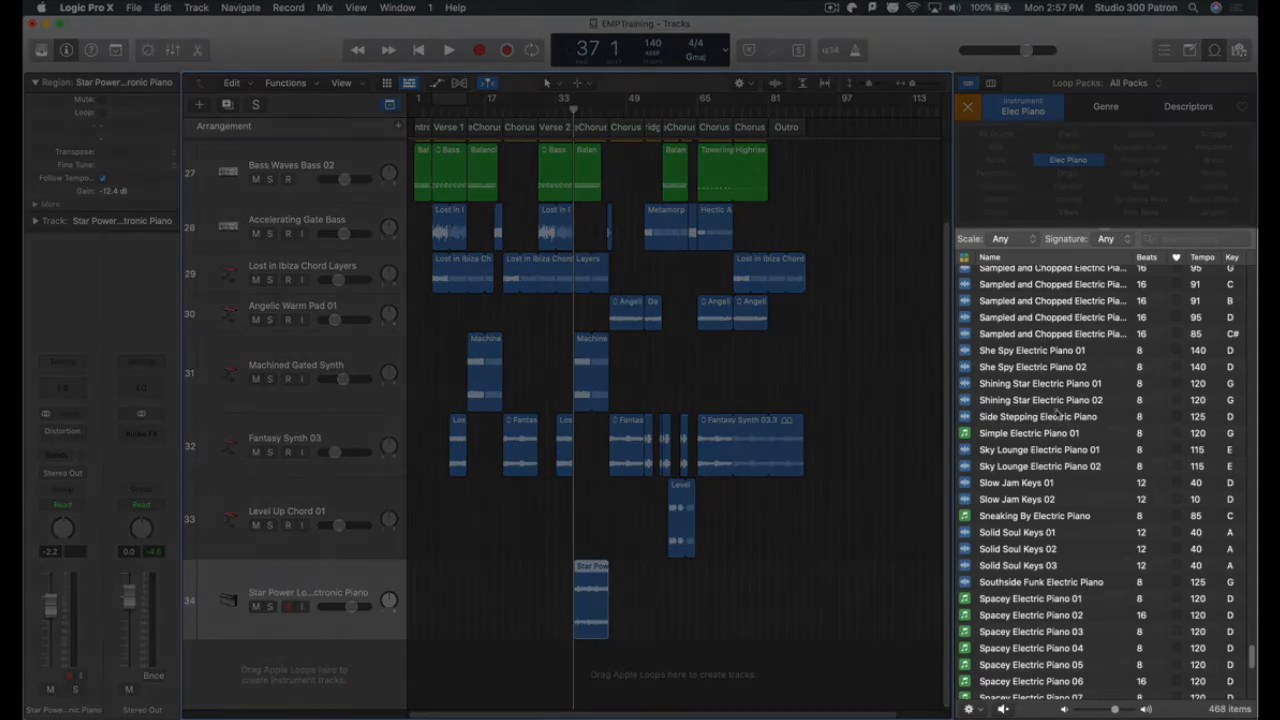
# Step: Find the Infinite Love Electric Piano Chords loop and place it on a new track at bar 37
pyautogui.scroll(10, 1060, 415)
pyautogui.scroll(-5, 1055, 403)
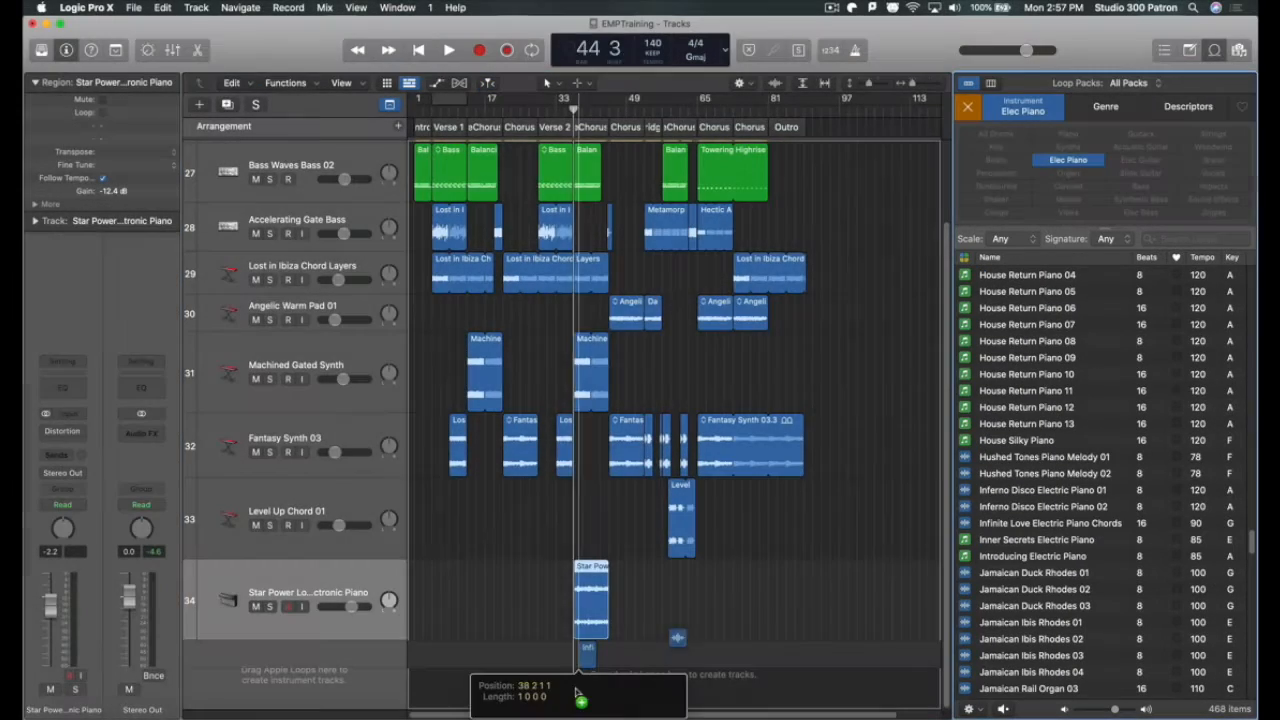
pyautogui.moveTo(586, 697); pyautogui.dragTo(583, 652)
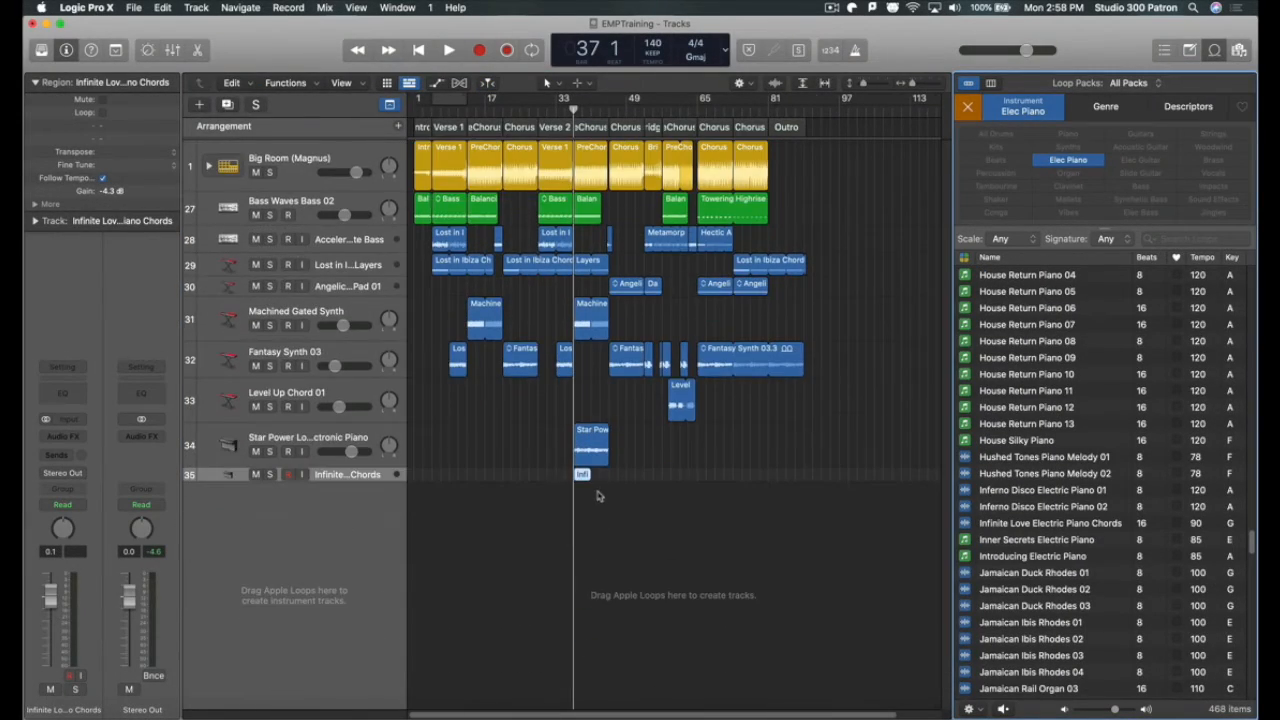
# Step: Enlarge the Infinite Love Electric Piano Chords track and play it soloed with the Star Power electric piano from bar 37
pyautogui.press('super+Right')
pyautogui.press('super+Right')
pyautogui.press('super+Right')
pyautogui.press('super+Right')
pyautogui.press('super+Right')
pyautogui.press('super+Right')
pyautogui.press('super+Right')
pyautogui.press('super+Right')
pyautogui.moveTo(244, 482); pyautogui.dragTo(271, 453)
pyautogui.press('space')
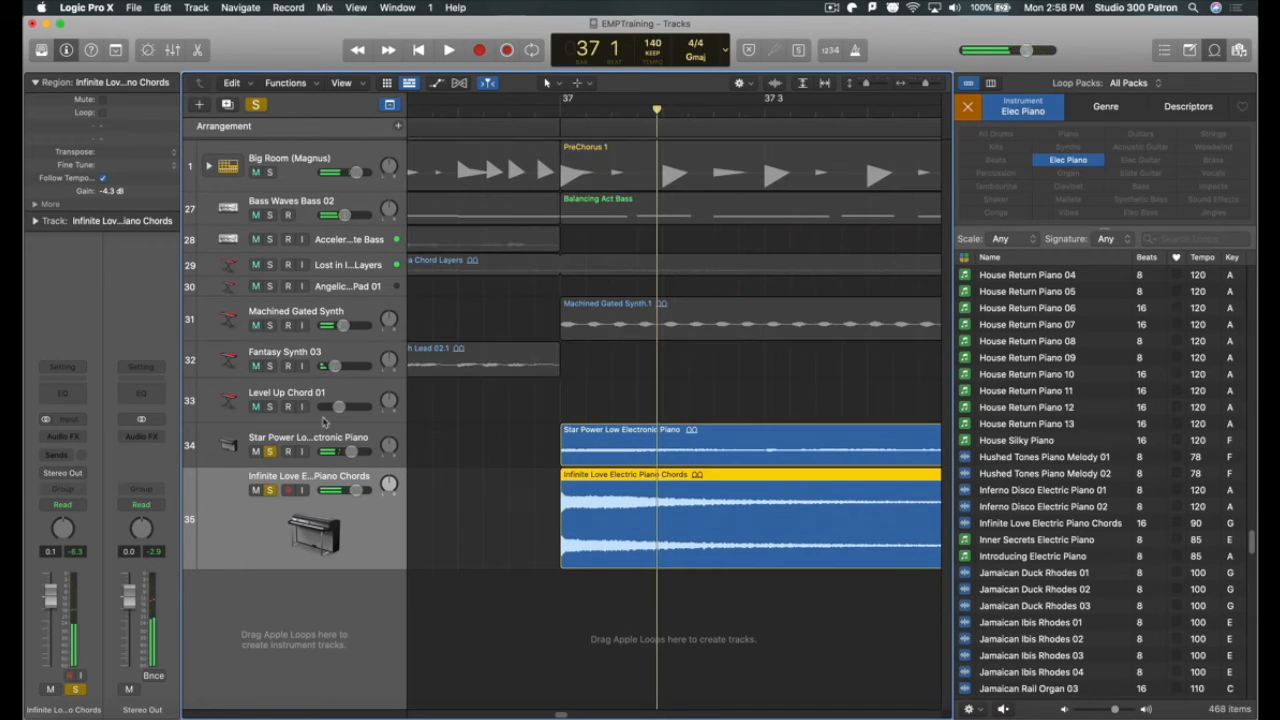
pyautogui.press('space')
pyautogui.press('super+Left')
pyautogui.press('super+Left')
pyautogui.press('super+Left')
pyautogui.press('super+Left')
pyautogui.press('super+Left')
pyautogui.press('super+Left')
pyautogui.press('super+Left')
pyautogui.press('super+Left')
pyautogui.press('super+Left')
pyautogui.press('super+Left')
pyautogui.press('super+Left')
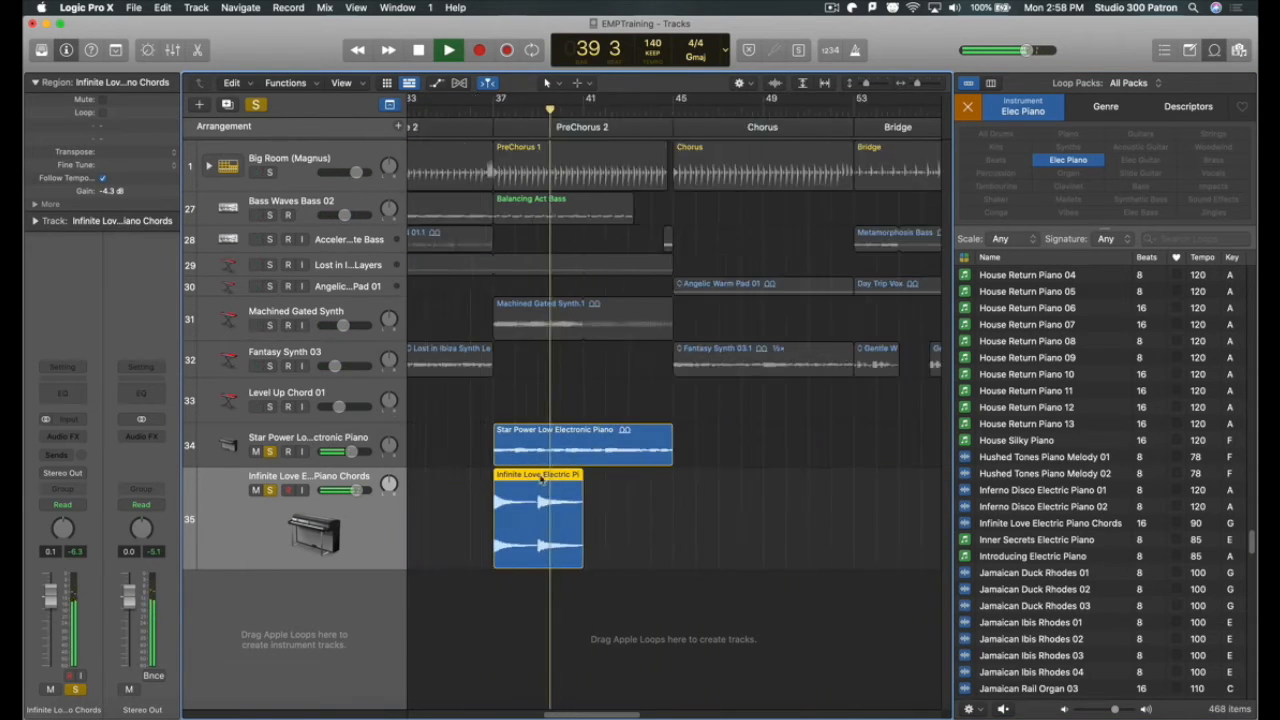
pyautogui.press('space')
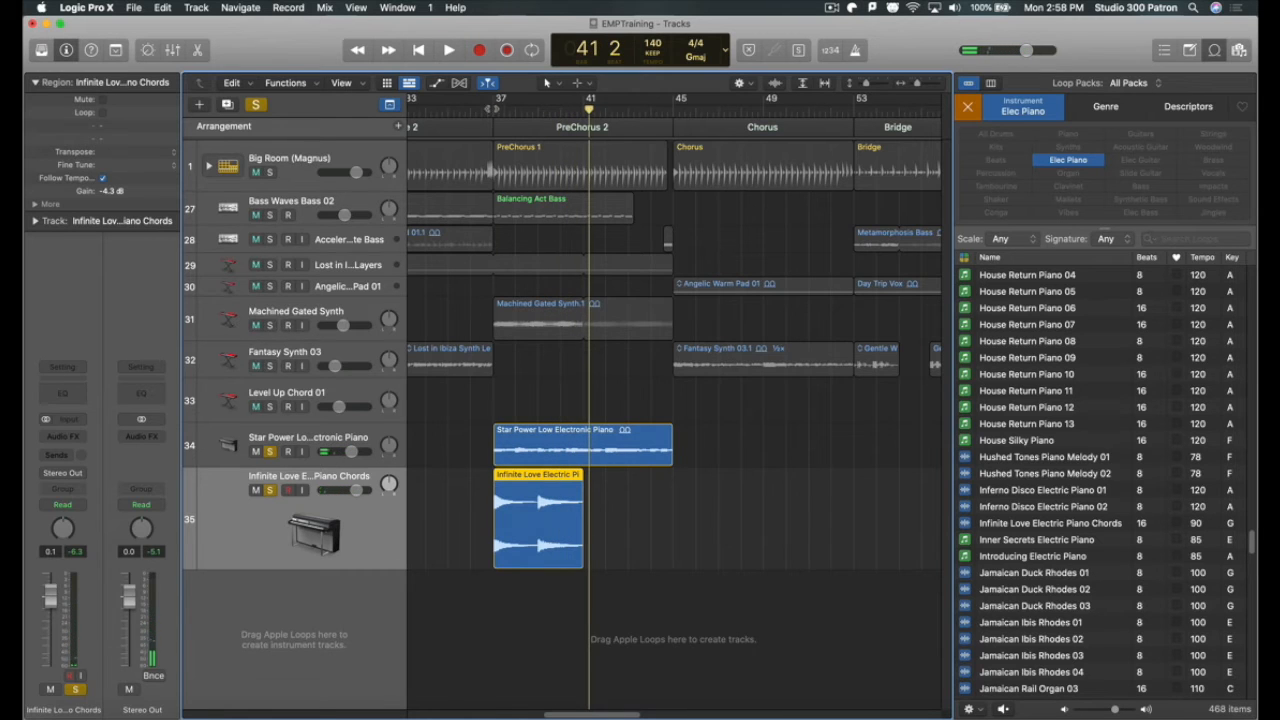
# Step: Loop the Infinite Love Electric Piano Chords region to bar 45 and play both soloed pianos from bar 37
pyautogui.moveTo(585, 485); pyautogui.dragTo(678, 487)
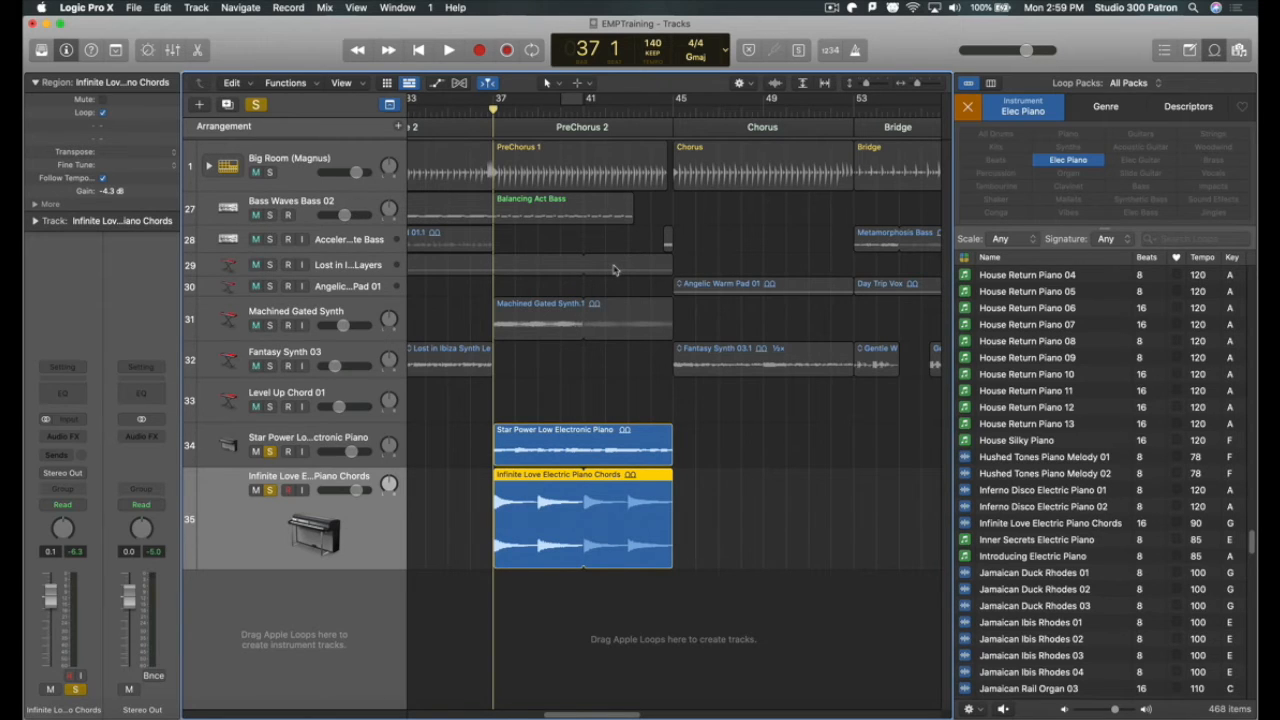
pyautogui.press('space')
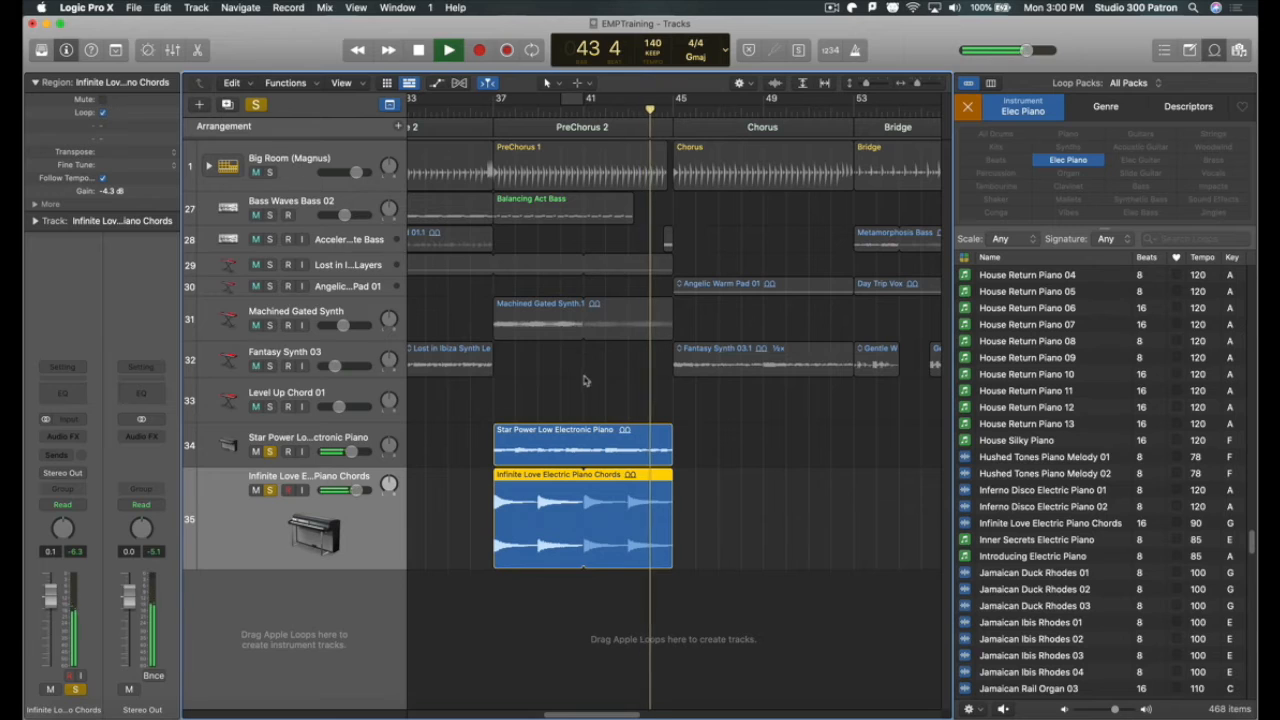
pyautogui.press('space')
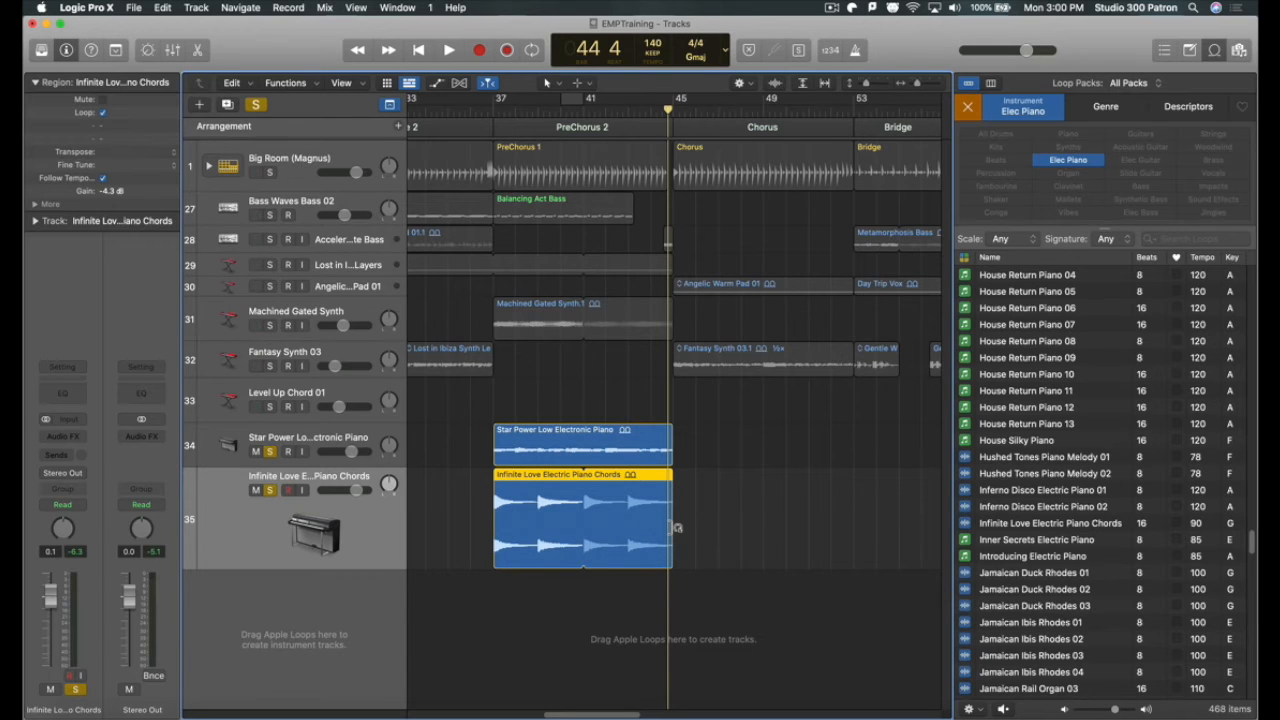
# Step: Remove the repeat from the Infinite Love Electric Piano Chords region, move it to bar 39 and play from there
pyautogui.moveTo(675, 528); pyautogui.dragTo(573, 481)
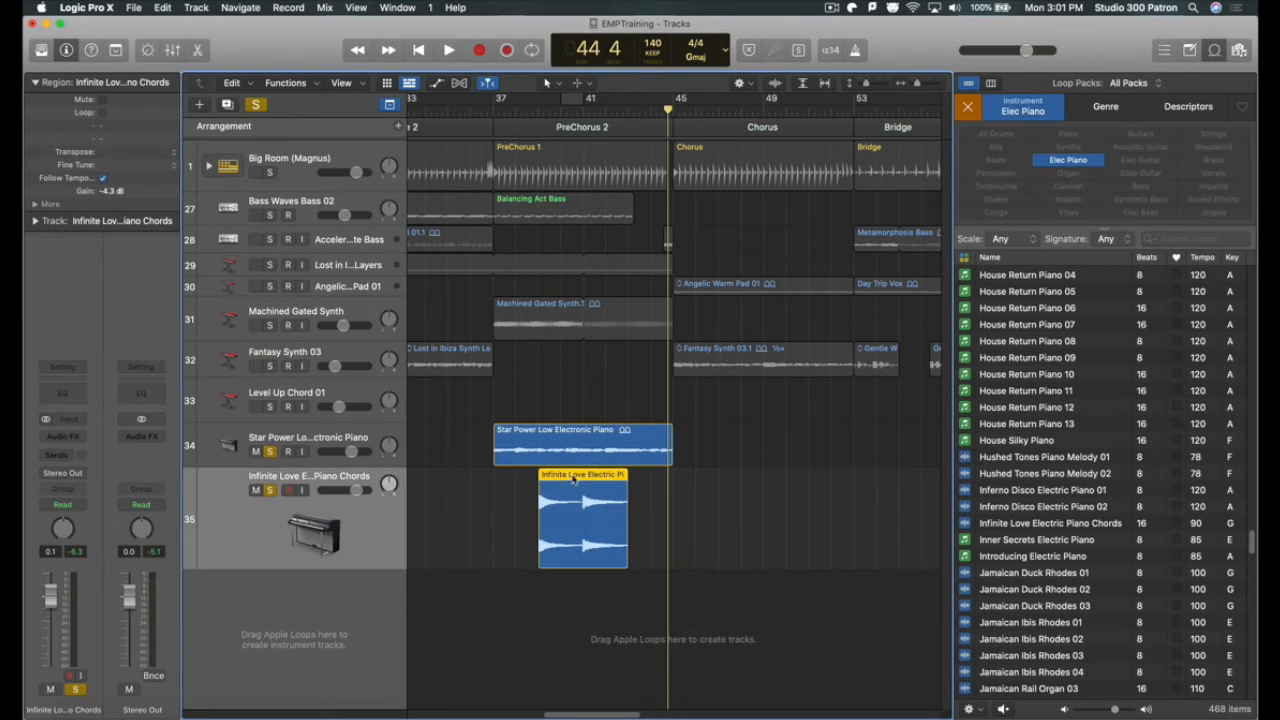
pyautogui.click(537, 105)
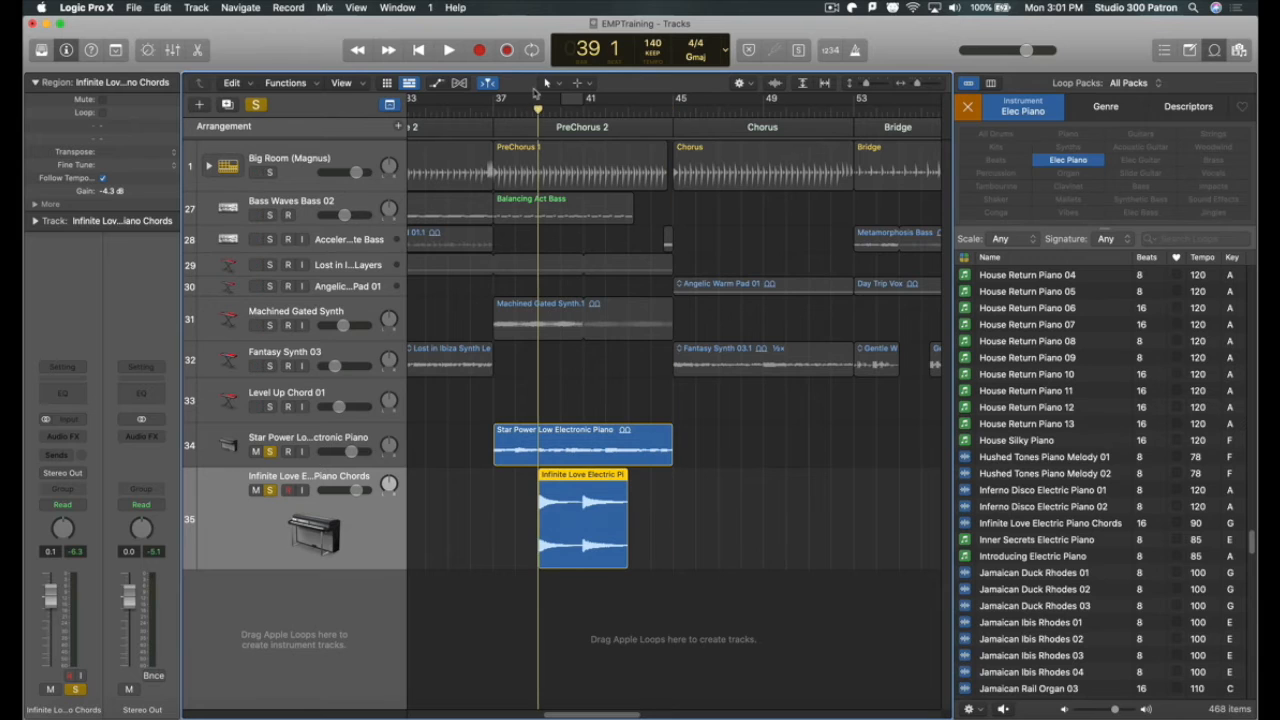
pyautogui.press('space')
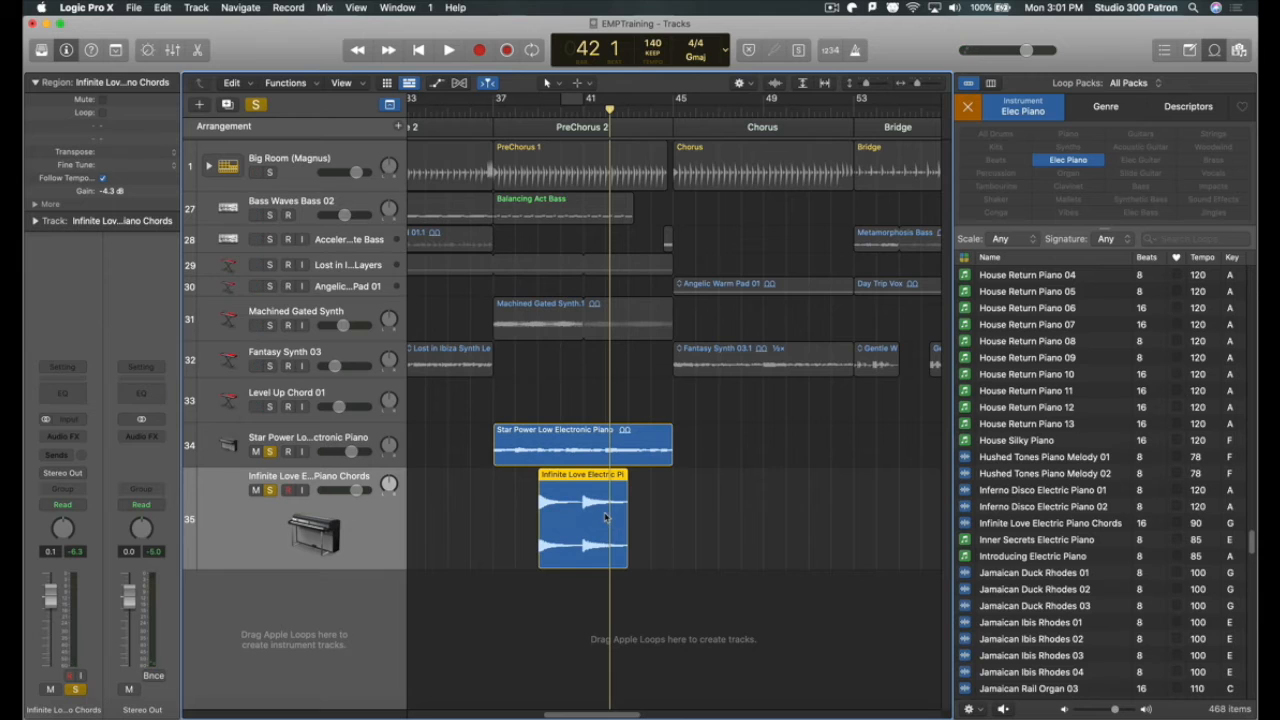
# Step: Fill bars 37–39 and 43–45 with shortened copies of the Infinite Love chords region and play PreChorus 2 from bar 37
pyautogui.moveTo(574, 525); pyautogui.dragTo(670, 560)
pyautogui.moveTo(566, 540); pyautogui.dragTo(494, 545)
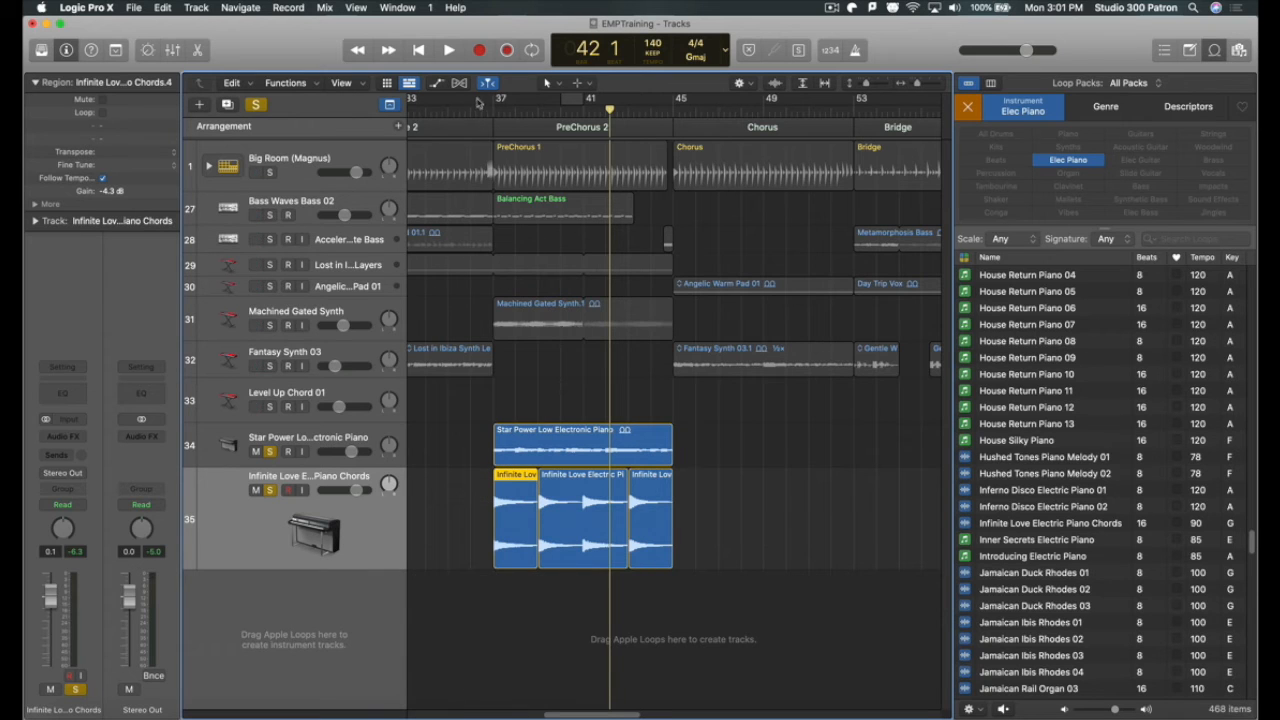
pyautogui.click(487, 108)
pyautogui.press('space')
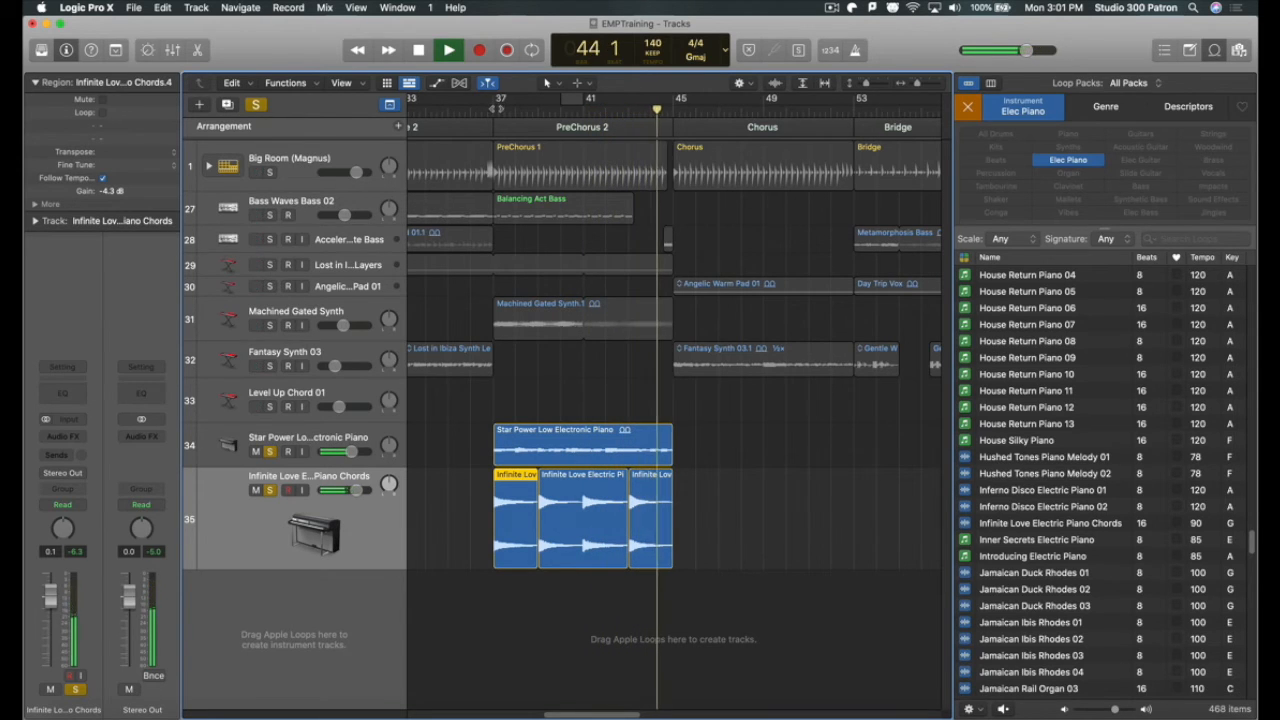
pyautogui.press('space')
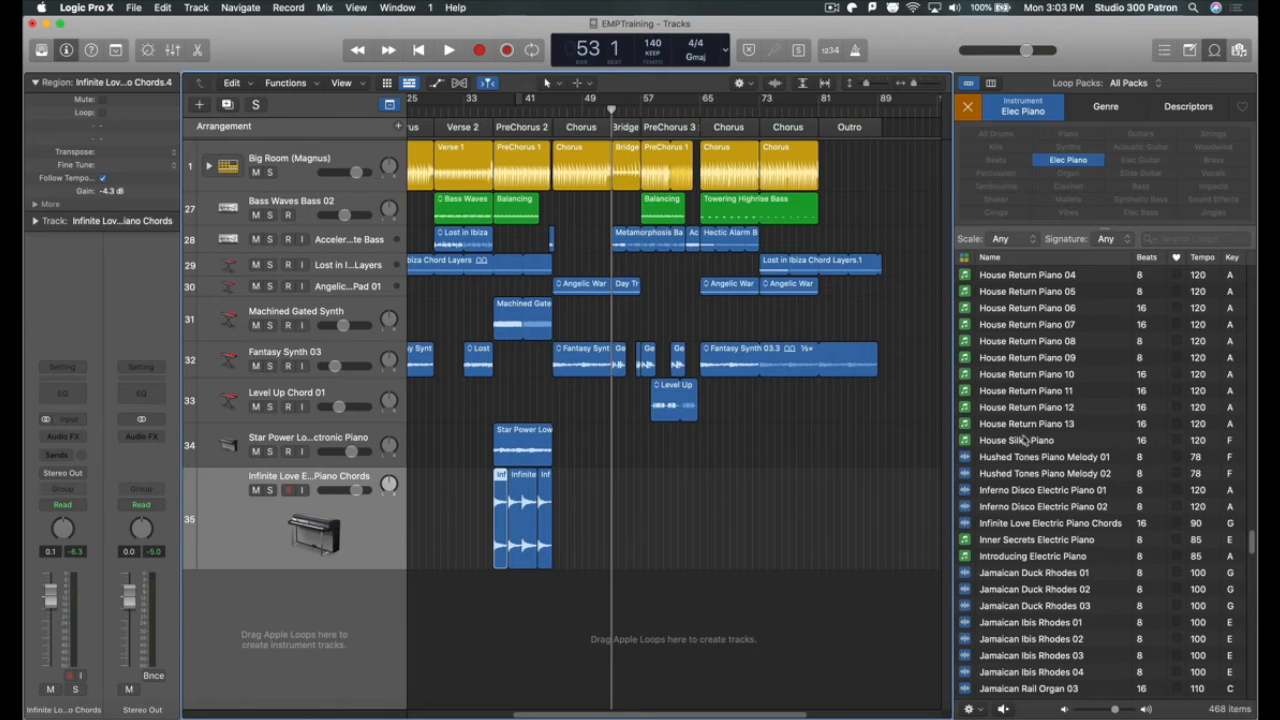
# Step: Search the synth loops for "DISTANT M" and place Distant Memories Synth Plucks on a new track from bar 53, looped to bar 65
pyautogui.click(1093, 164)
pyautogui.click(1088, 150)
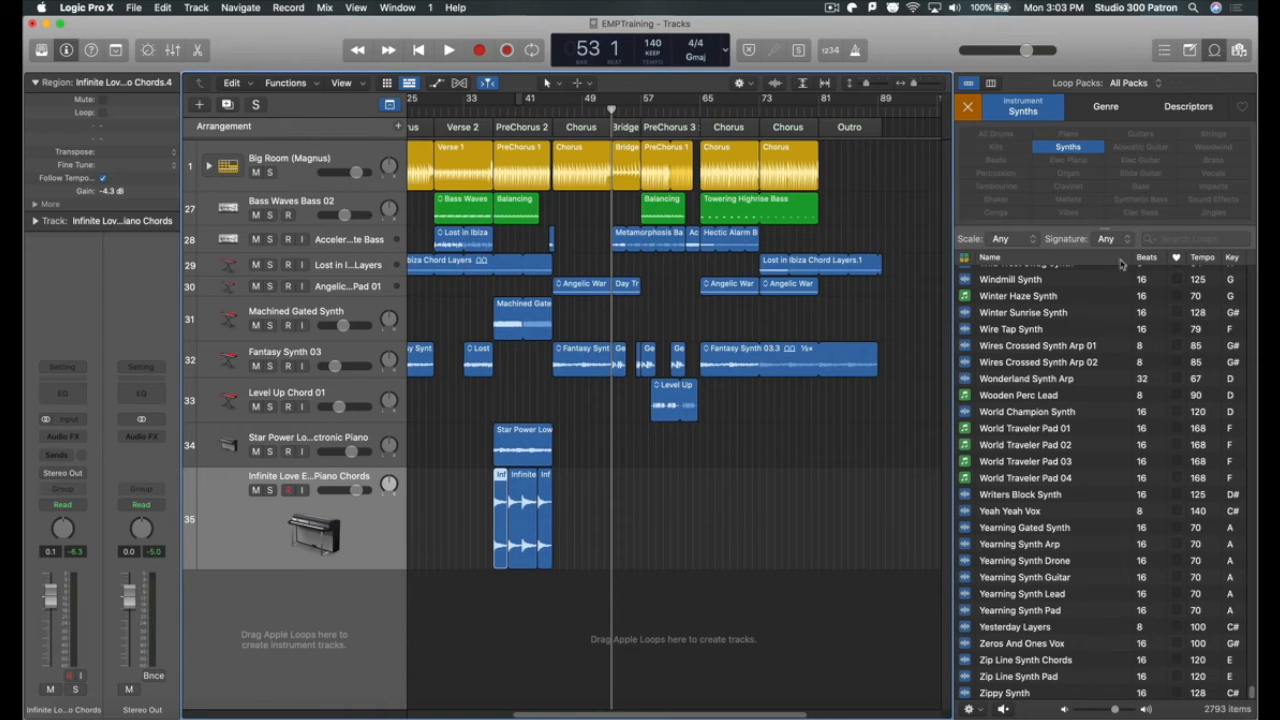
pyautogui.click(1168, 239)
pyautogui.write('DISTANT M')
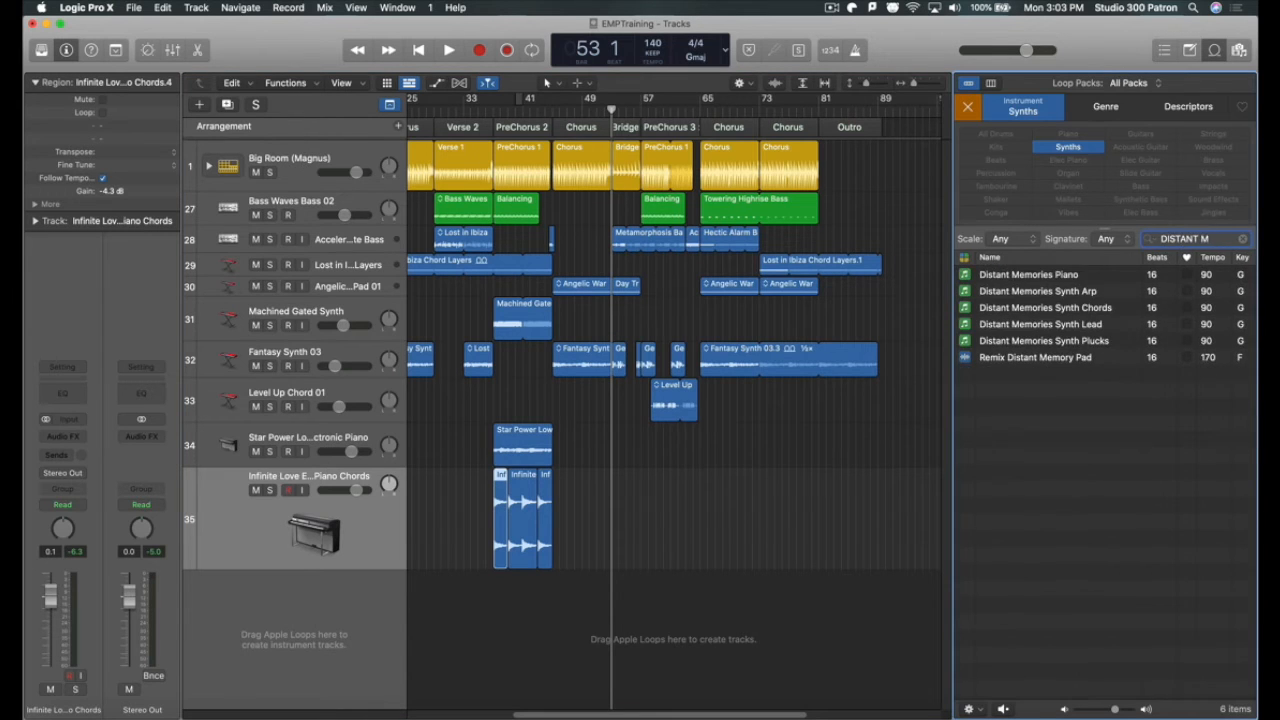
pyautogui.moveTo(1040, 340); pyautogui.dragTo(677, 586)
pyautogui.moveTo(242, 585); pyautogui.dragTo(251, 626)
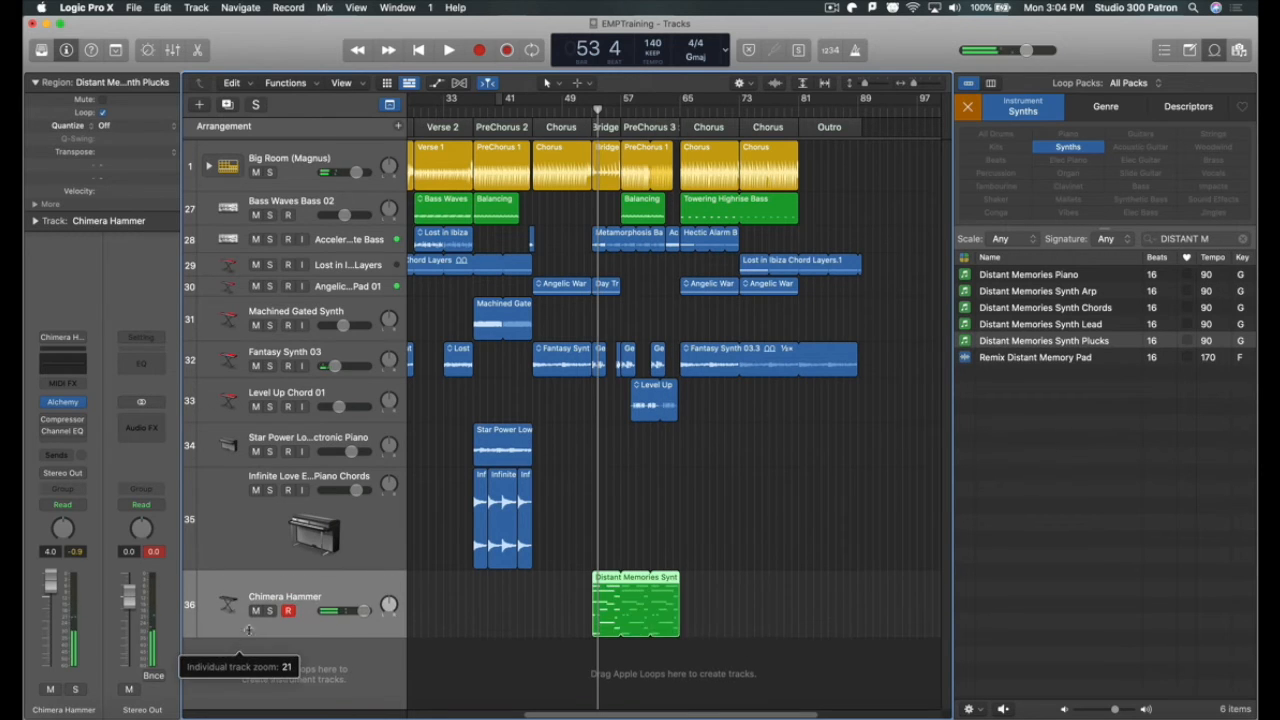
# Step: Lower the Chimera Hammer track's volume to -17.4 dB while playing through the bridge and PreChorus 3
pyautogui.moveTo(364, 606); pyautogui.dragTo(353, 605)
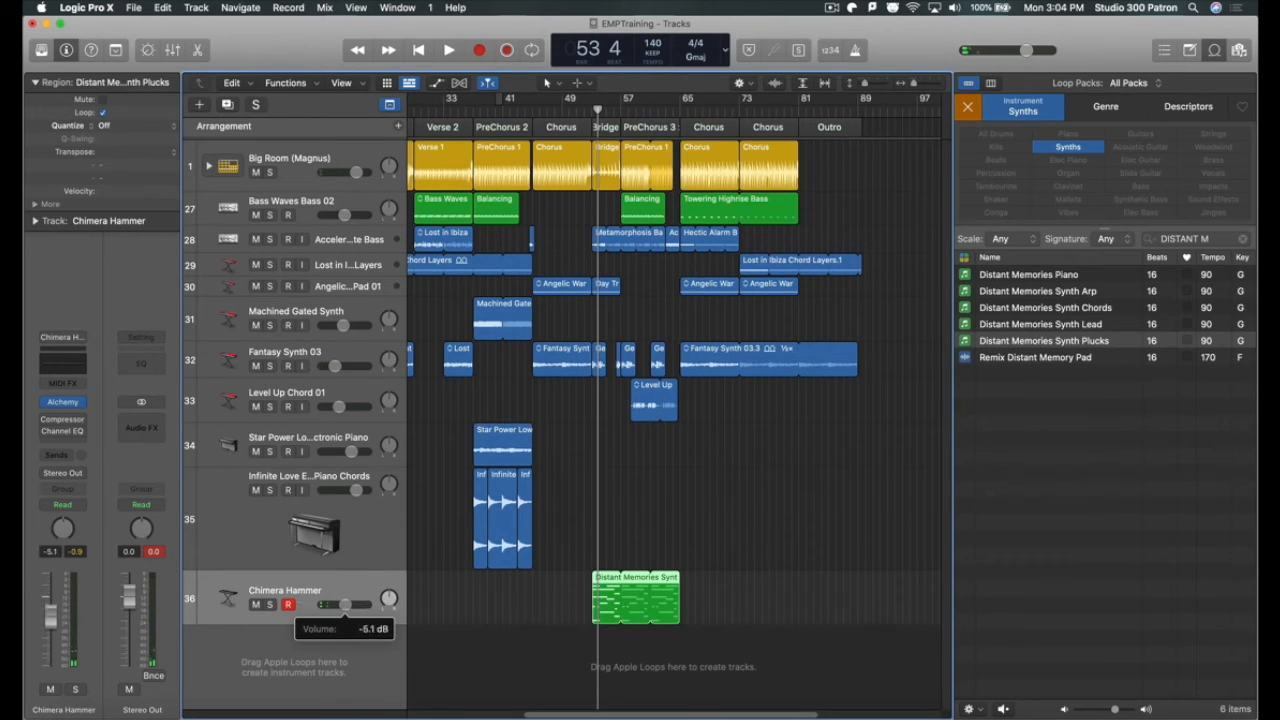
pyautogui.press('space')
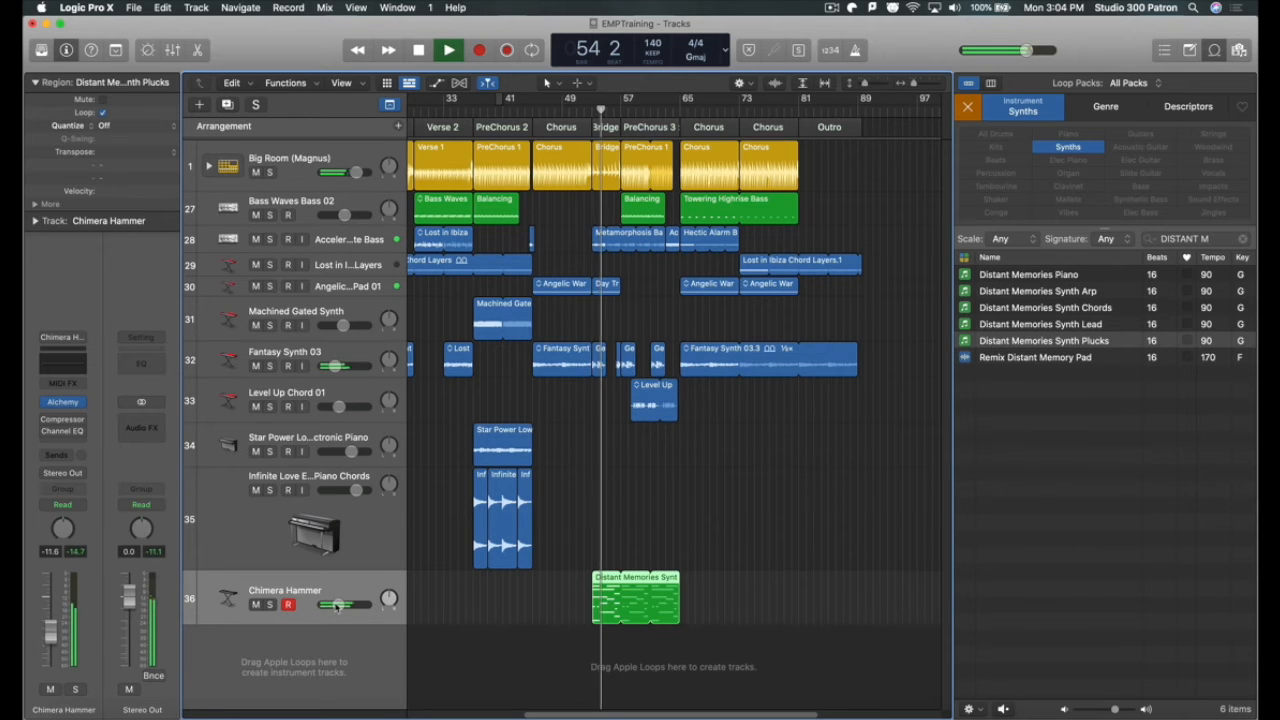
pyautogui.moveTo(338, 605); pyautogui.dragTo(307, 608)
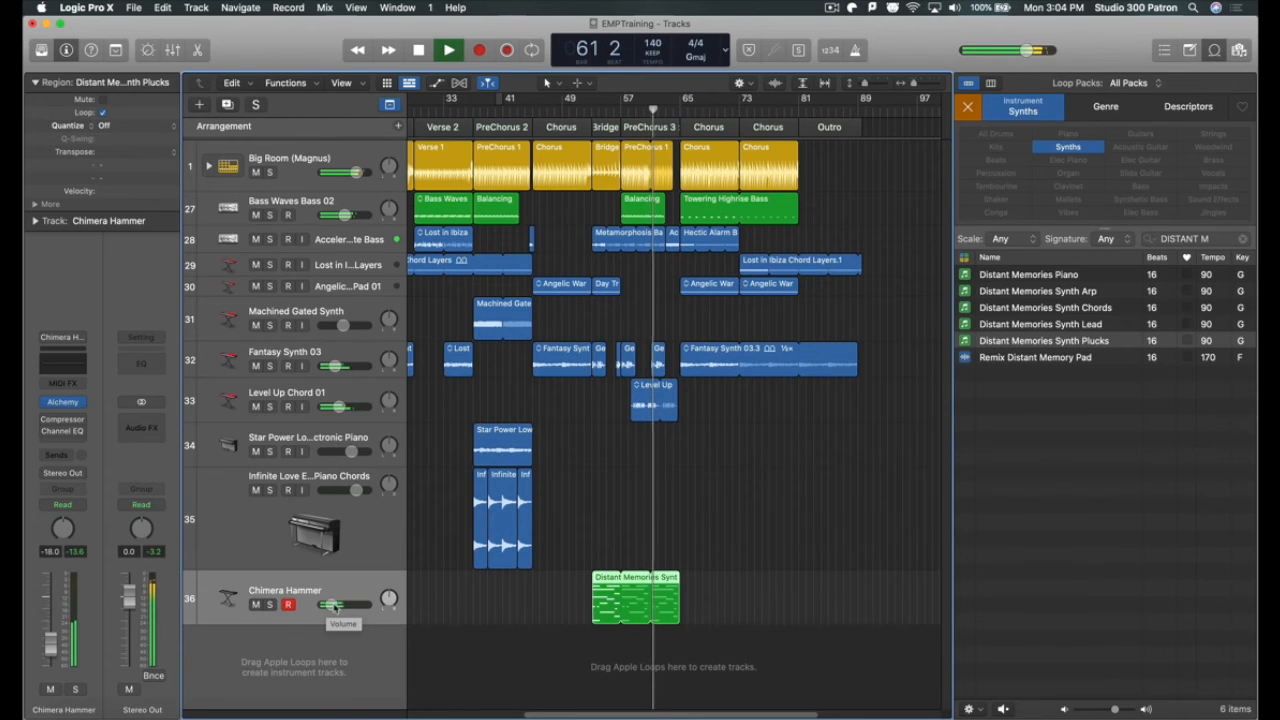
pyautogui.moveTo(349, 601); pyautogui.dragTo(337, 608)
pyautogui.press('space')
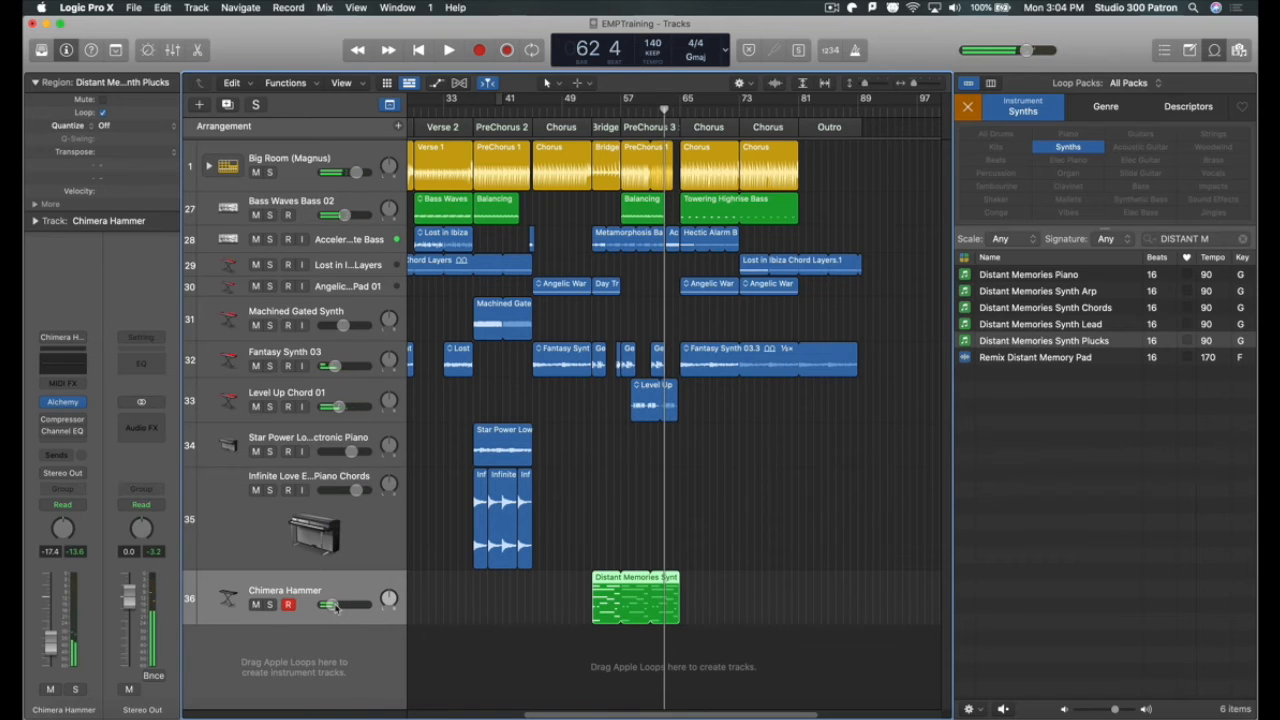
# Step: Filter the loops to Vocals, sort them by key and go to the loops in G
pyautogui.click(665, 113)
pyautogui.click(674, 112)
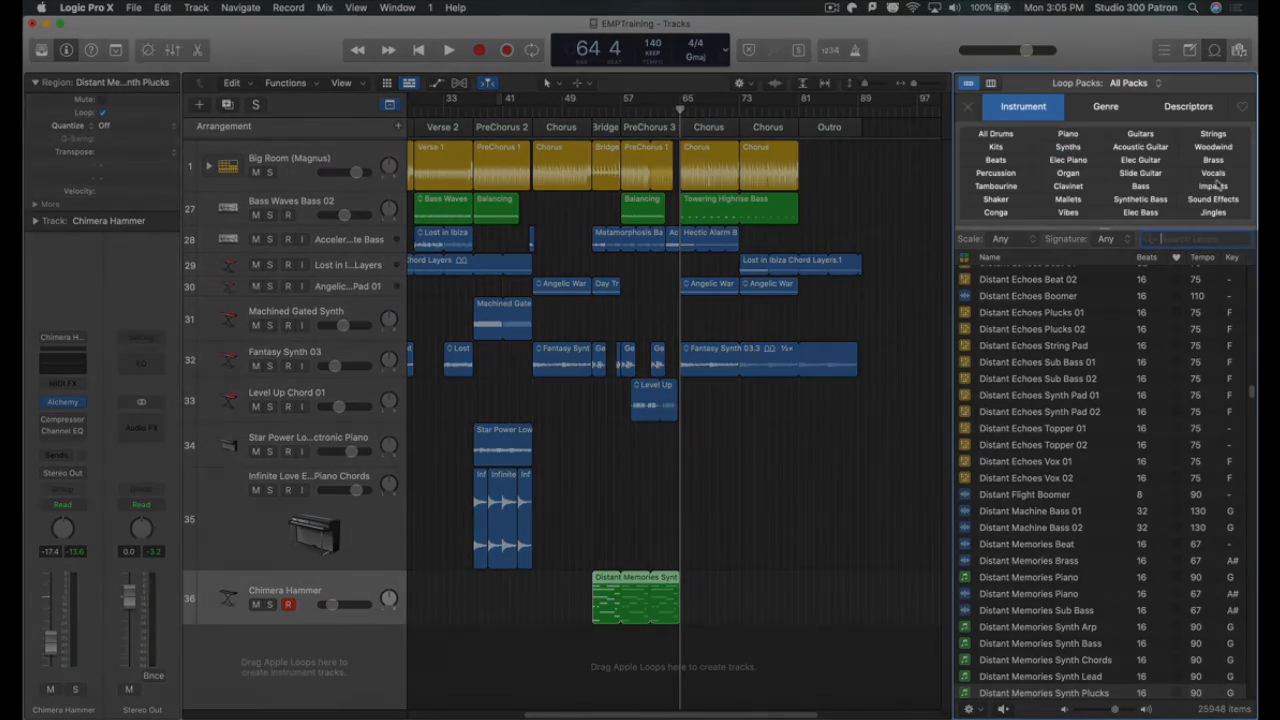
pyautogui.click(1213, 173)
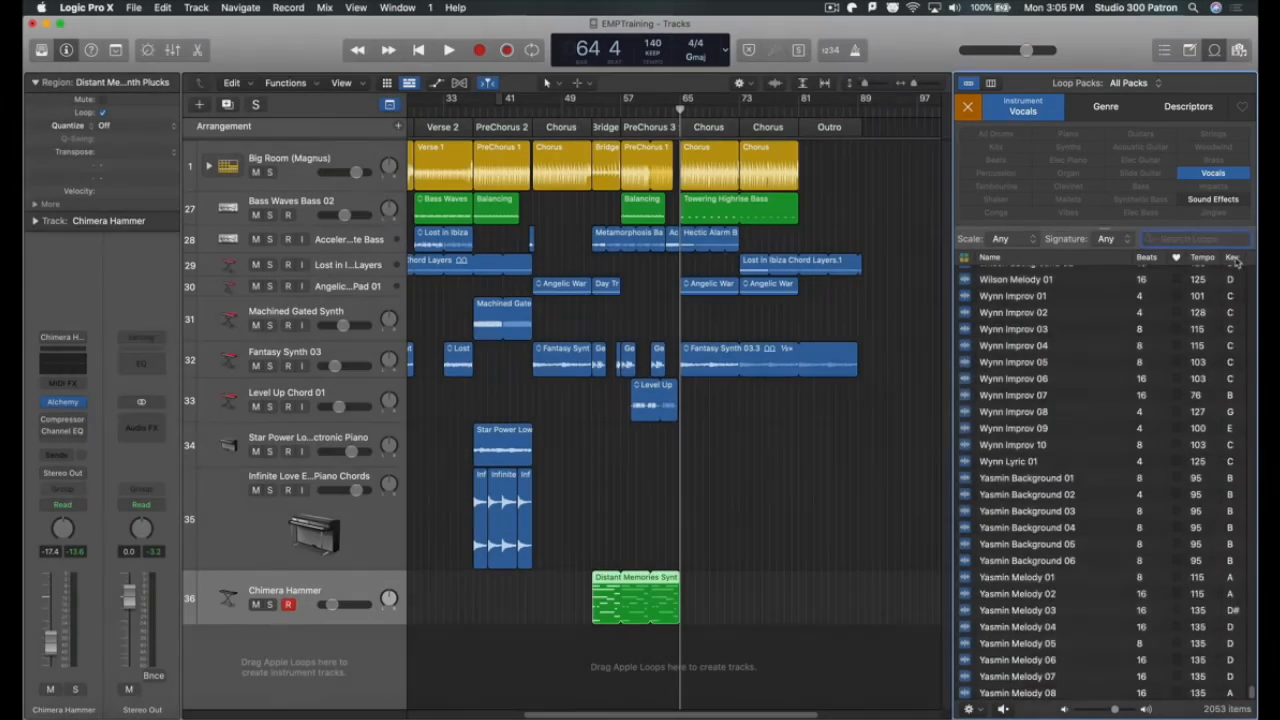
pyautogui.click(1232, 258)
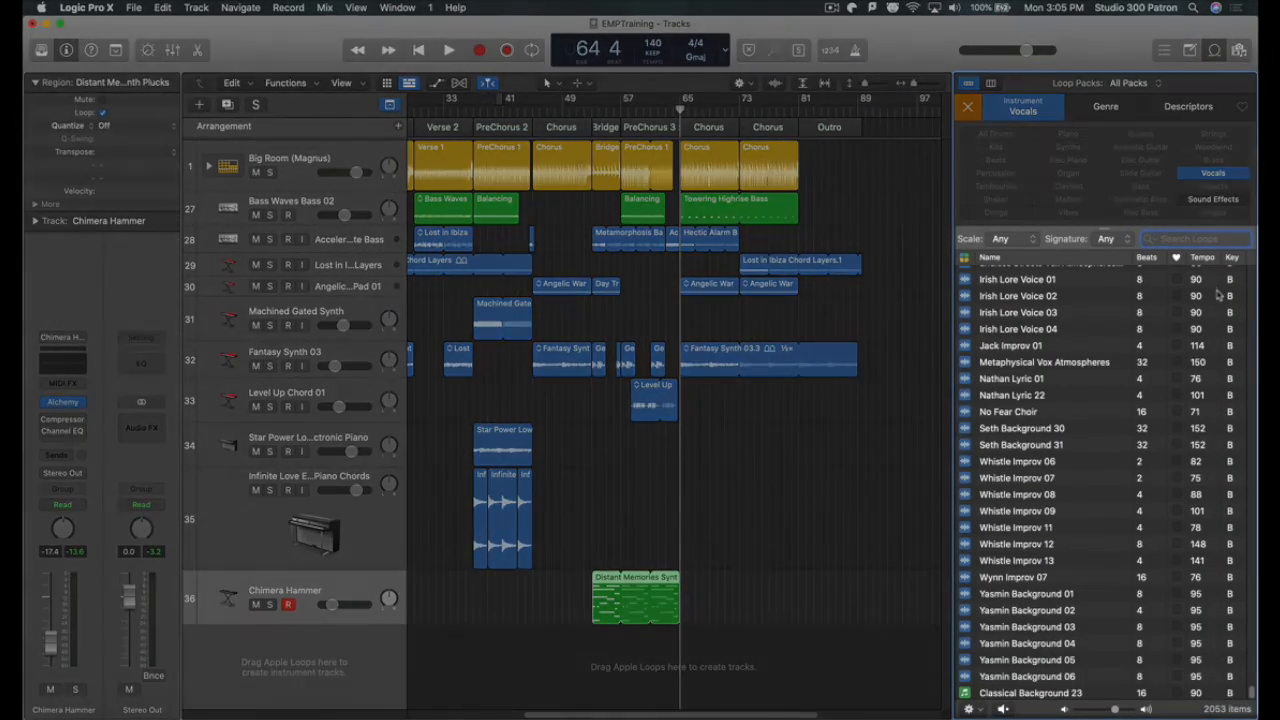
pyautogui.scroll(10, 1218, 294)
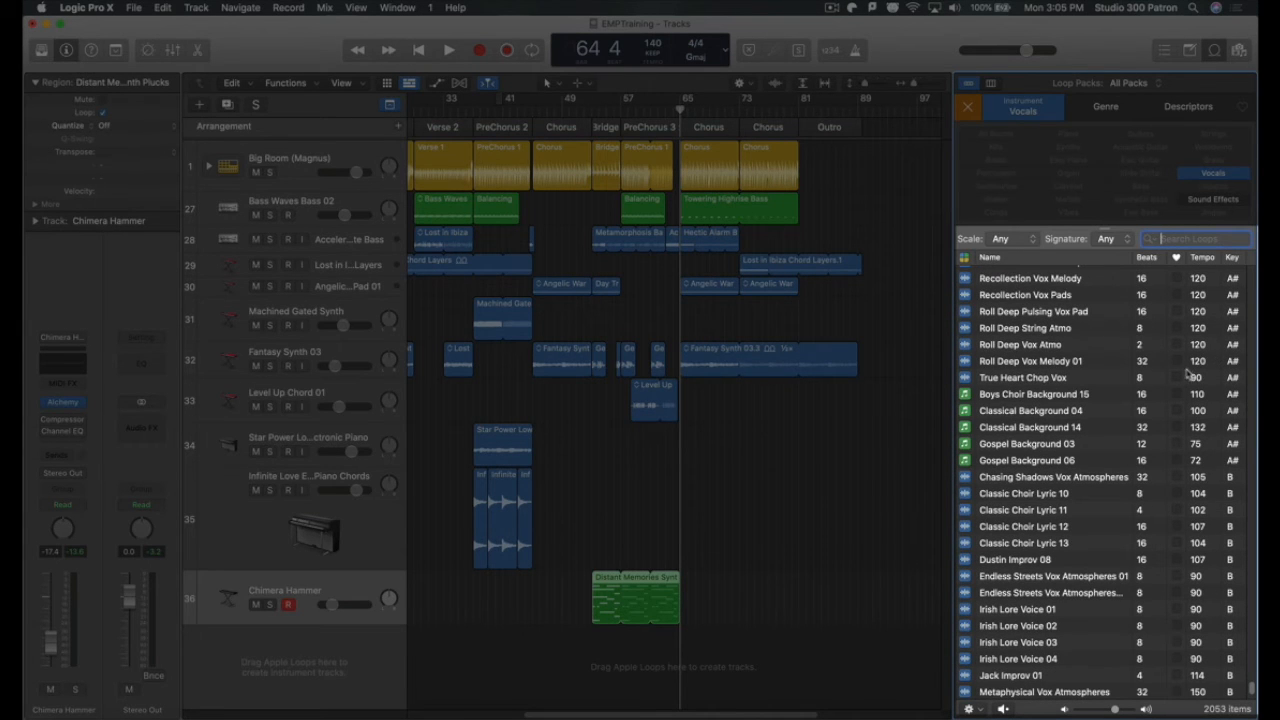
pyautogui.scroll(-10, 1188, 374)
pyautogui.scroll(15, 1087, 483)
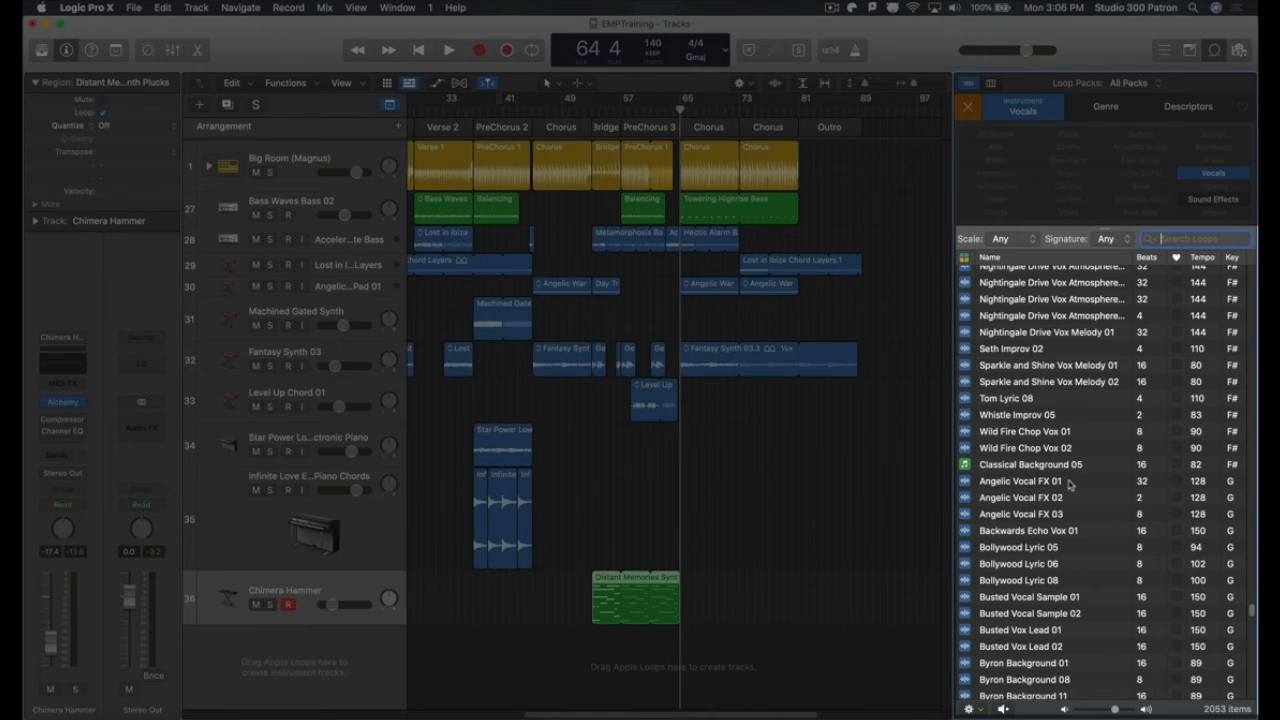
# Step: Place the Angelic Vocal FX 01 loop on a new track, starting just before bar 63
pyautogui.click(1070, 484)
pyautogui.moveTo(1070, 484); pyautogui.dragTo(684, 660)
pyautogui.moveTo(678, 657)
pyautogui.mouseDown()
pyautogui.moveTo(668, 585)
pyautogui.moveTo(665, 655)
pyautogui.mouseUp()
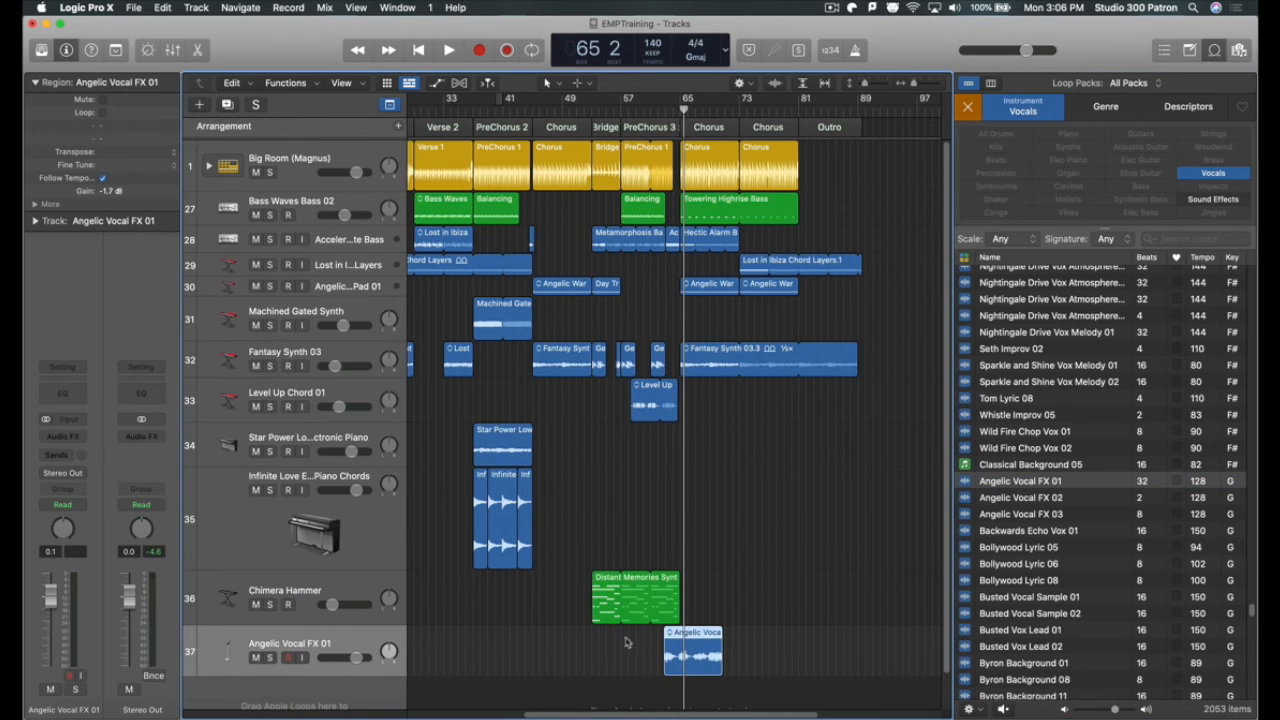
# Step: Move the Angelic Vocal FX 01 region to bar 60 and trim its start to about bar 64 beat 3
pyautogui.press('super+Right')
pyautogui.press('super+Right')
pyautogui.press('super+Right')
pyautogui.press('super+Right')
pyautogui.press('super+Right')
pyautogui.press('super+Right')
pyautogui.press('super+Right')
pyautogui.press('super+Left')
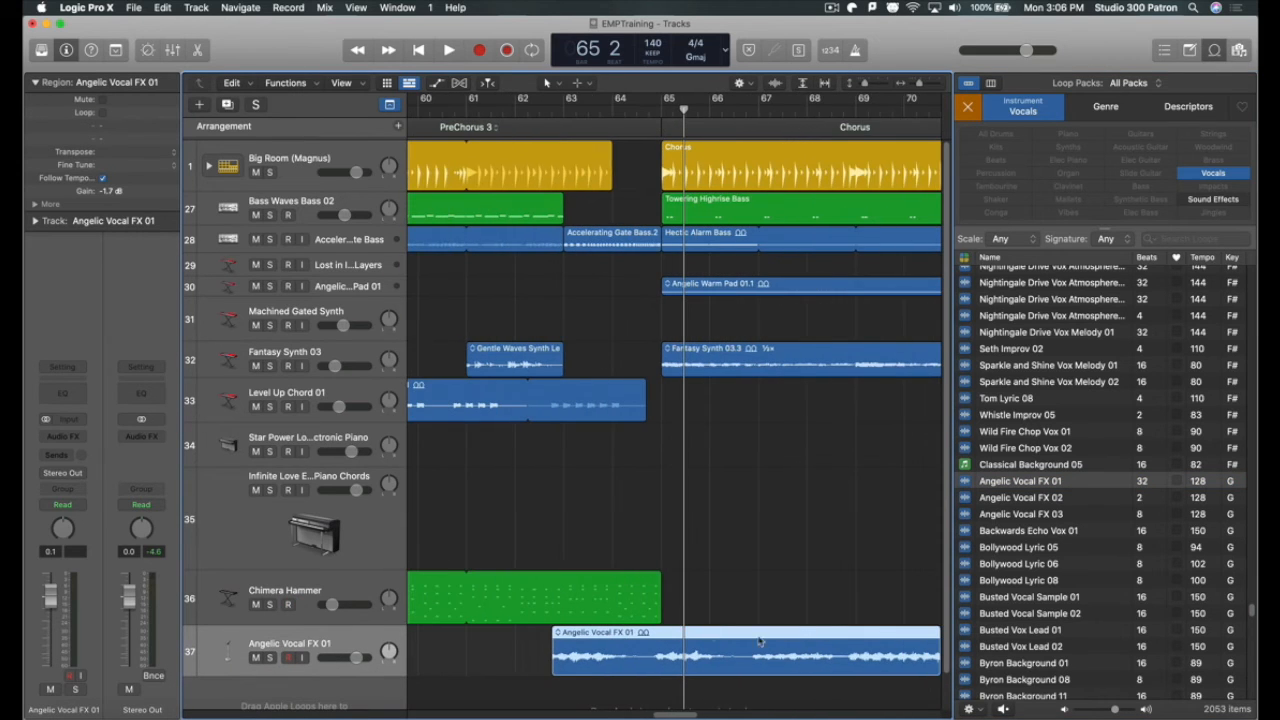
pyautogui.moveTo(796, 635); pyautogui.dragTo(705, 641)
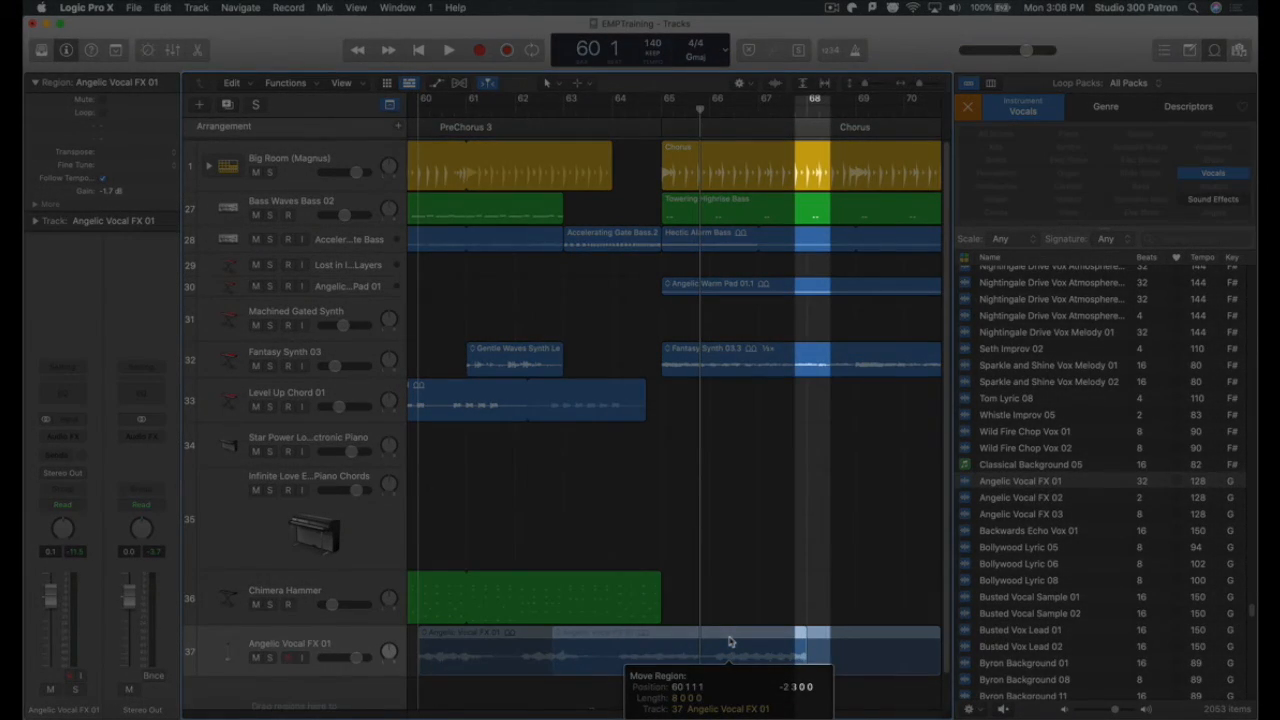
pyautogui.moveTo(730, 641); pyautogui.dragTo(730, 641)
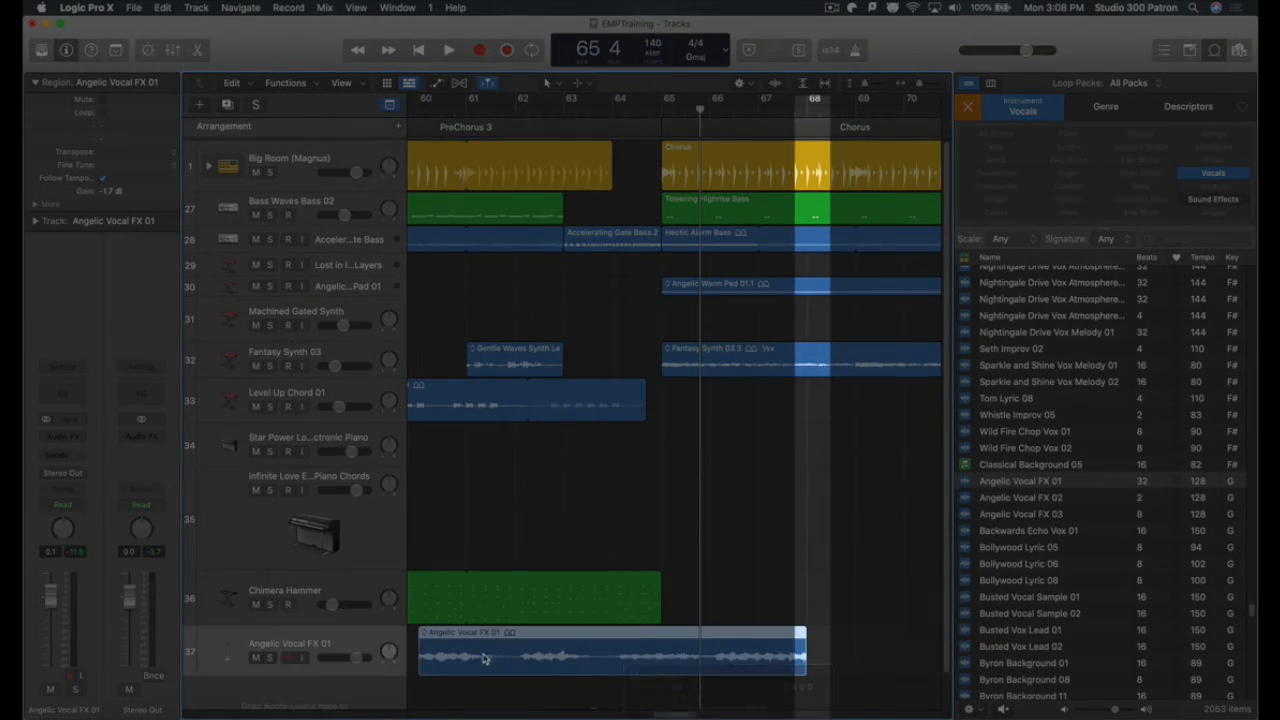
pyautogui.moveTo(420, 671); pyautogui.dragTo(417, 672)
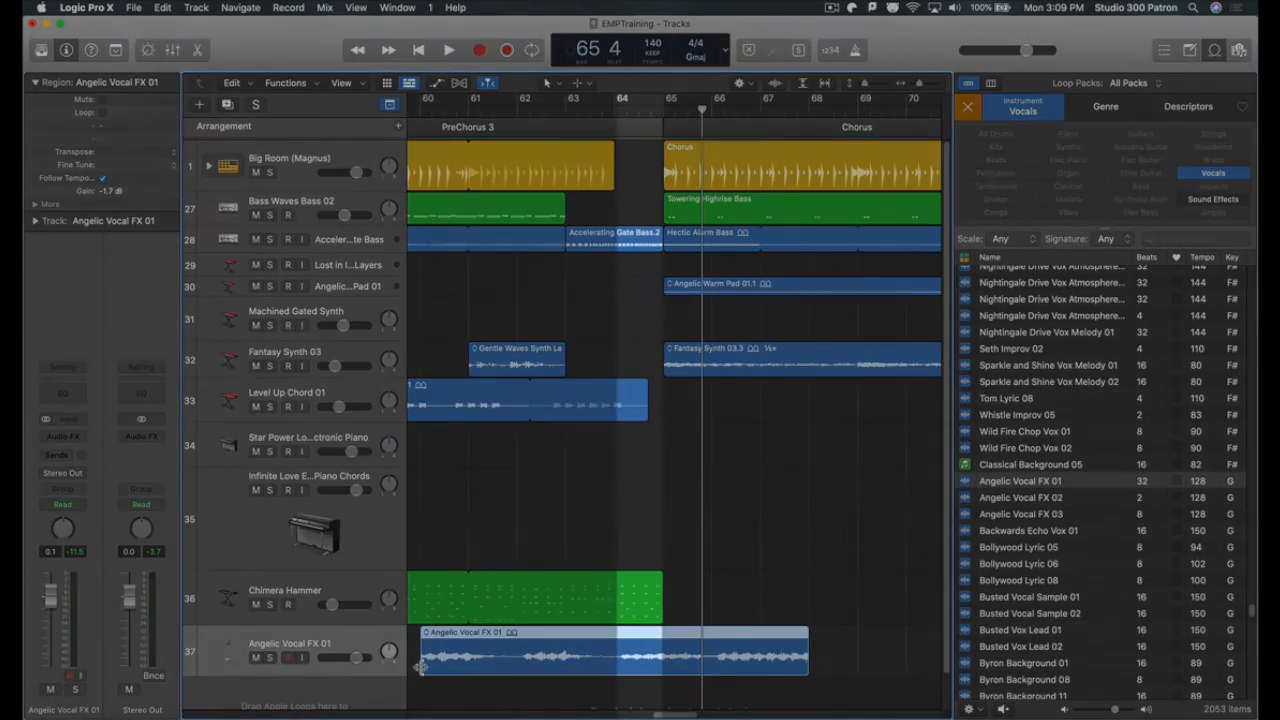
pyautogui.moveTo(423, 668); pyautogui.dragTo(640, 668)
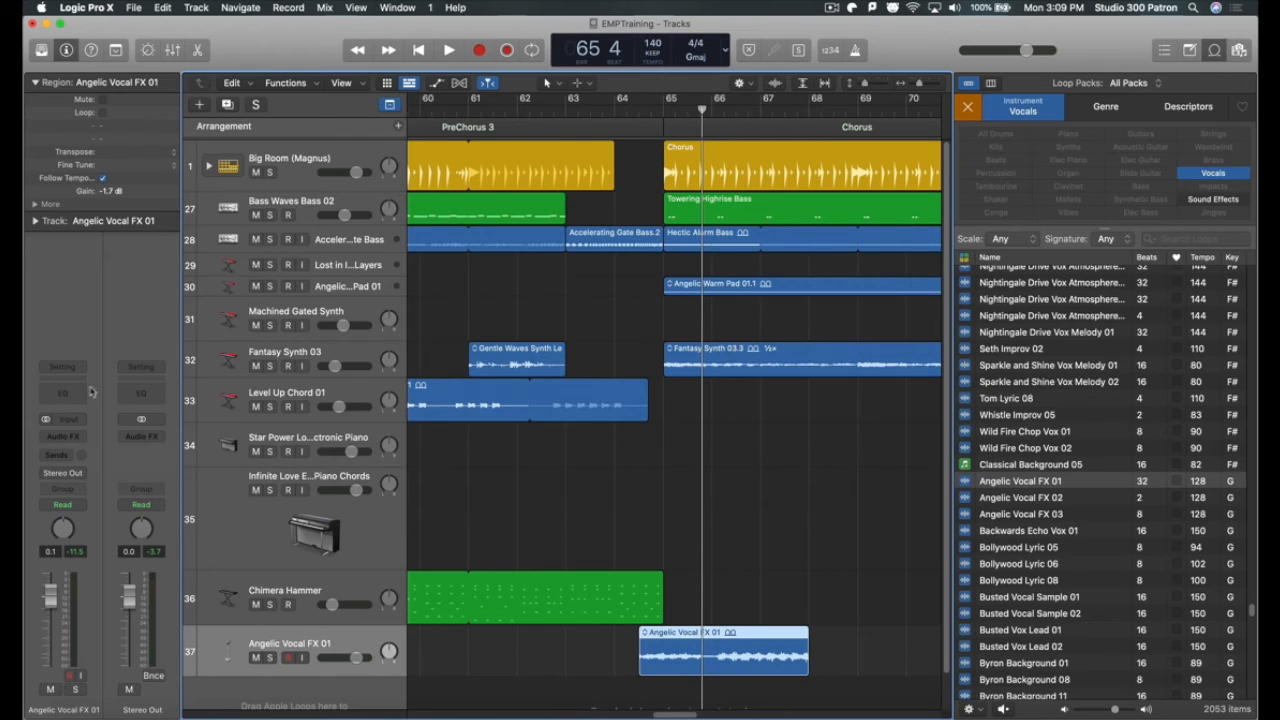
# Step: Insert a stereo Stereo Spread effect on the Angelic Vocal FX 01 track and reduce its upper intensity to 16%
pyautogui.click(68, 434)
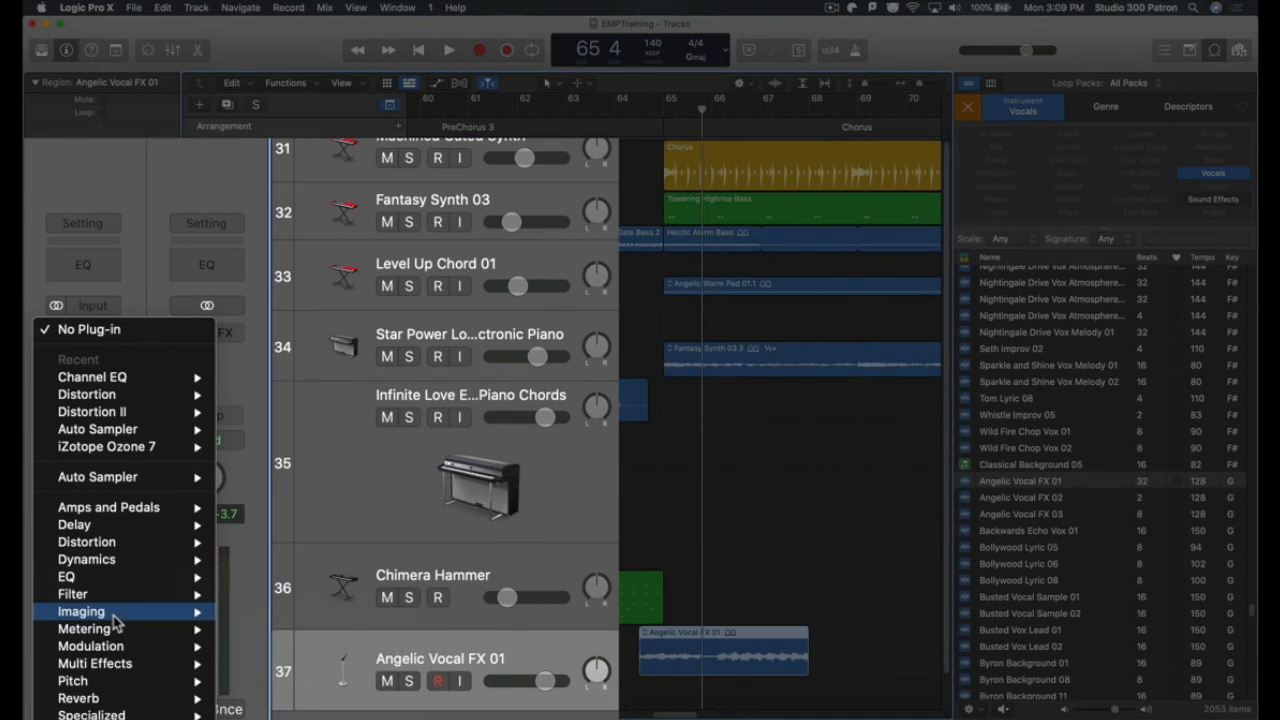
pyautogui.moveTo(115, 614)
pyautogui.moveTo(313, 624)
pyautogui.moveTo(360, 648)
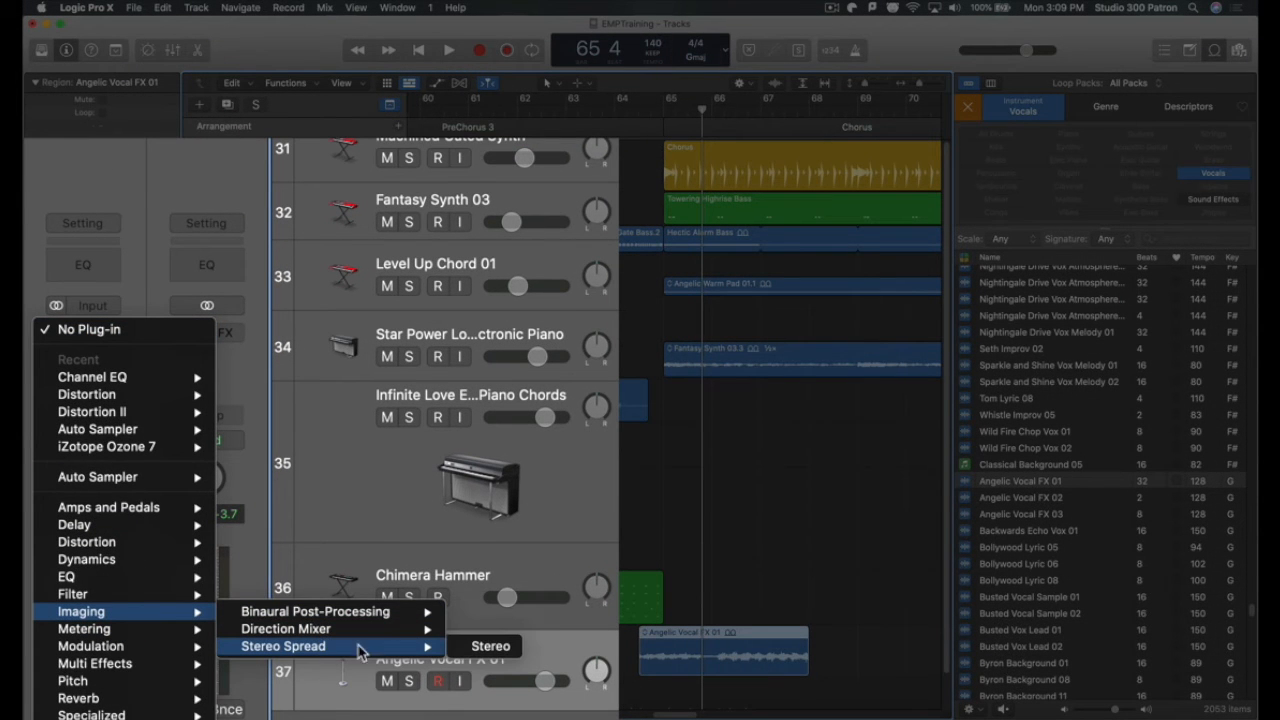
pyautogui.click(492, 647)
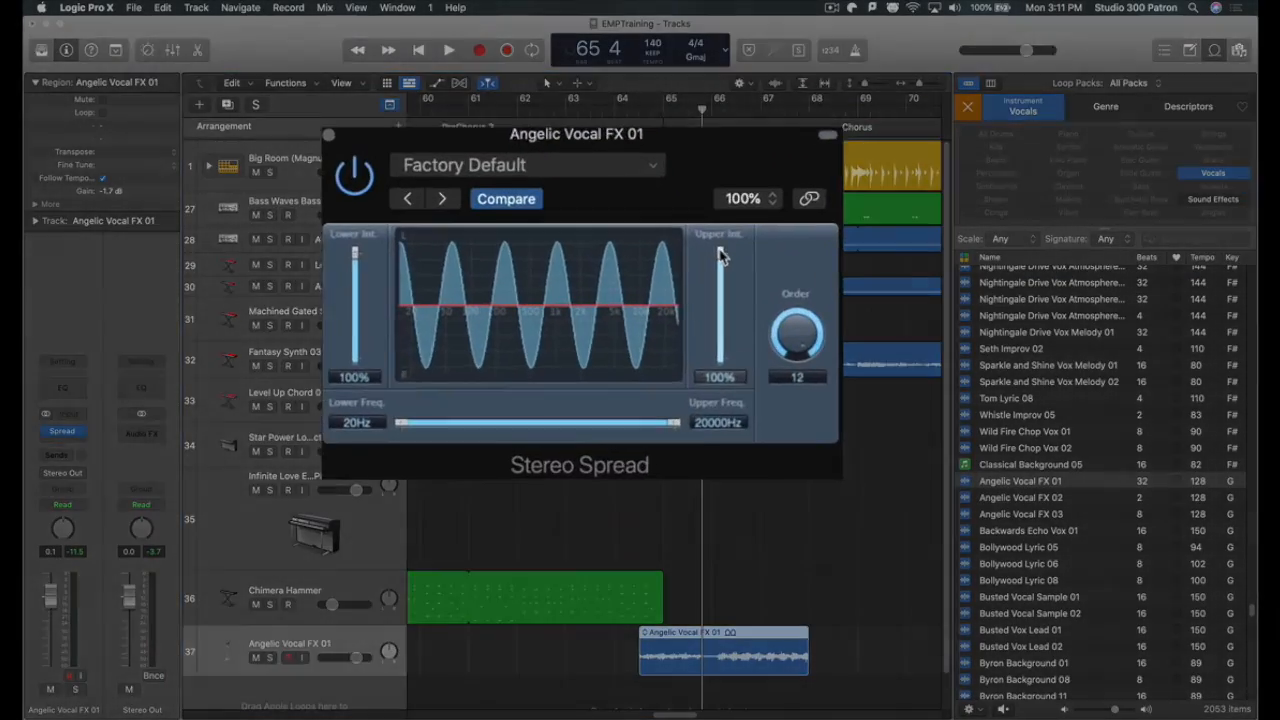
pyautogui.moveTo(722, 257); pyautogui.dragTo(723, 299)
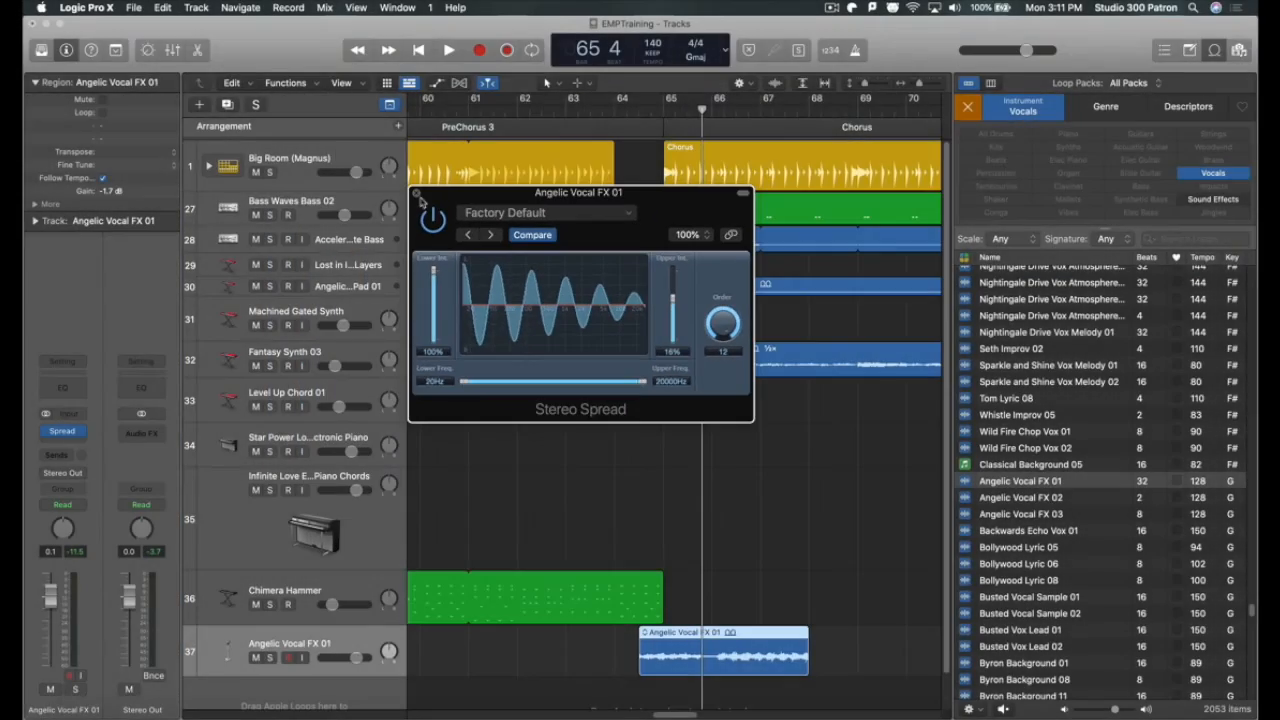
pyautogui.click(417, 194)
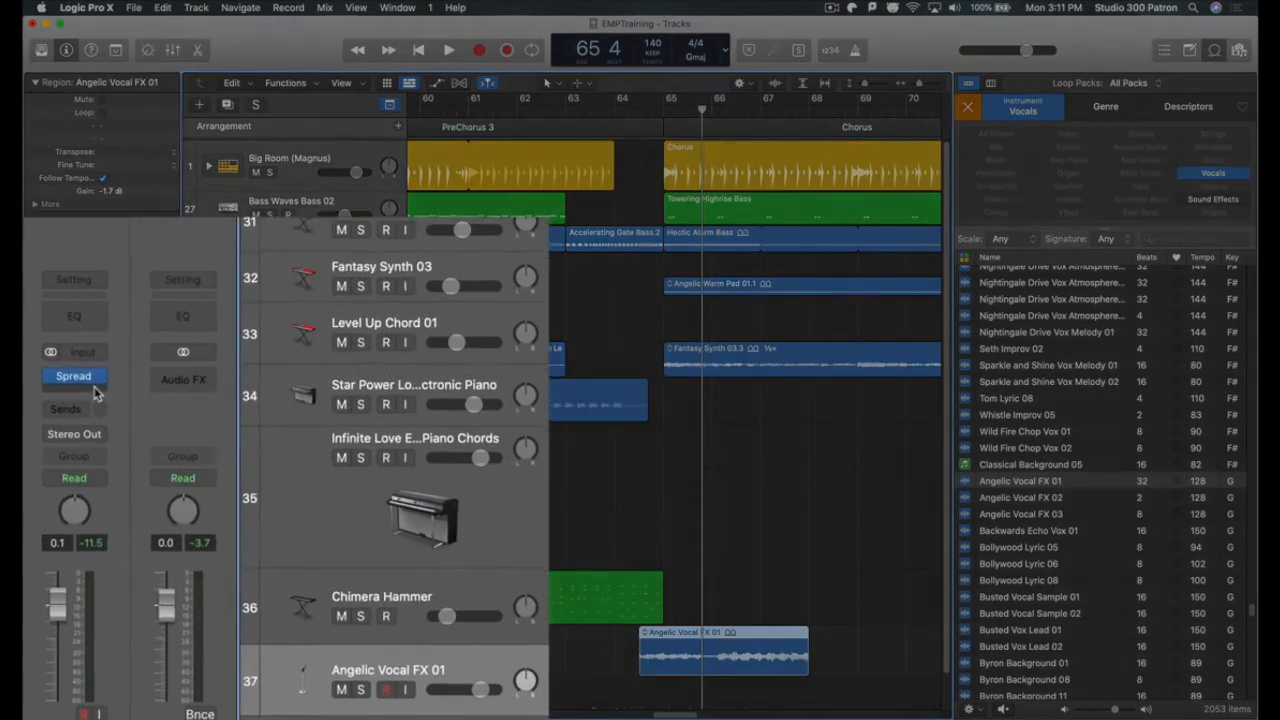
# Step: Add a stereo Echo after Stereo Spread with a 1/2 triplet note value, 28% feedback and 44% wet level
pyautogui.click(77, 440)
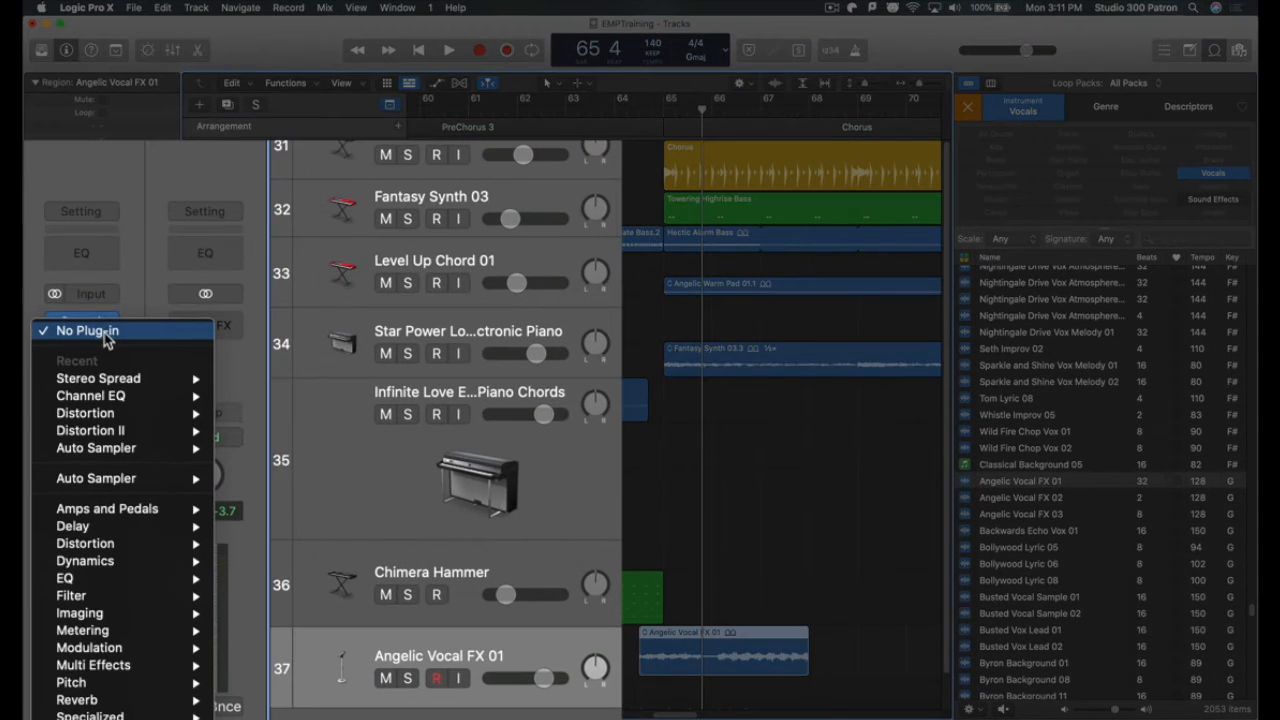
pyautogui.moveTo(88, 528)
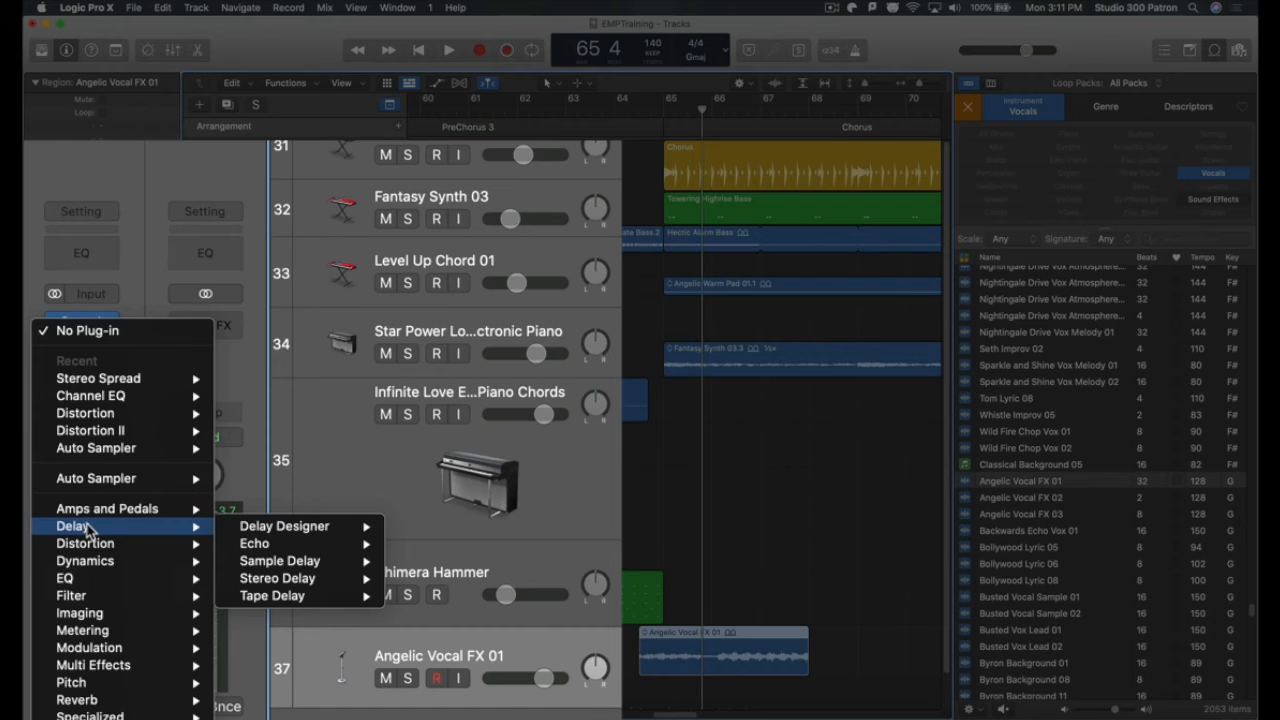
pyautogui.moveTo(300, 545)
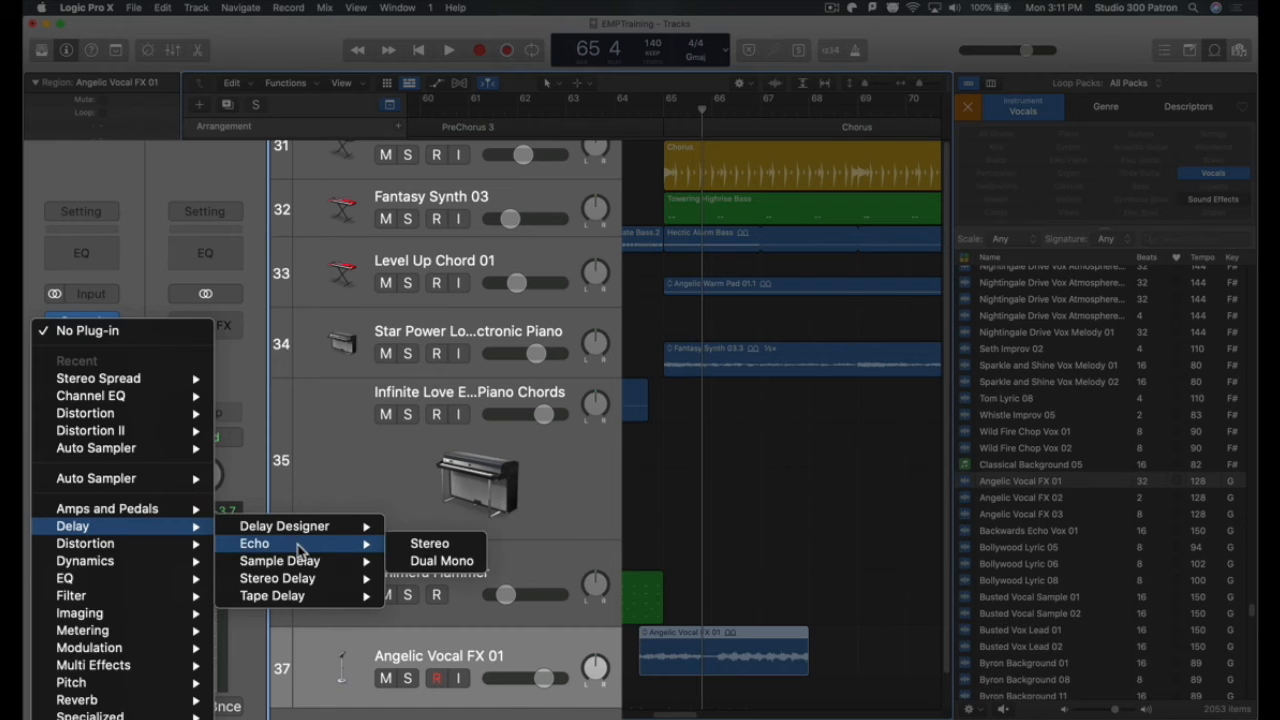
pyautogui.click(429, 545)
pyautogui.moveTo(534, 320); pyautogui.dragTo(535, 316)
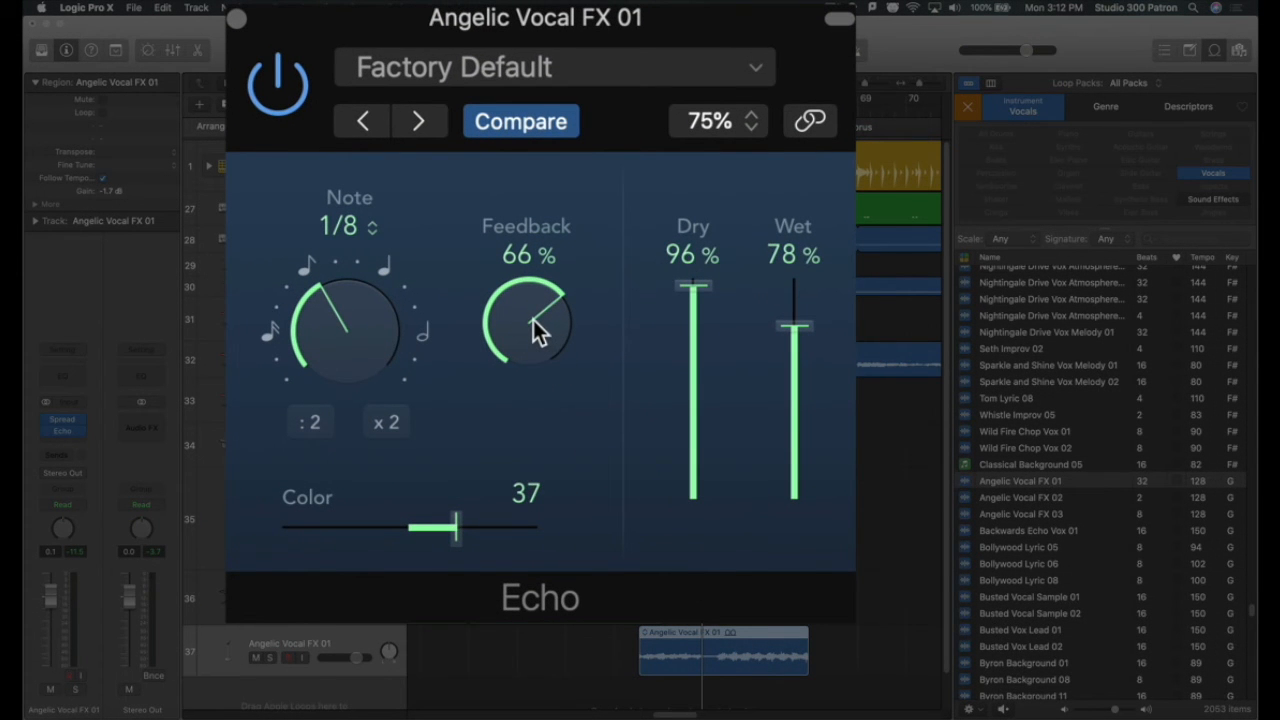
pyautogui.moveTo(523, 305); pyautogui.dragTo(511, 495)
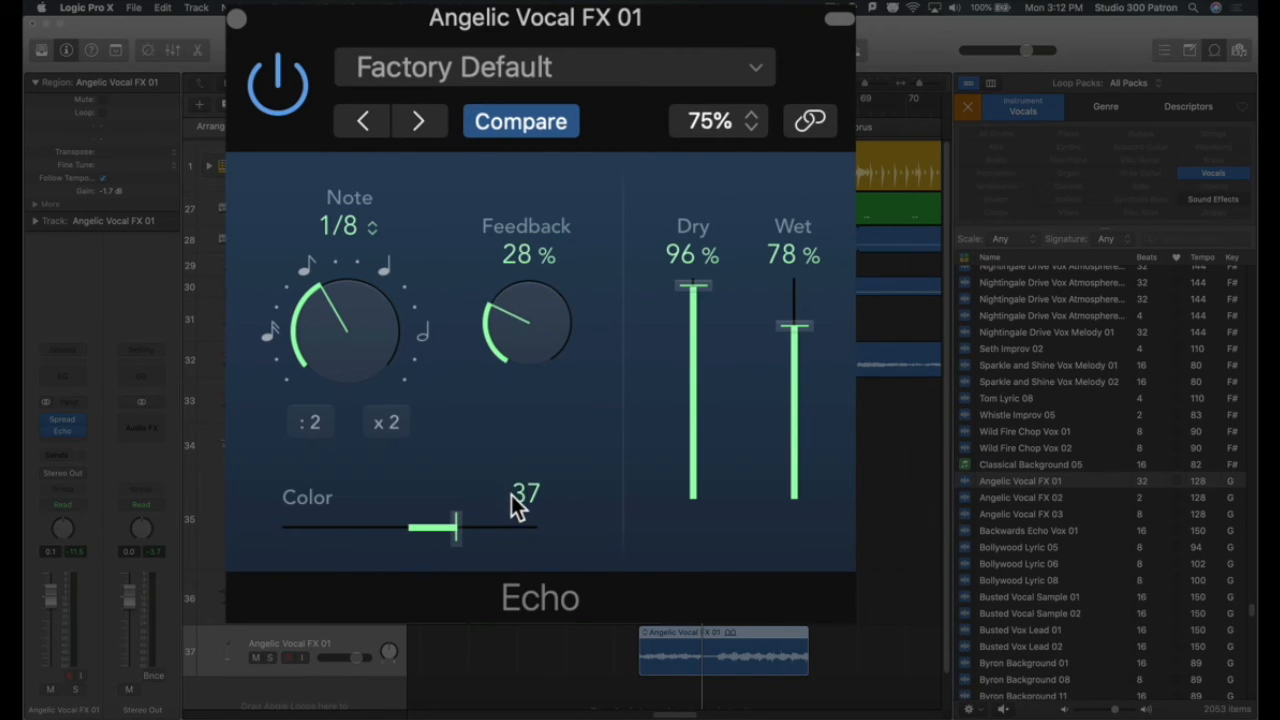
pyautogui.moveTo(306, 363); pyautogui.dragTo(318, 205)
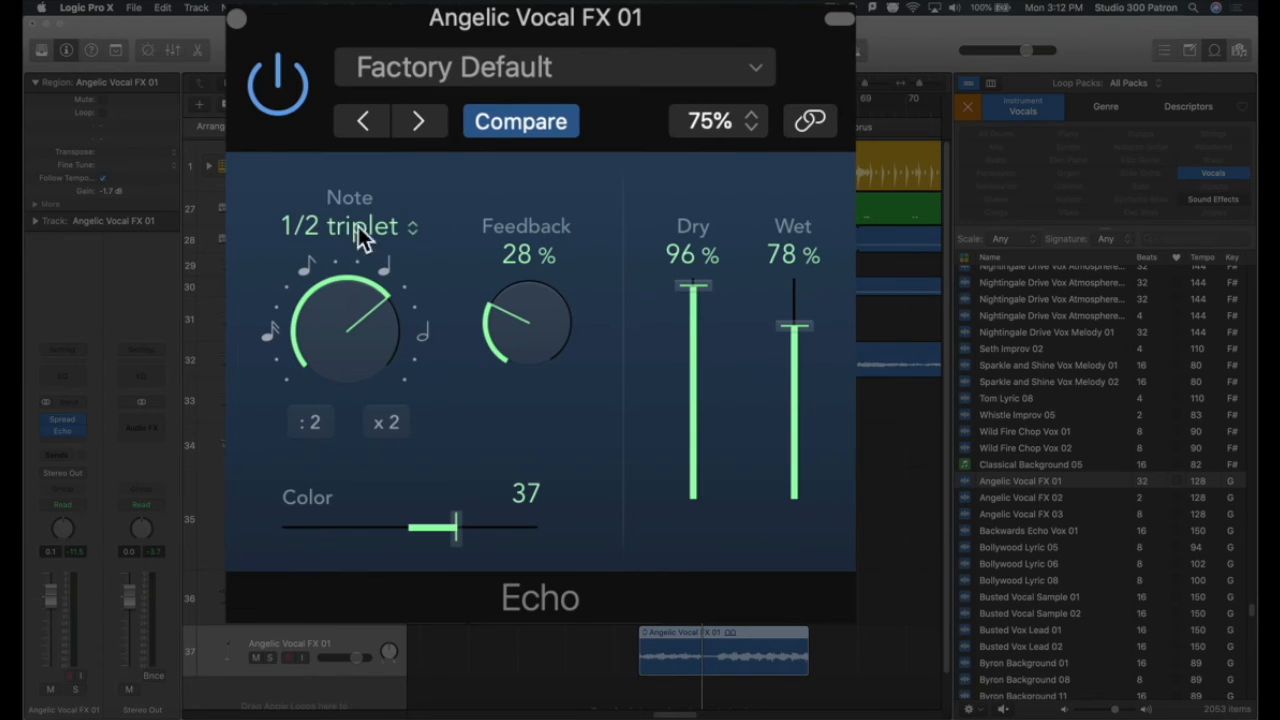
pyautogui.moveTo(792, 322); pyautogui.dragTo(795, 401)
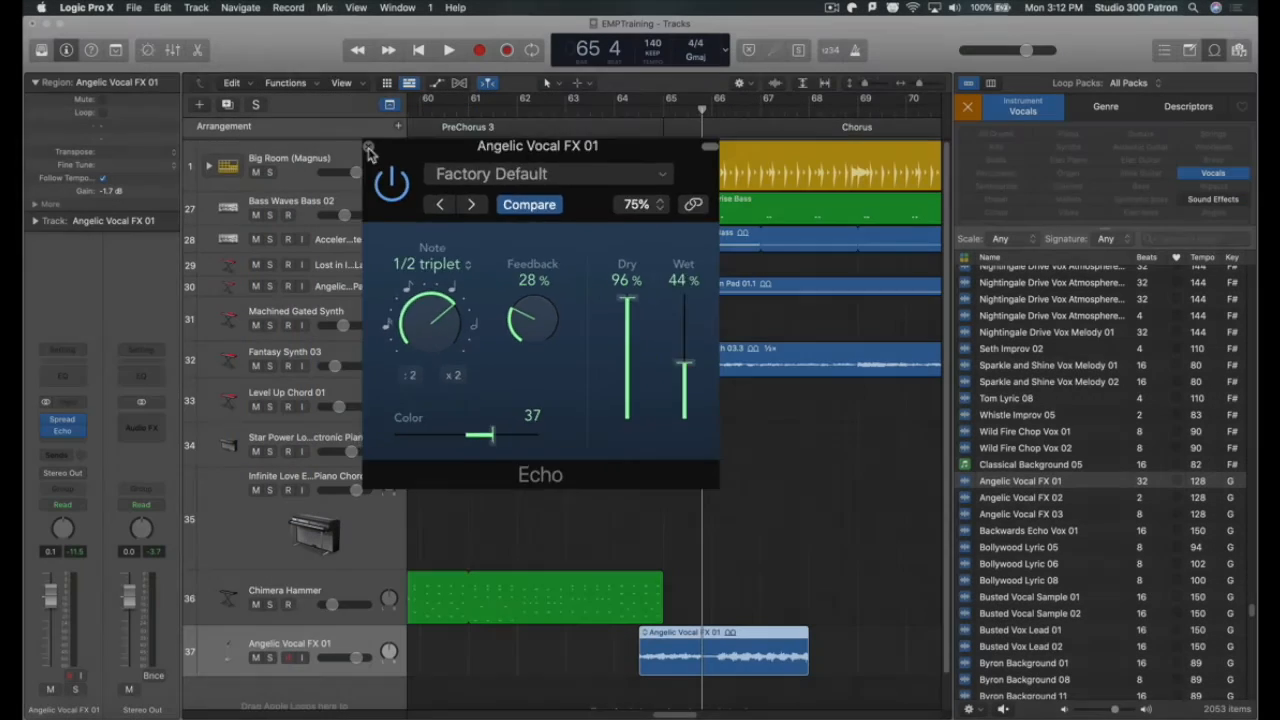
pyautogui.click(236, 19)
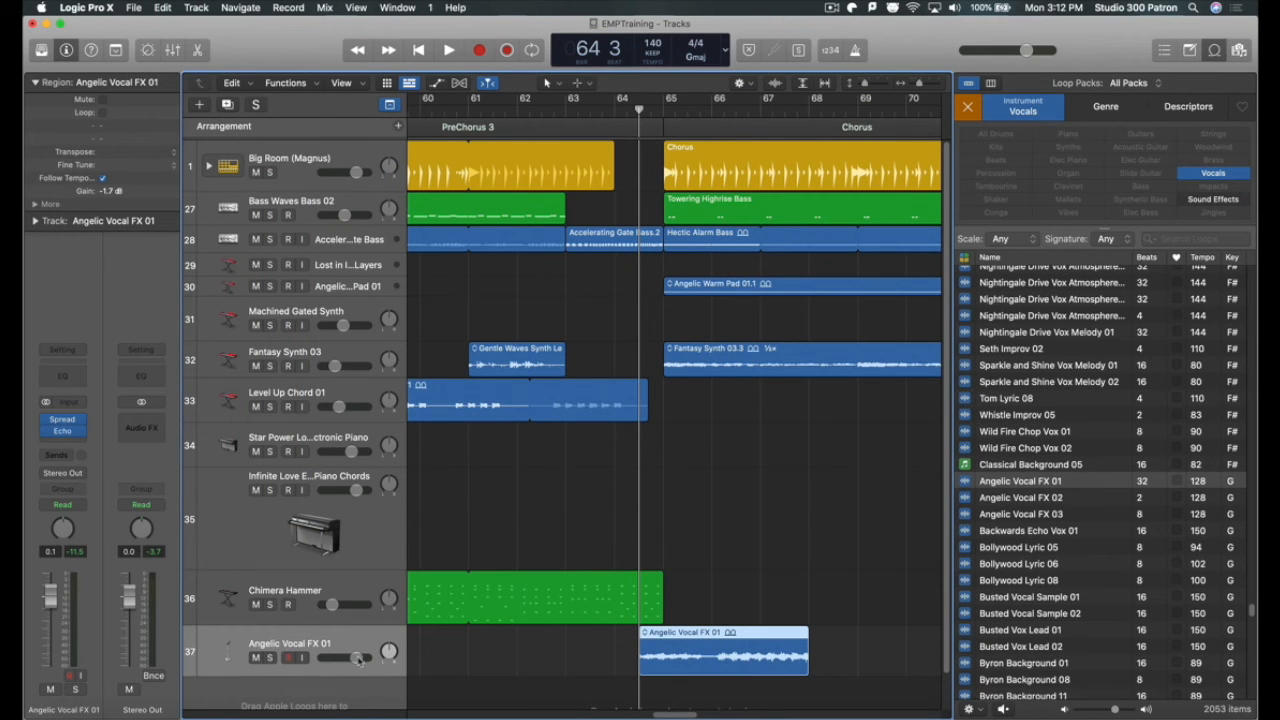
# Step: Lower the Angelic Vocal FX 01 track's volume to -9.4 dB and play the region through to bar 68
pyautogui.moveTo(358, 659); pyautogui.dragTo(340, 659)
pyautogui.press('space')
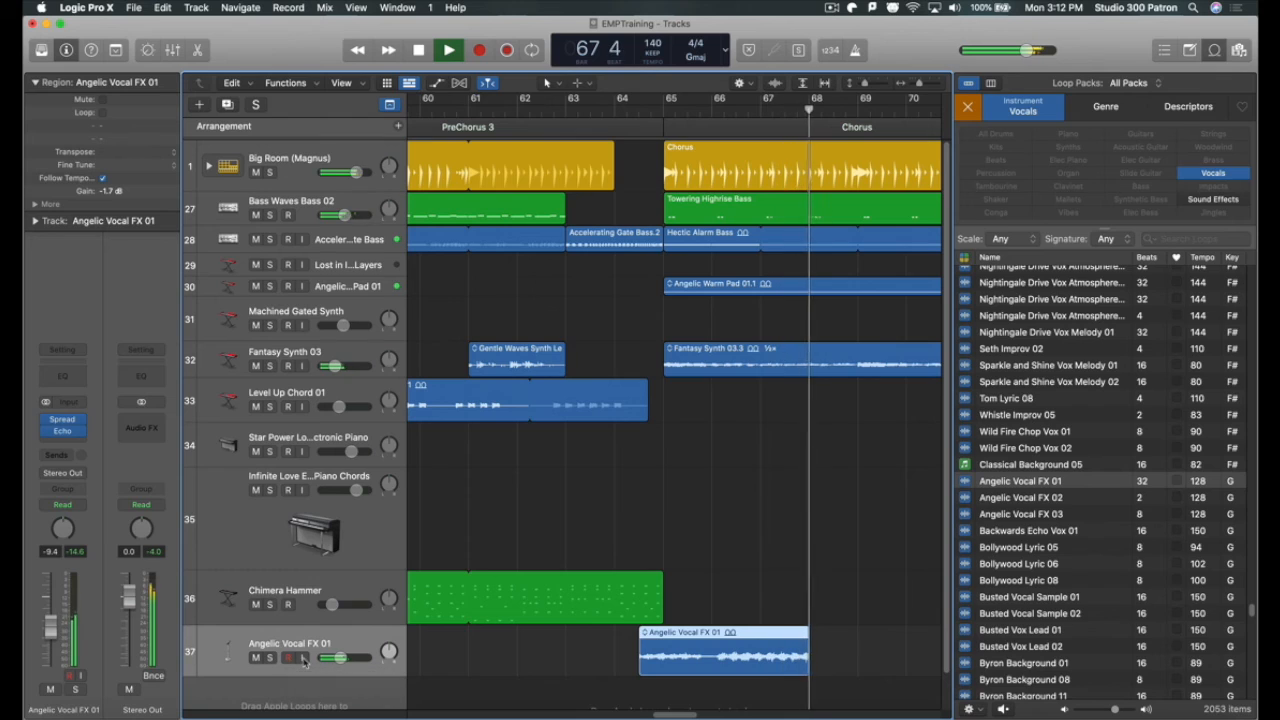
pyautogui.press('space')
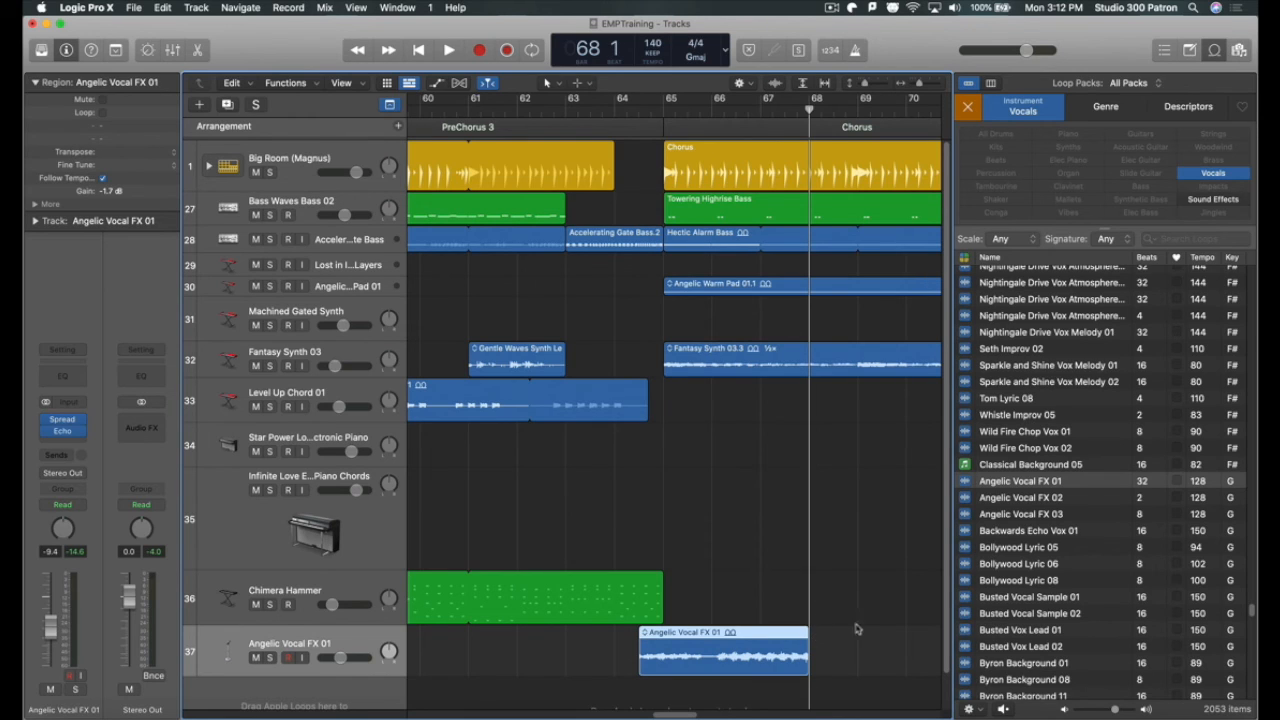
# Step: Add a second Angelic Vocal FX 01 region, cut it to its first bar and place that piece at bar 68
pyautogui.moveTo(1025, 485); pyautogui.dragTo(850, 655)
pyautogui.moveTo(694, 714); pyautogui.dragTo(711, 714)
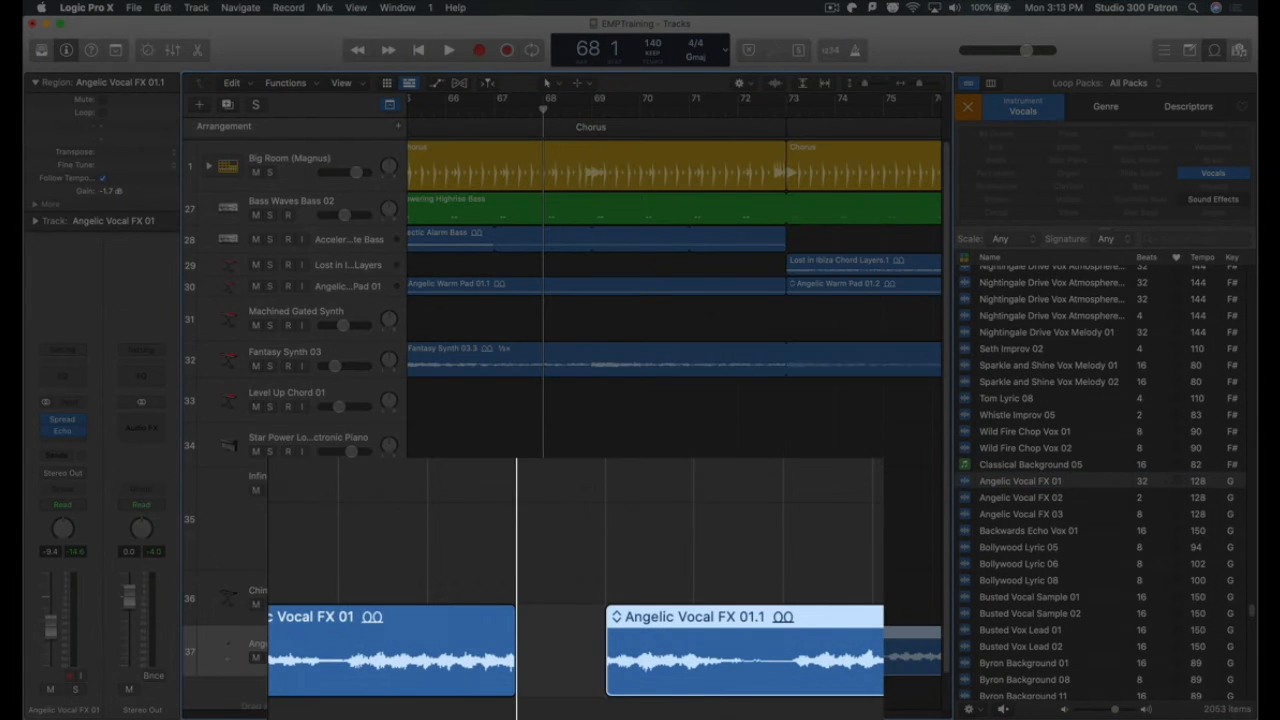
pyautogui.moveTo(602, 675); pyautogui.dragTo(674, 697)
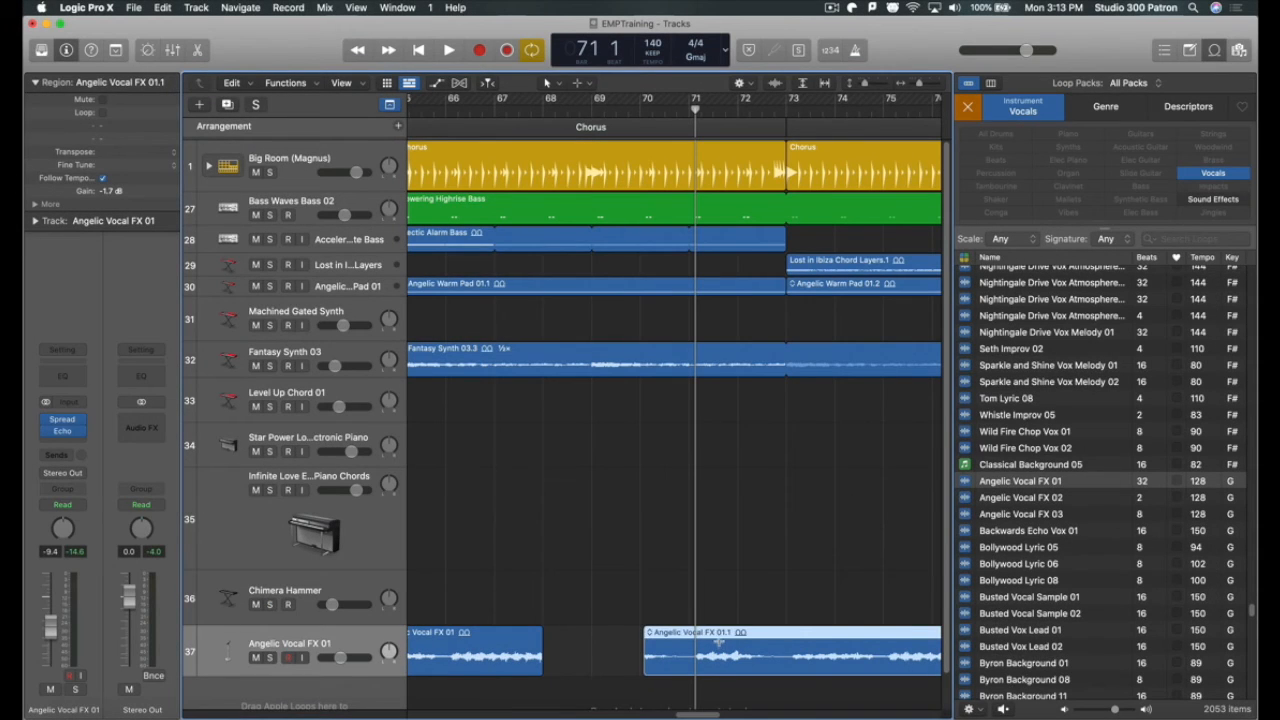
pyautogui.press('super+t')
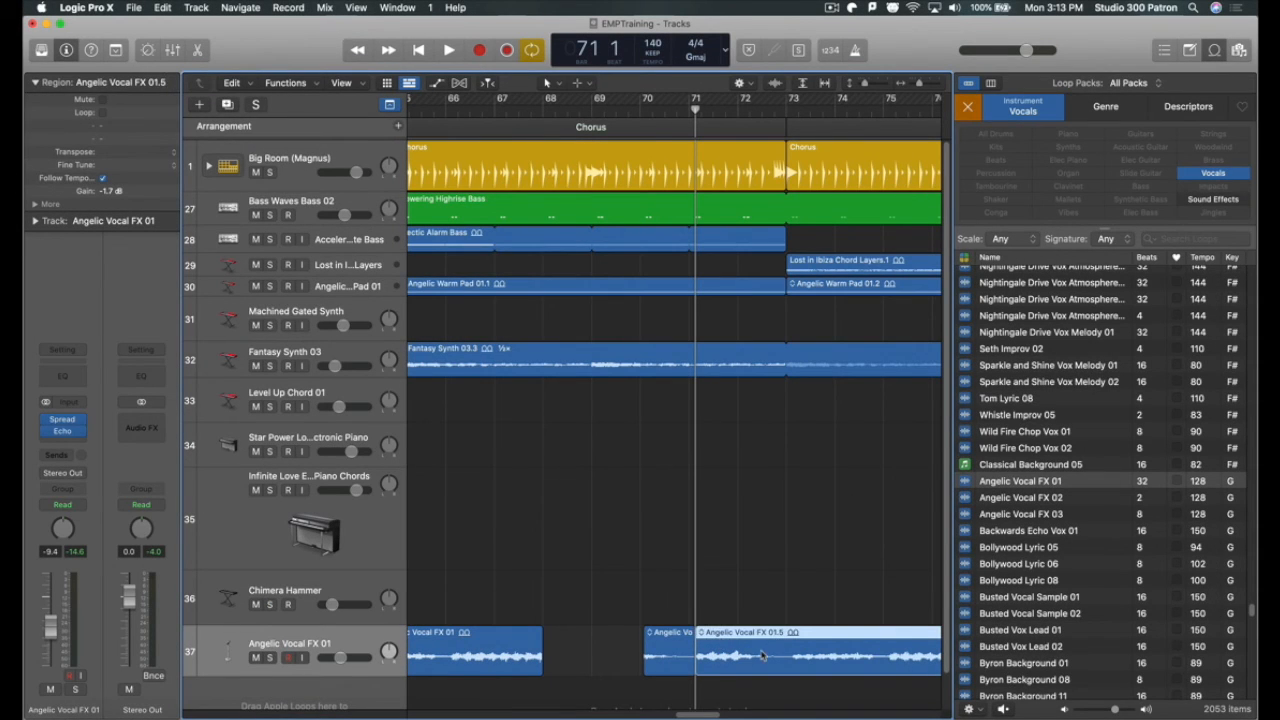
pyautogui.press('Delete')
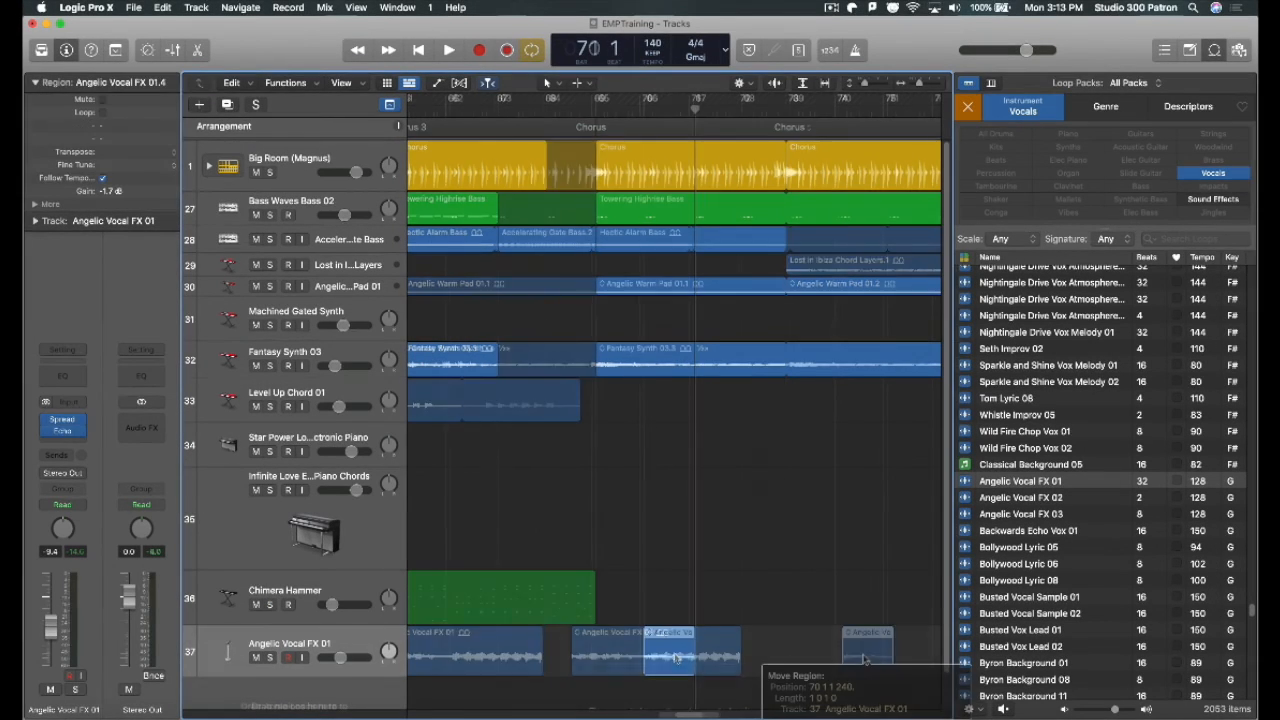
pyautogui.moveTo(720, 665); pyautogui.dragTo(760, 668)
# Step: Play the transition between the two vocal regions from bar 66 beat 4
pyautogui.click(680, 112)
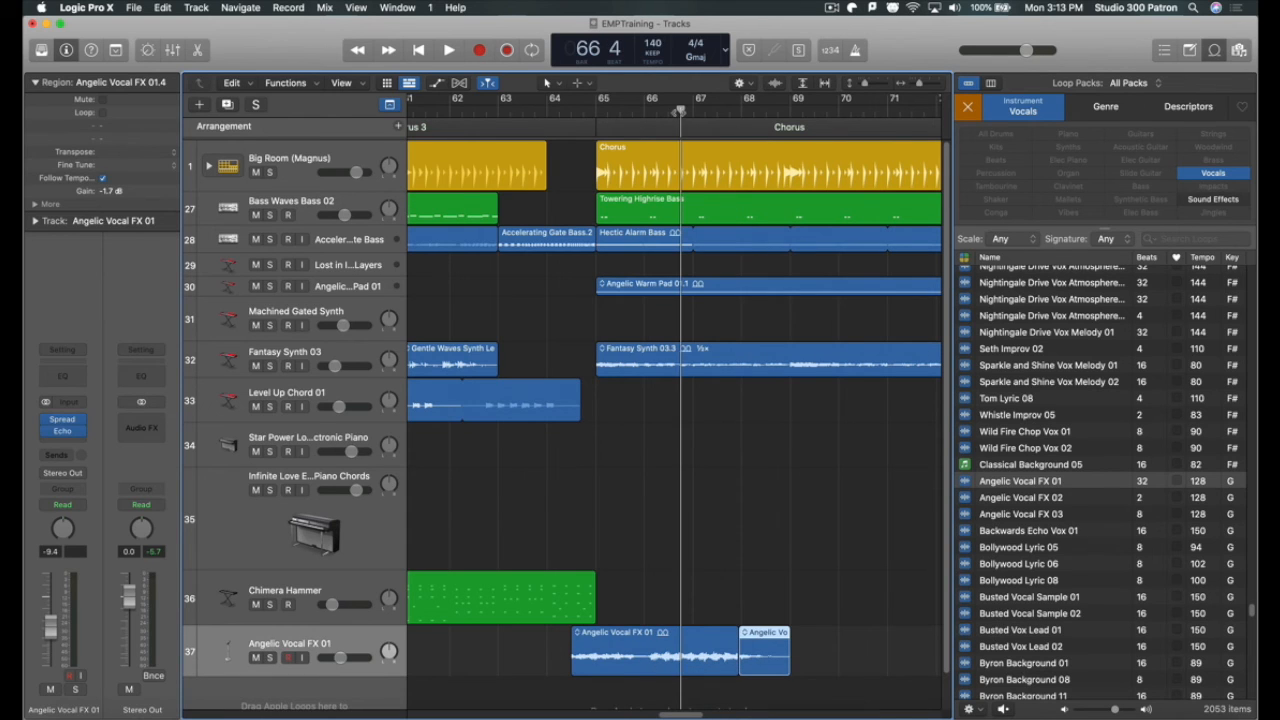
pyautogui.press('space')
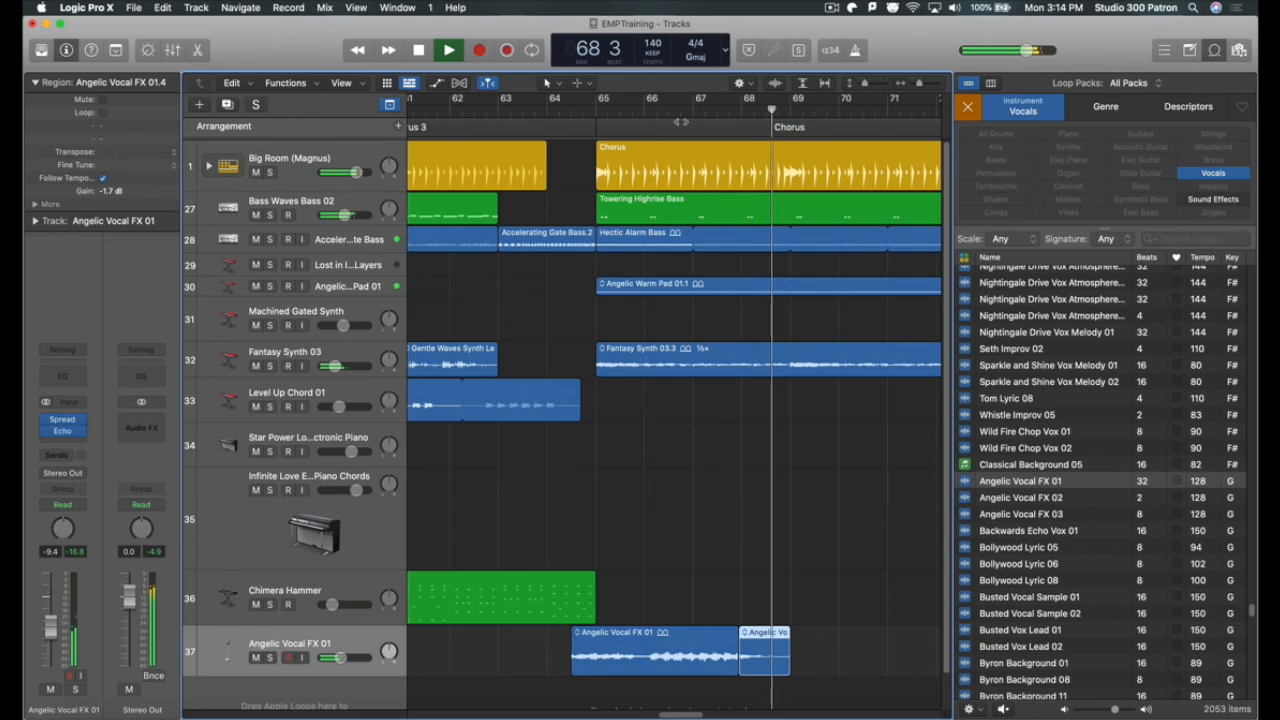
pyautogui.press('space')
# Step: Copy the Machined Gated Synth region from PreChorus 2 to the chorus at bar 73 and play from bar 65
pyautogui.scroll(-5, 740, 247)
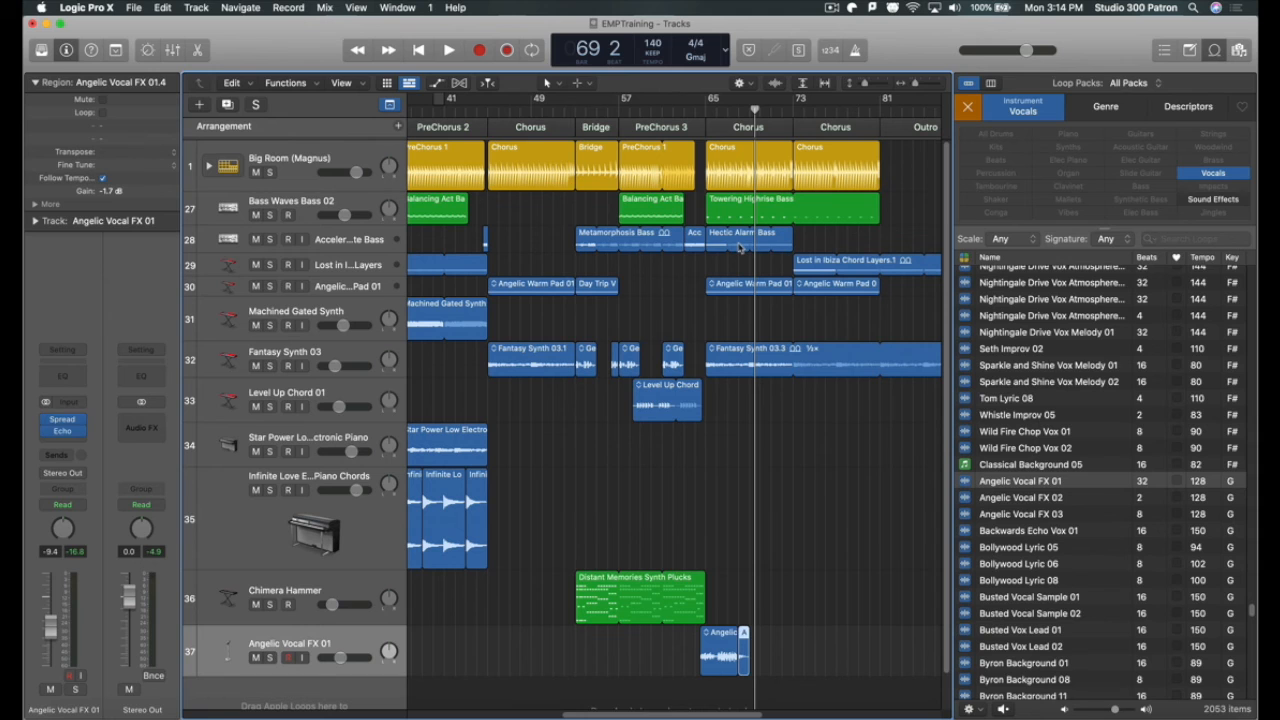
pyautogui.click(815, 259)
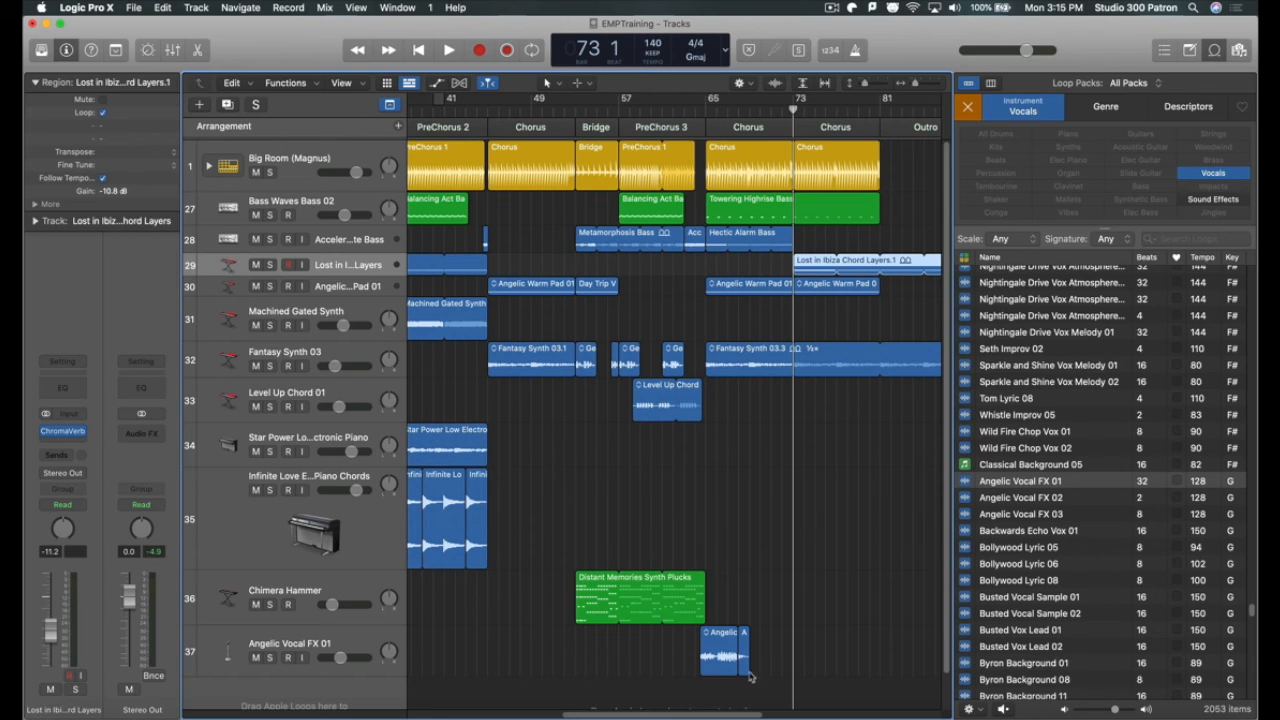
pyautogui.moveTo(743, 714); pyautogui.dragTo(706, 713)
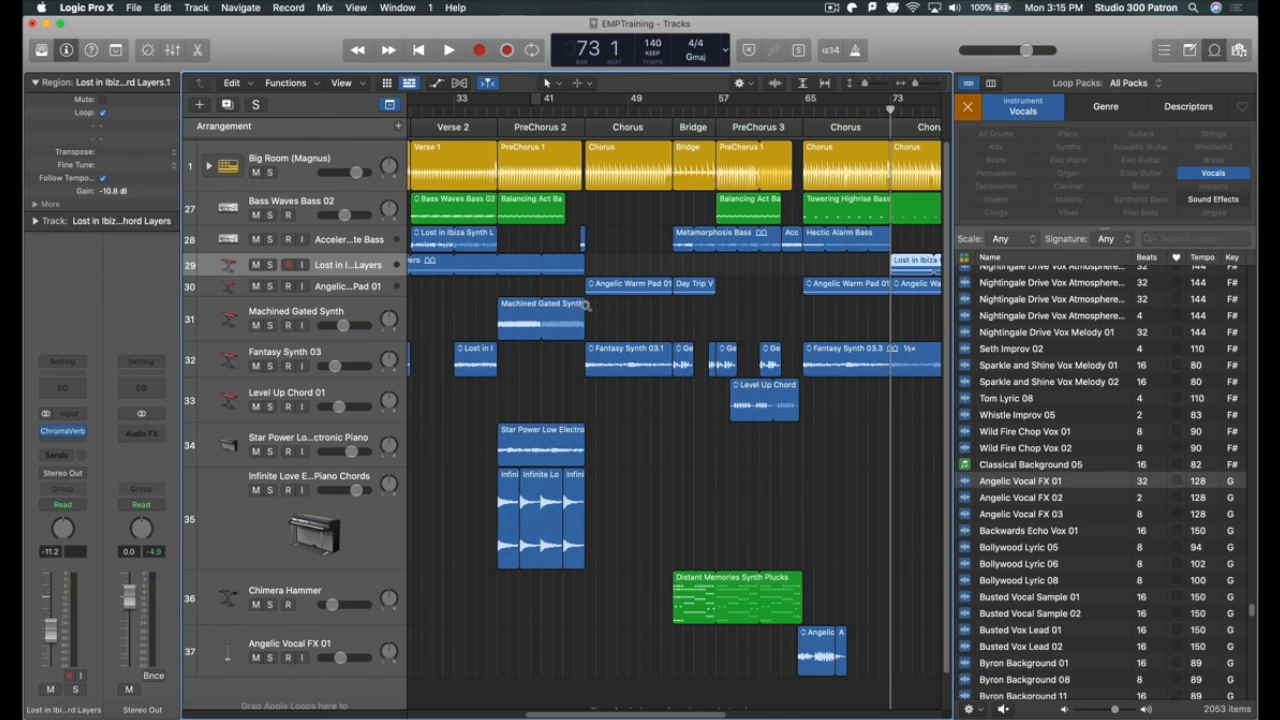
pyautogui.moveTo(522, 325); pyautogui.dragTo(909, 326)
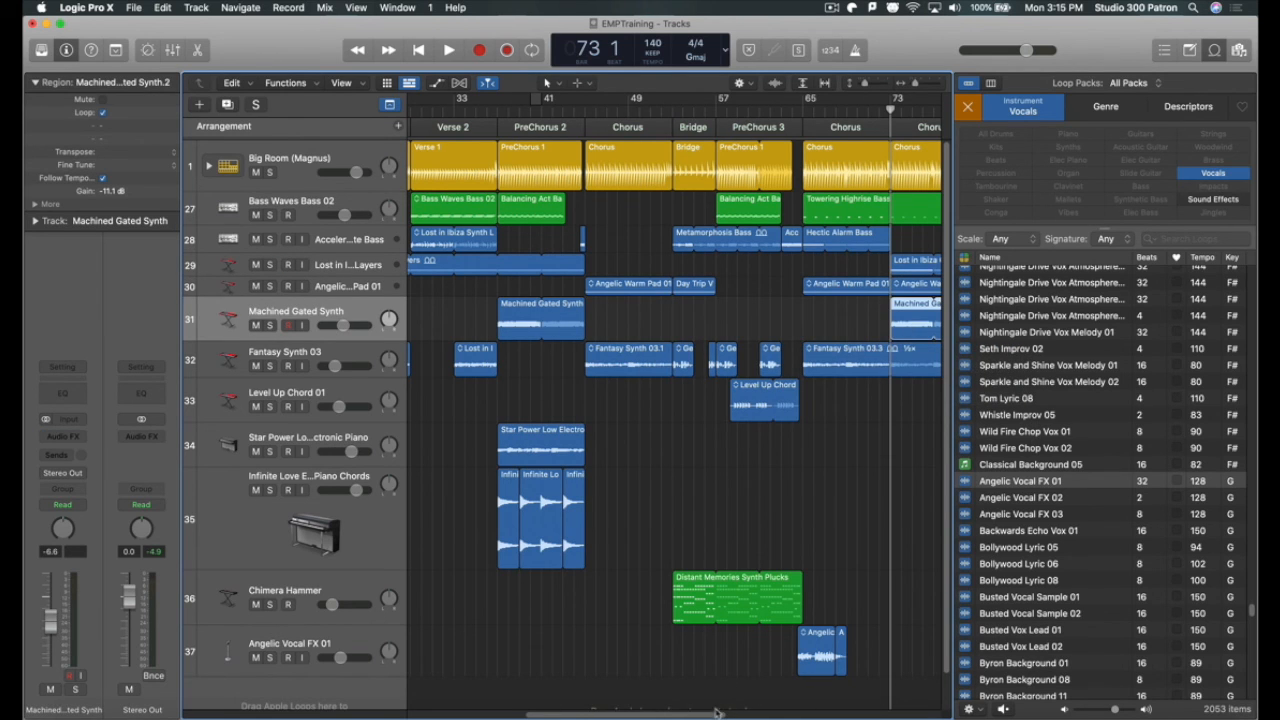
pyautogui.moveTo(738, 716); pyautogui.dragTo(763, 717)
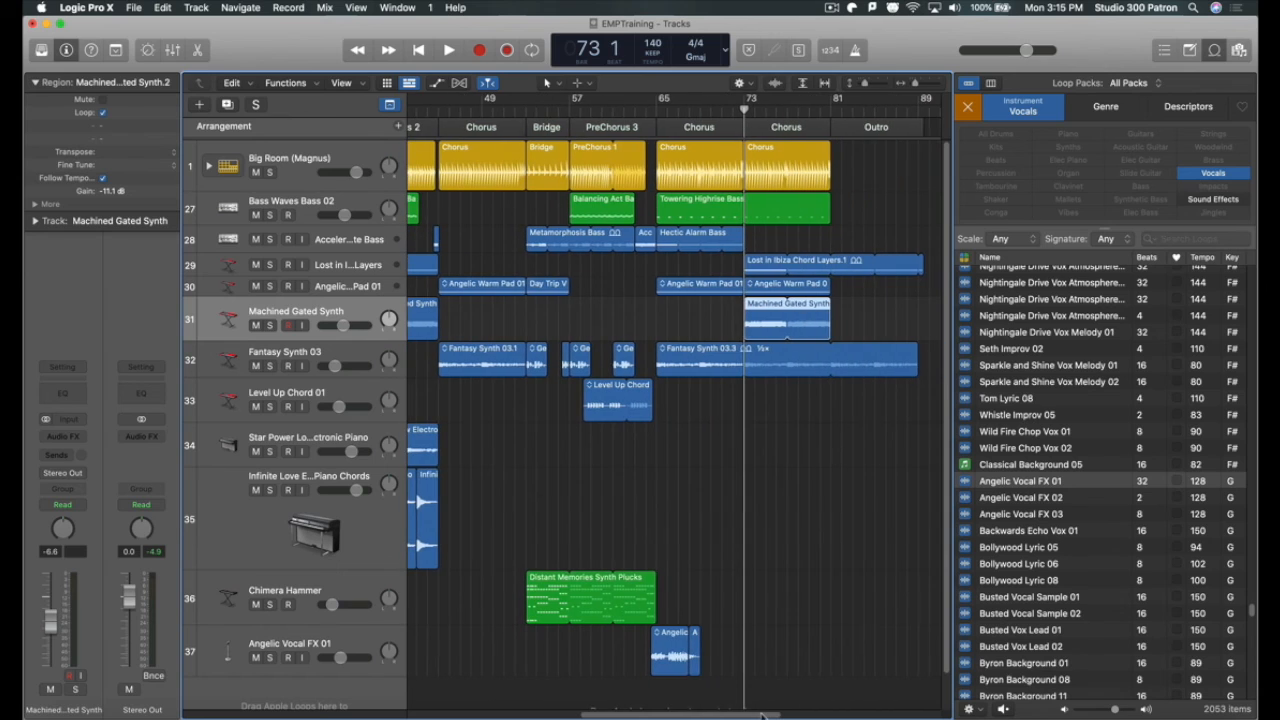
pyautogui.click(655, 109)
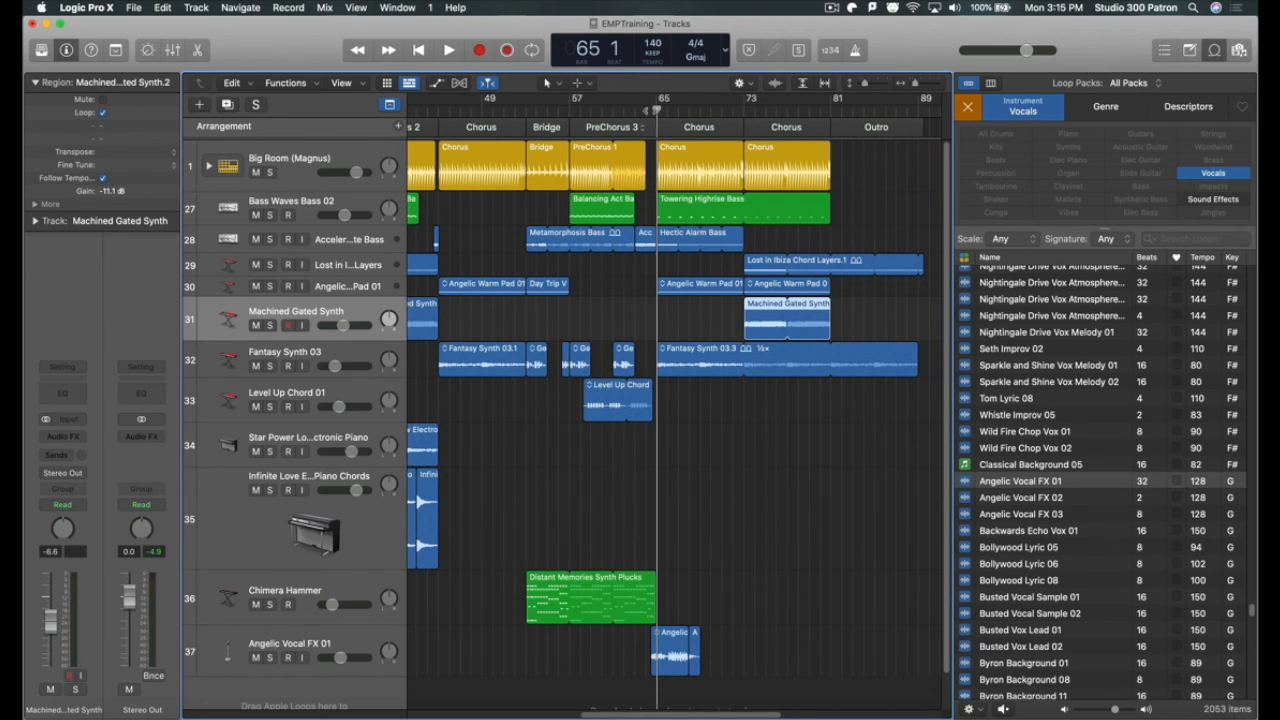
pyautogui.press('space')
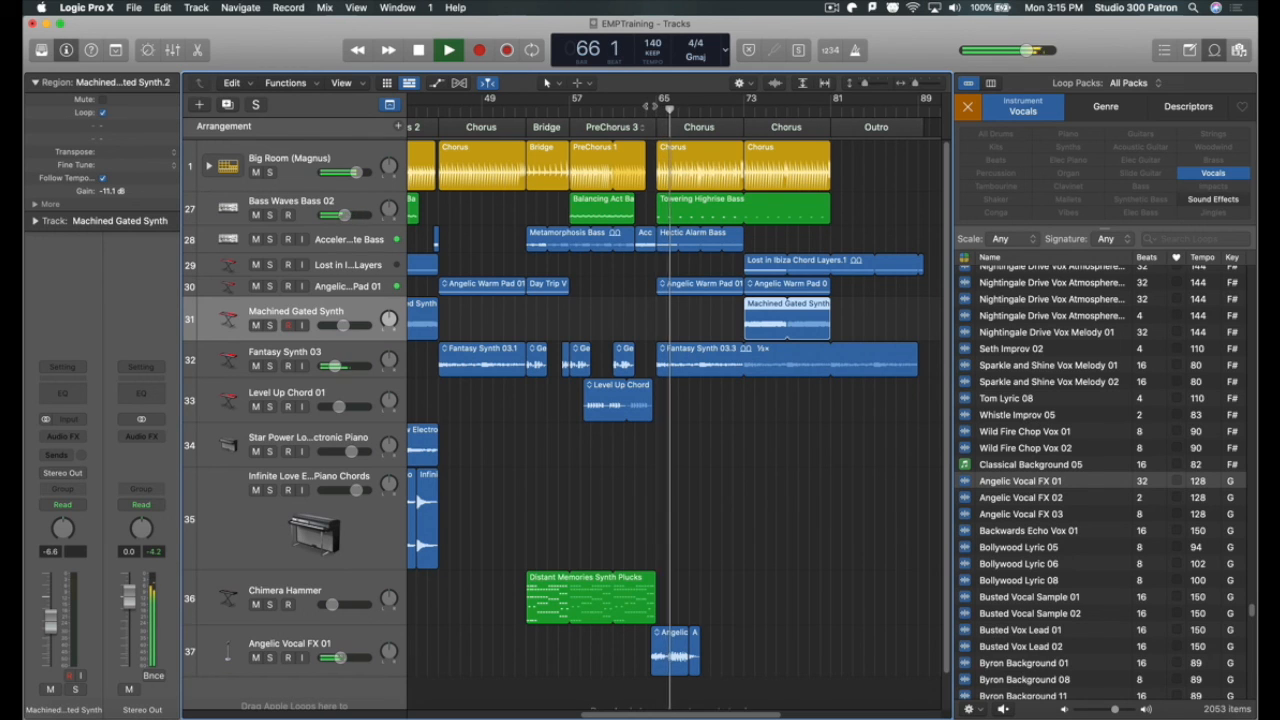